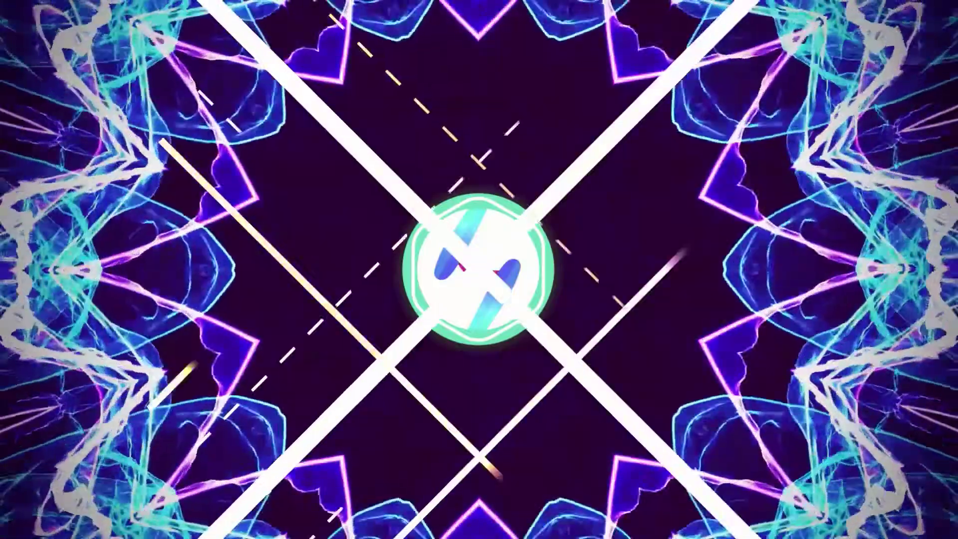
Delete the default camera, cube and light, and bring up the Preferences window
drag(106, 110, 604, 342)
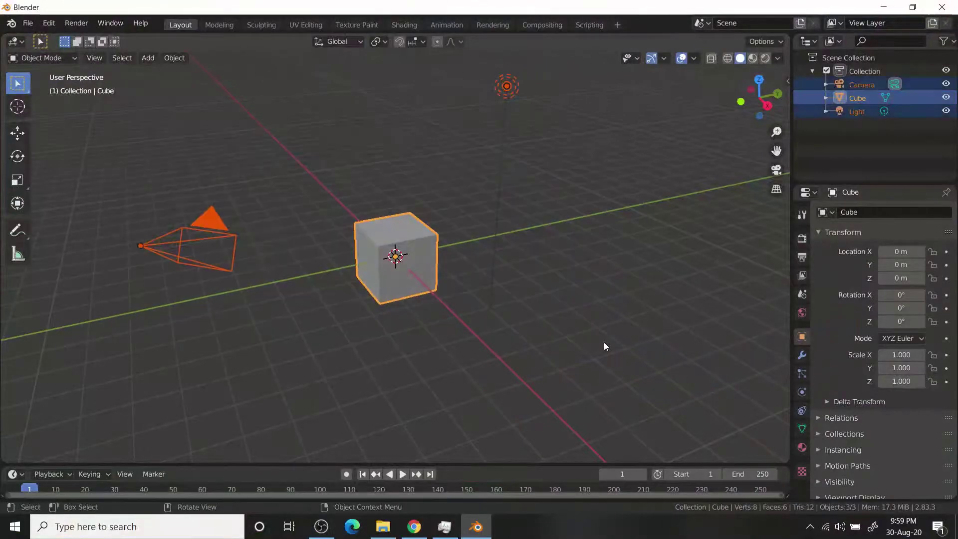
key(Delete)
click(24, 26)
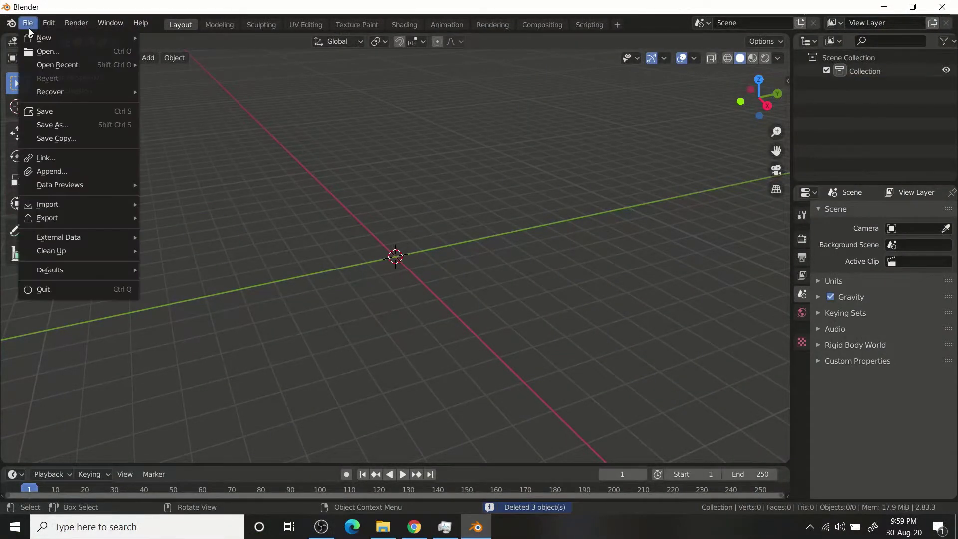
click(101, 212)
click(80, 86)
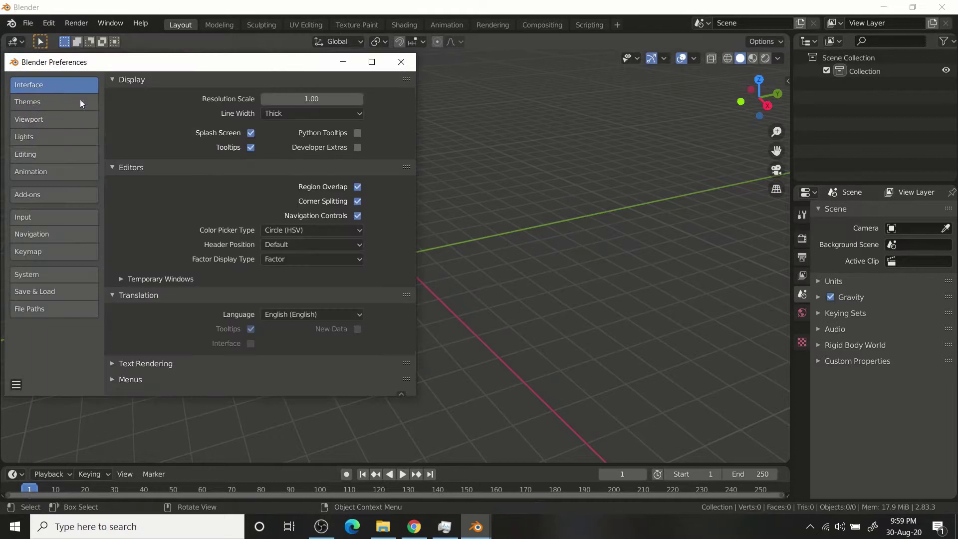
click(49, 119)
Review the Themes > 3D Viewport colour settings, then close Preferences
click(50, 103)
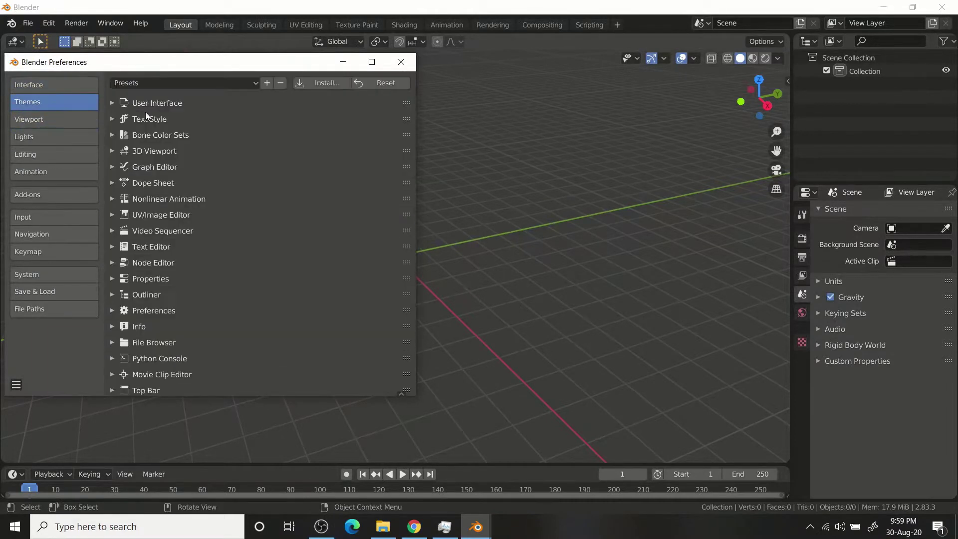
click(113, 151)
scroll(173, 233, down, 5)
scroll(175, 232, down, 8)
scroll(190, 245, down, 8)
scroll(250, 225, down, 5)
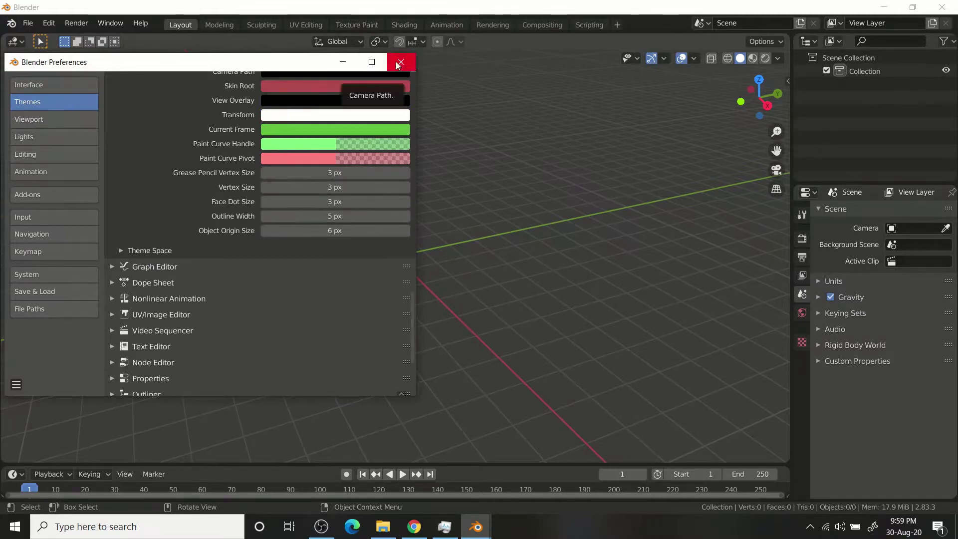
click(400, 62)
Add the sword reference image at the origin from a top orthographic view
right_click(385, 142)
key(KP_7)
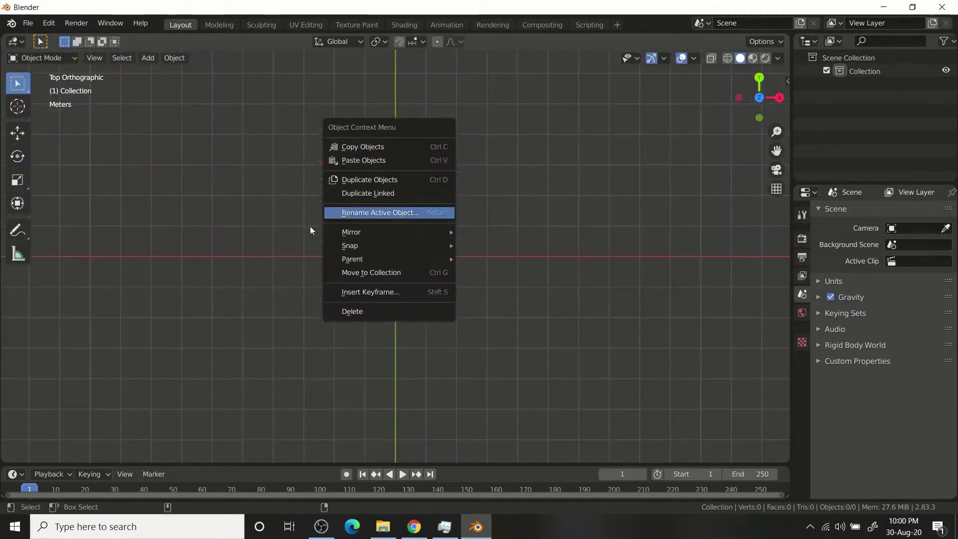
key(Escape)
key(shift+a)
click(424, 241)
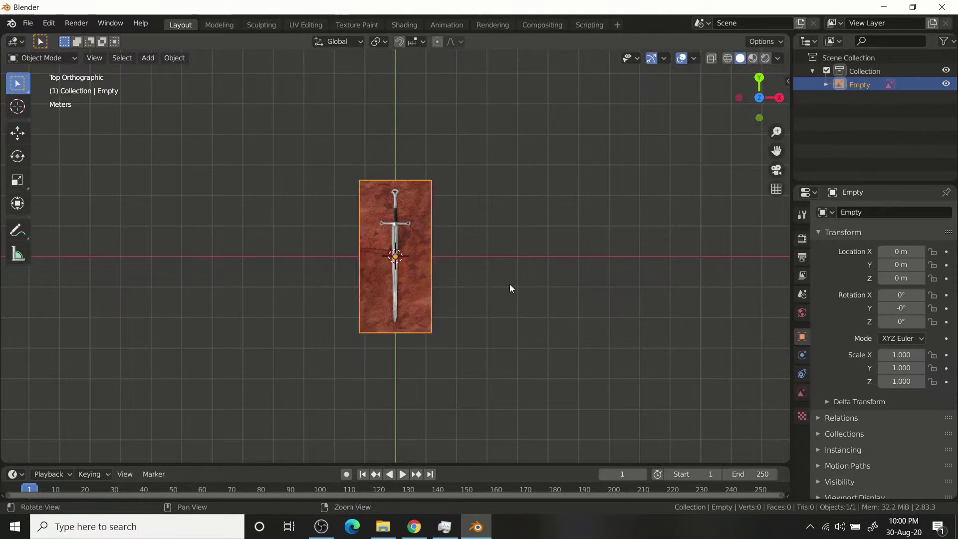
Enable the selectable toggle in the outliner's filter options while orbiting around the image
mouse_move(523, 288)
middle_down()
mouse_move(419, 251)
mouse_move(526, 267)
middle_up()
click(817, 41)
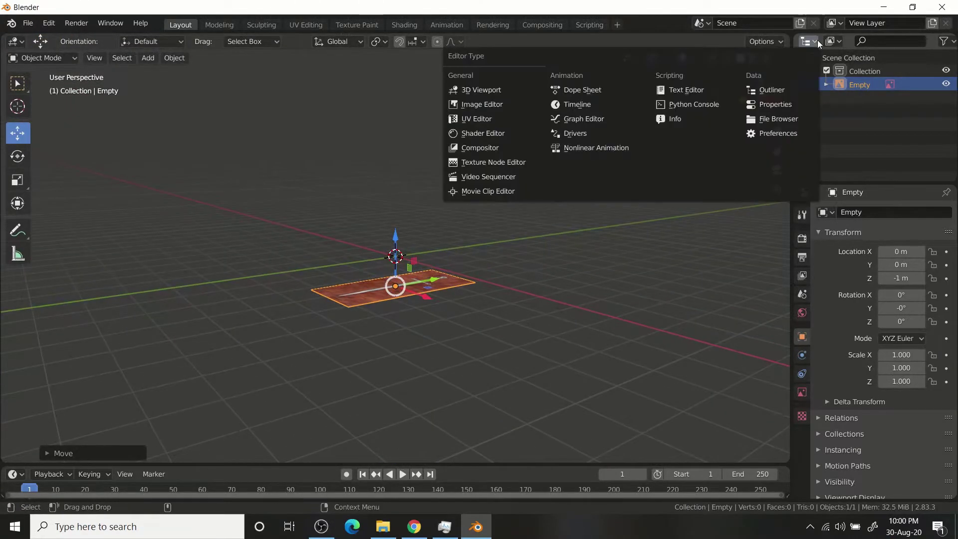
click(944, 41)
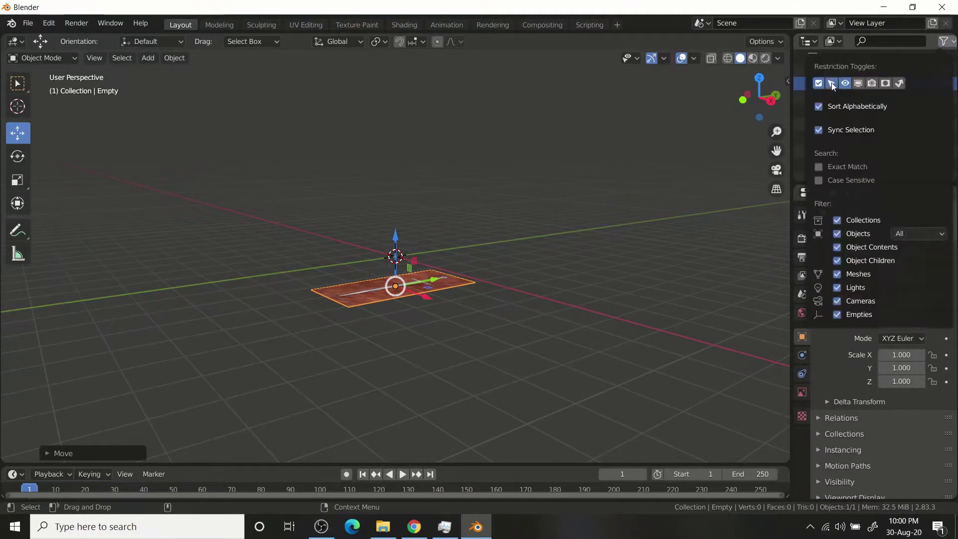
middle_drag(769, 125, 304, 155)
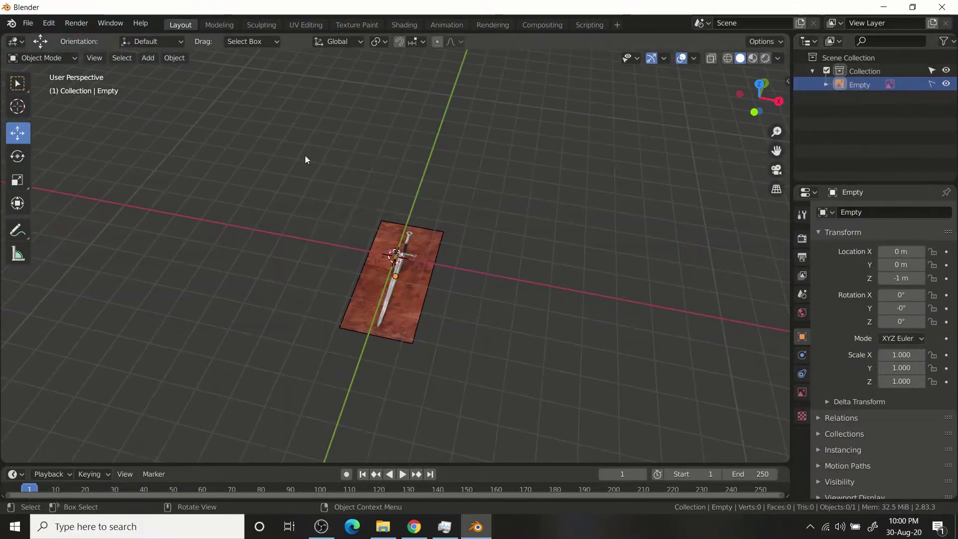
middle_drag(416, 283, 584, 319)
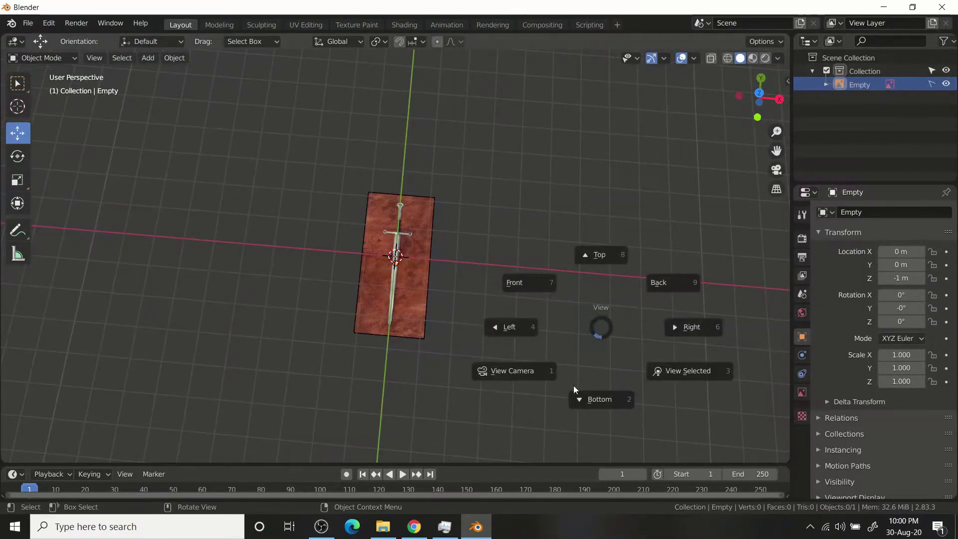
Return to the top view and zoom in on the sword reference image
click(453, 375)
key(grave)
click(495, 143)
scroll(455, 240, up, 3)
scroll(455, 241, up, 2)
key(grave)
click(517, 236)
scroll(519, 214, up, 2)
scroll(612, 233, down, 3)
scroll(549, 240, down, 3)
Add a plane, narrow it along X, and drag its bottom edge down to the blade tip
key(shift+a)
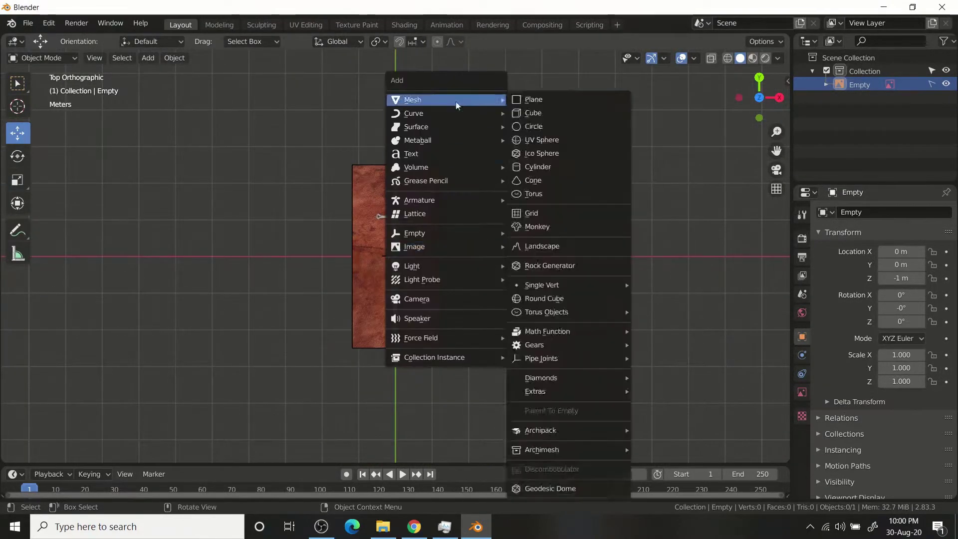
click(533, 99)
key(s)
key(x)
key(Tab)
scroll(400, 224, up, 3)
key(2)
click(419, 230)
key(g)
click(418, 417)
scroll(399, 250, down, 2)
key(Tab)
Nudge the reference image sideways so the blade is centred under the plane
scroll(400, 249, up, 2)
click(860, 84)
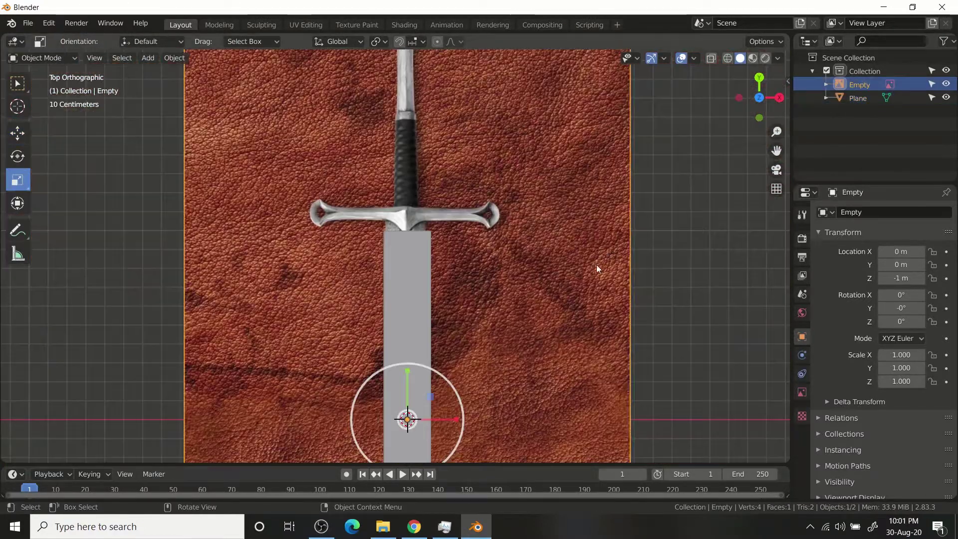
key(shift+space)
key(g)
scroll(436, 326, up, 3)
scroll(437, 326, down, 2)
drag(460, 447, 479, 461)
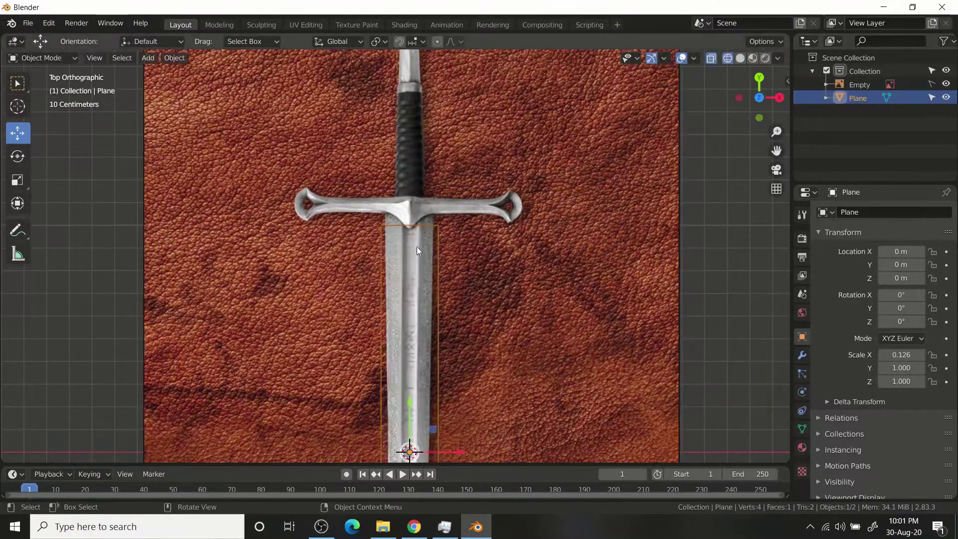
scroll(417, 247, up, 3)
scroll(444, 418, down, 3)
scroll(397, 317, down, 3)
shift+middle_drag(398, 317, 455, 272)
Re-enter Edit Mode on the blade plane and select the top edge under the crossguard
key(ctrl+Tab)
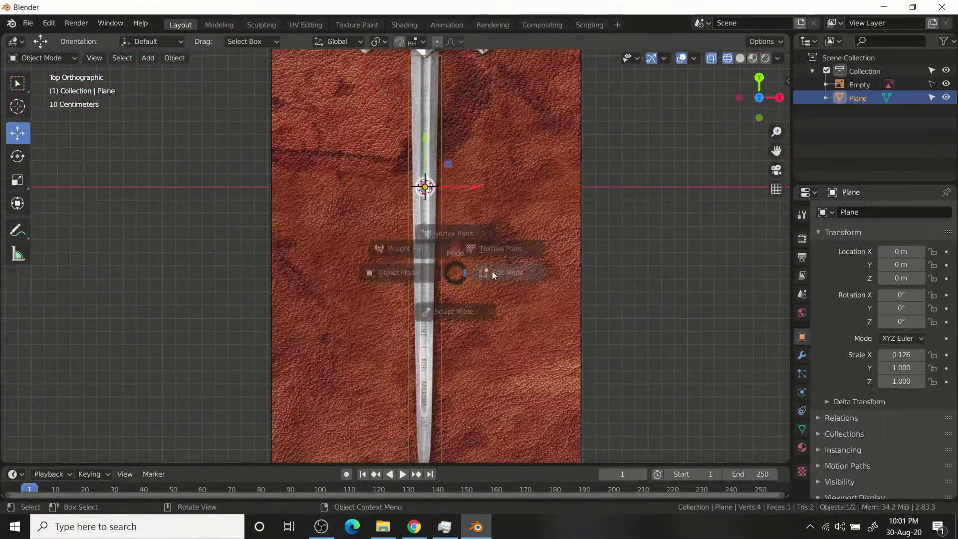
click(492, 271)
scroll(419, 396, up, 4)
key(ctrl+Tab)
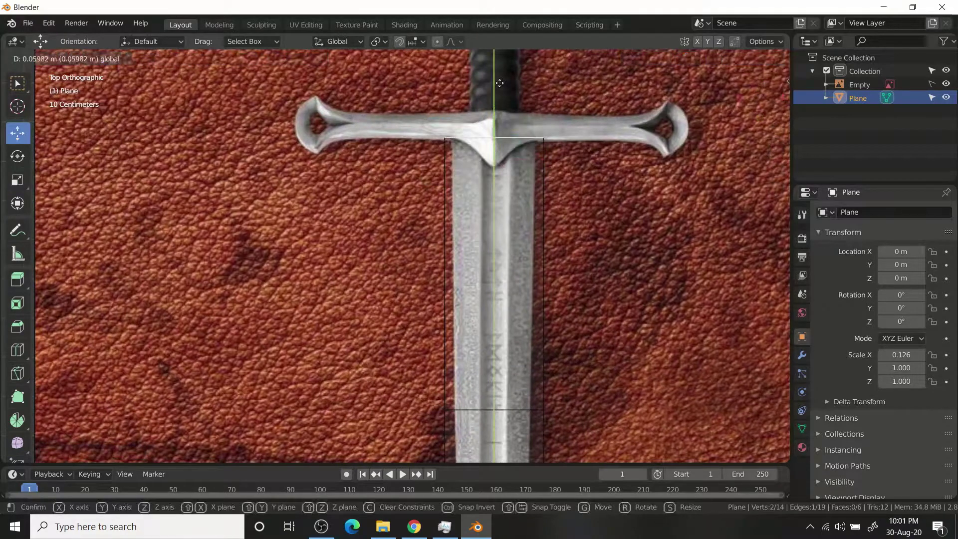
click(499, 83)
Scale the selected loops along X to match the reference blade's width
scroll(443, 349, down, 3)
key(s)
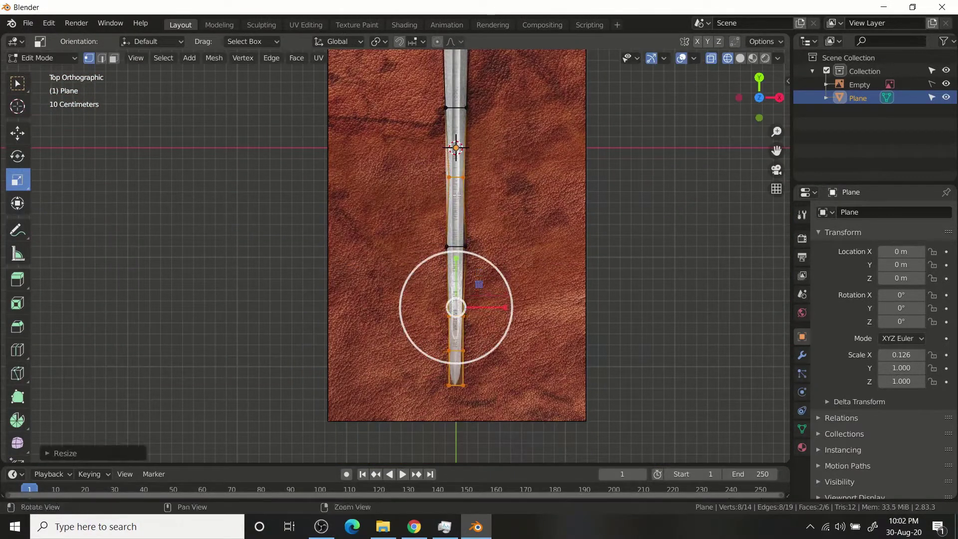
scroll(457, 195, up, 2)
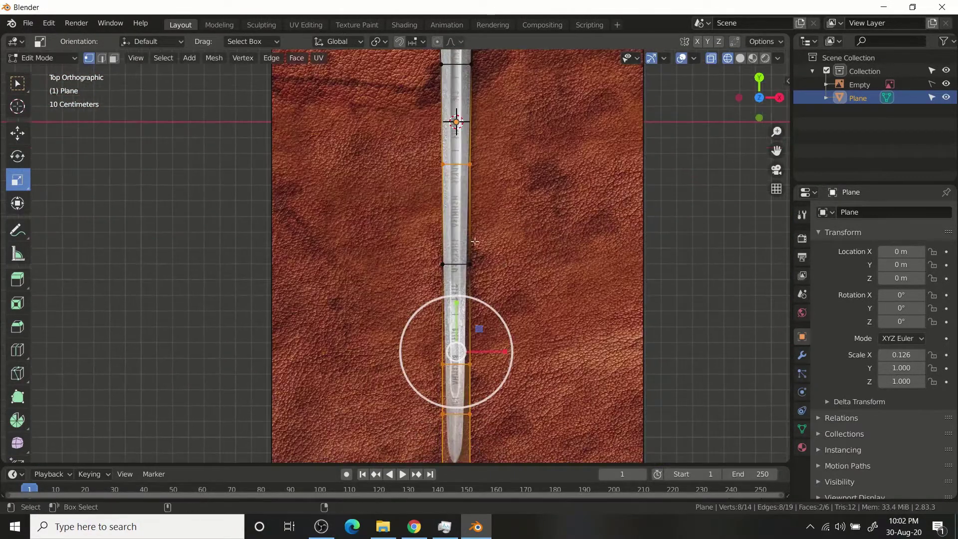
drag(507, 373, 498, 369)
shift+middle_drag(498, 368, 524, 248)
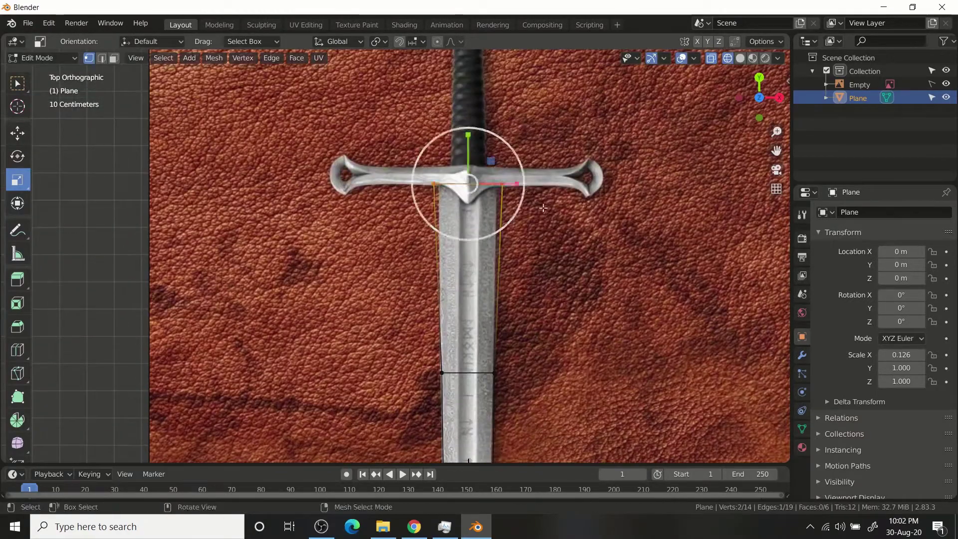
scroll(528, 303, down, 5)
scroll(712, 300, up, 6)
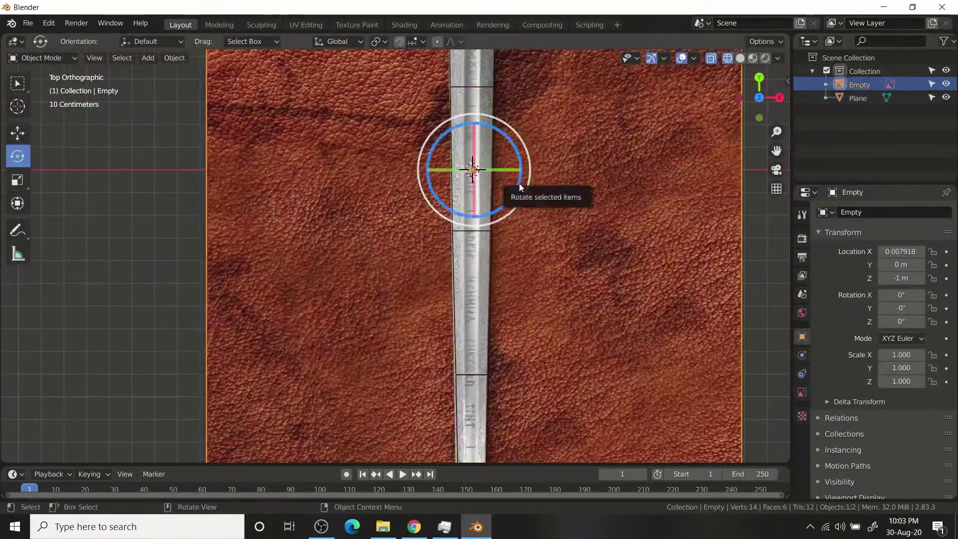
Rotate the reference image slightly to straighten the blade
drag(525, 185, 519, 191)
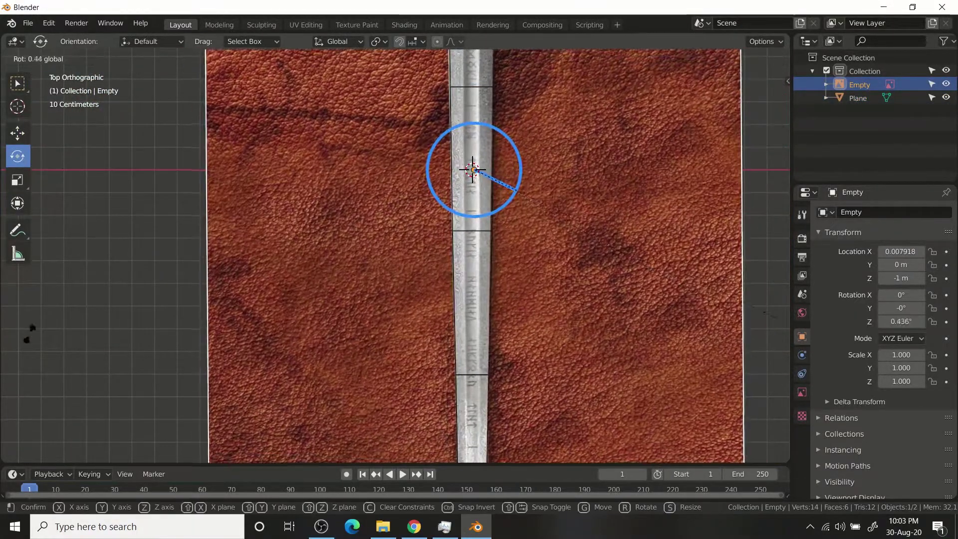
scroll(492, 276, down, 2)
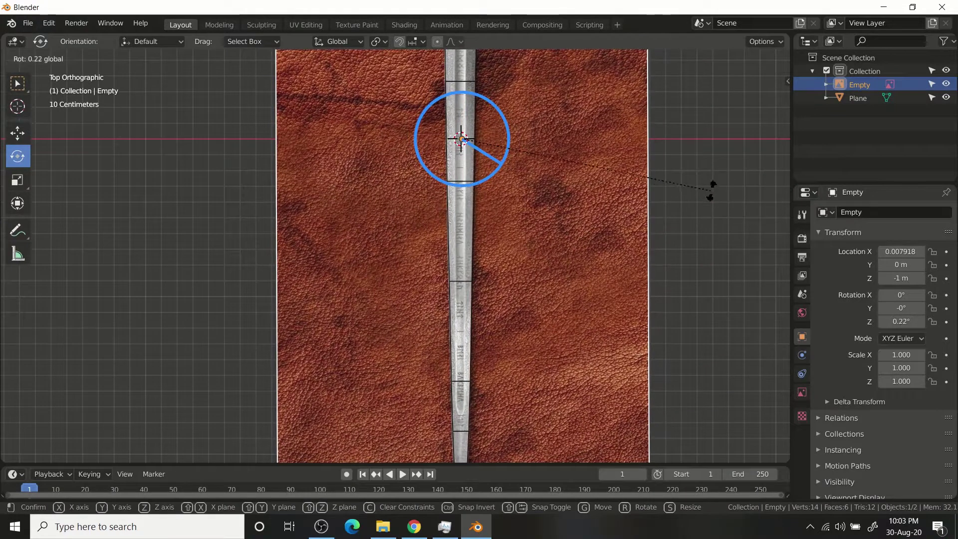
scroll(565, 239, down, 2)
click(565, 239)
scroll(483, 328, up, 3)
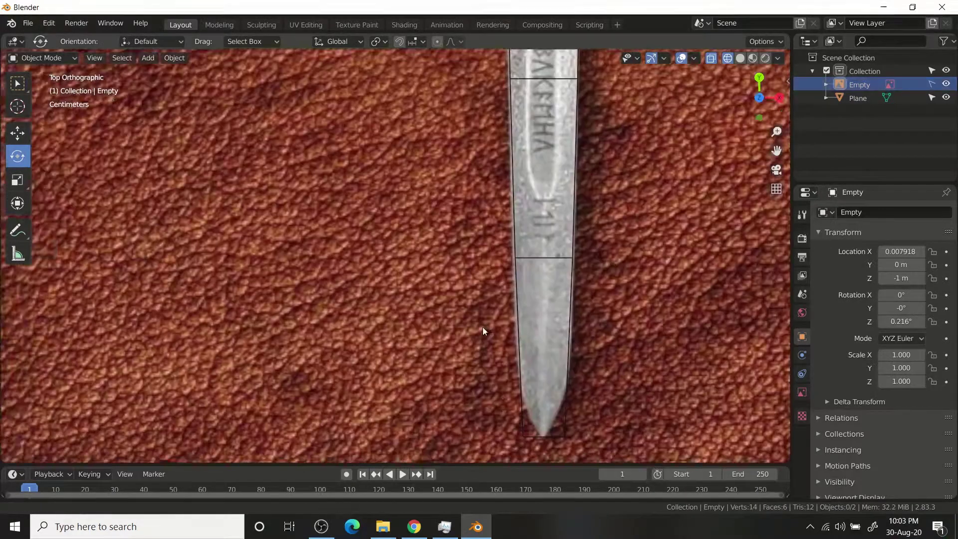
scroll(514, 321, up, 3)
Pull the blade's tip vertices down to form the point
click(510, 171)
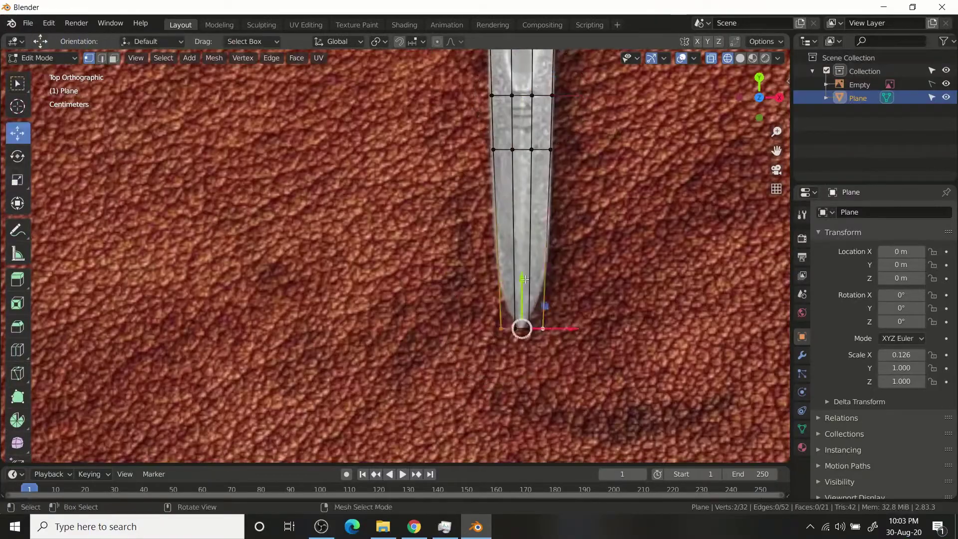
drag(524, 279, 529, 323)
shift+scroll(534, 374, up, 6)
scroll(542, 428, up, 2)
scroll(541, 428, down, 3)
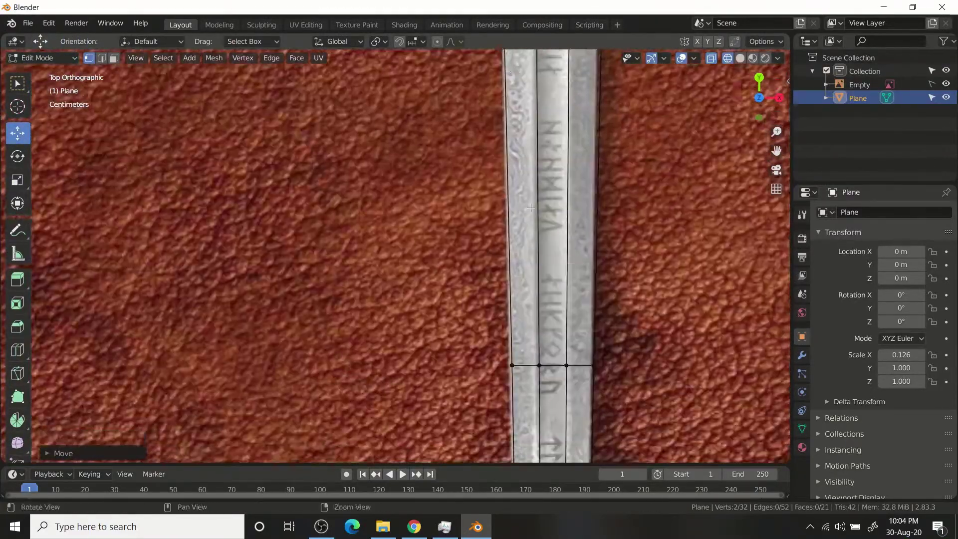
Select the blade faces and extrude them to thicken the blade
key(3)
shift+scroll(483, 238, up, 4)
ctrl+click(456, 342)
mouse_move(455, 342)
middle_down()
mouse_move(478, 258)
mouse_move(591, 292)
middle_up()
key(e)
click(574, 248)
scroll(652, 236, up, 3)
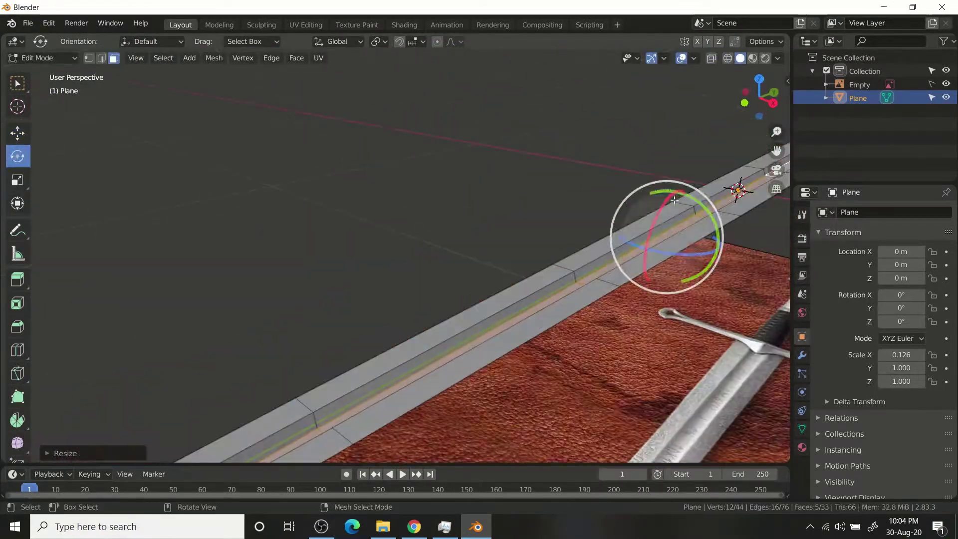
Switch the viewport lighting to MatCap and return to Object Mode
click(17, 133)
click(779, 58)
click(772, 124)
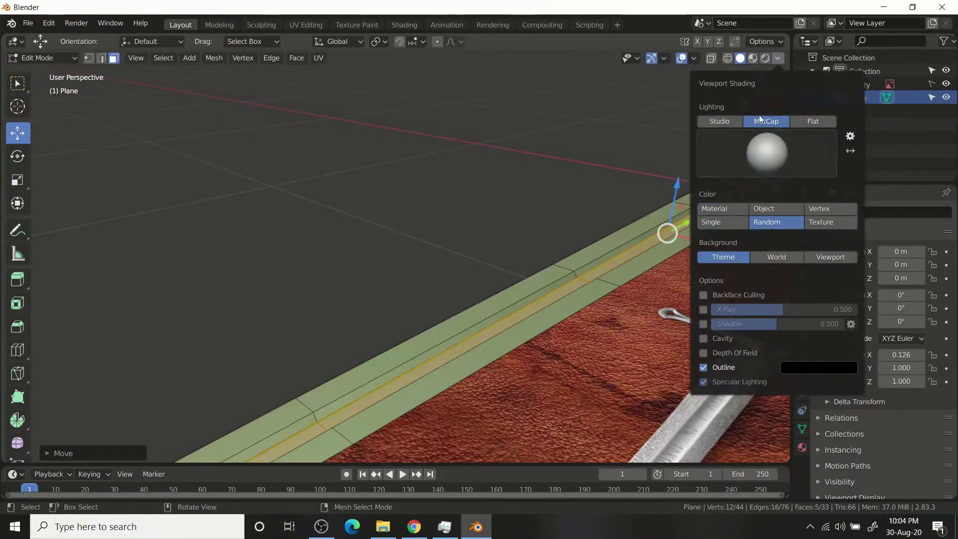
key(Tab)
click(17, 157)
Add a level-2 subdivision surface to smooth the blade
mouse_move(324, 267)
middle_down()
mouse_move(478, 319)
mouse_move(564, 281)
middle_up()
key(ctrl+2)
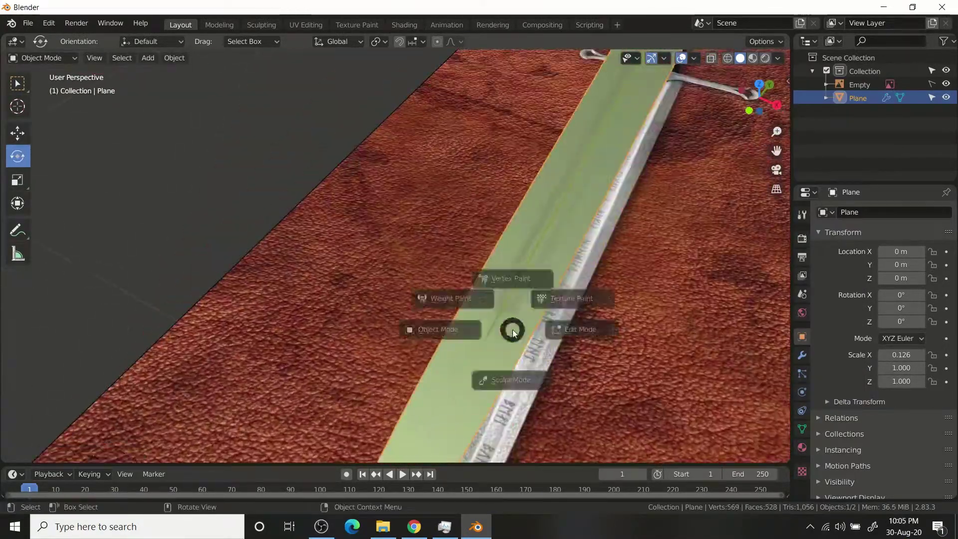
middle_drag(513, 321, 475, 332)
right_click(560, 224)
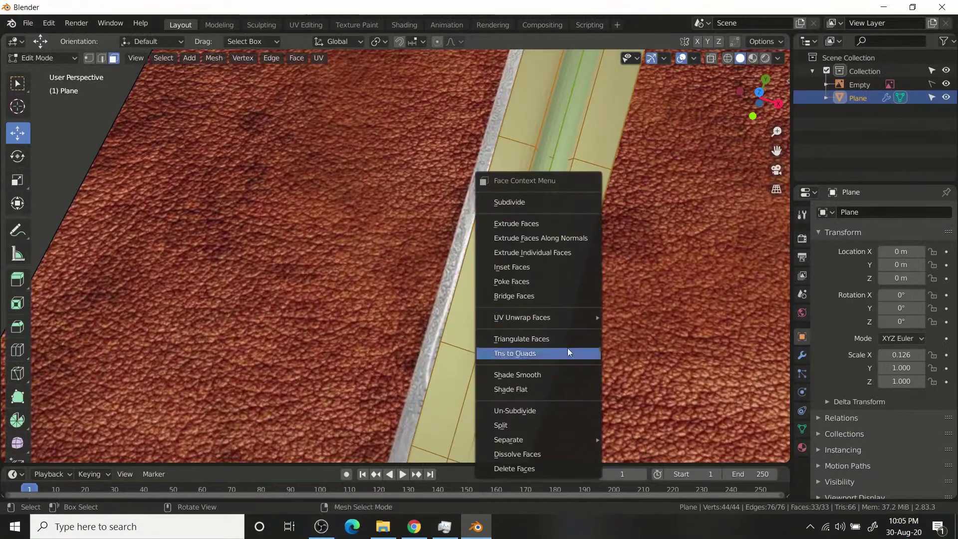
key(Tab)
mouse_move(447, 298)
middle_down()
mouse_move(466, 362)
mouse_move(497, 235)
middle_up()
In Edit Mode, add a loop cut along the blade to start the central groove
key(ctrl+Tab)
click(687, 271)
key(ctrl+2)
mouse_move(489, 299)
middle_down()
mouse_move(404, 365)
mouse_move(399, 340)
mouse_move(444, 299)
middle_up()
key(ctrl+r)
click(352, 368)
key(ctrl+Tab)
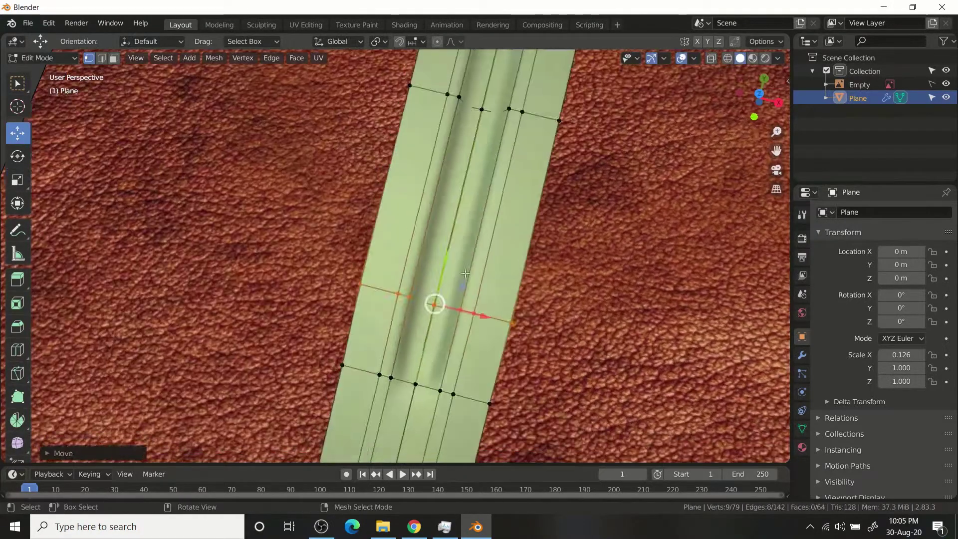
mouse_move(458, 354)
middle_down()
mouse_move(448, 246)
mouse_move(456, 238)
middle_up()
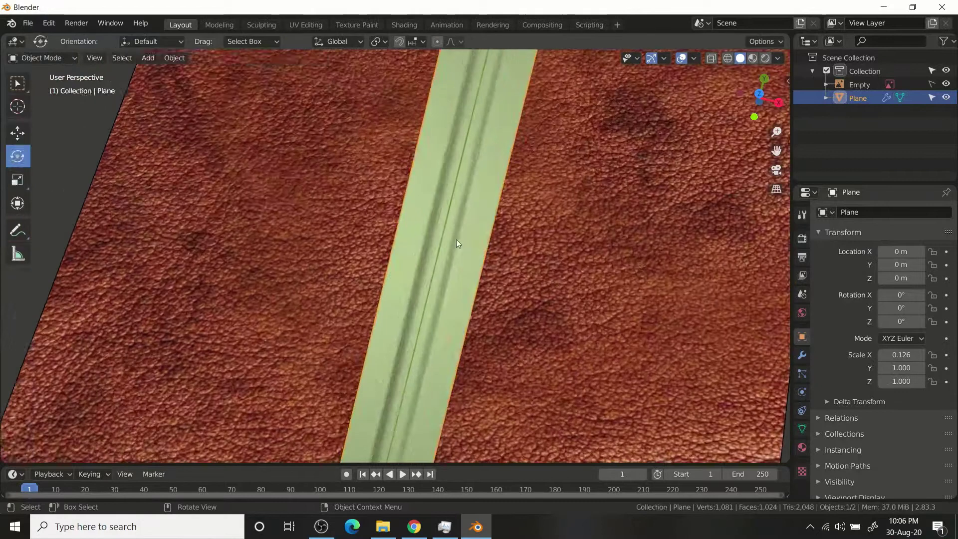
key(ctrl+Tab)
Browse the edge operations menu, then return to object mode to view the whole sword
right_click(522, 348)
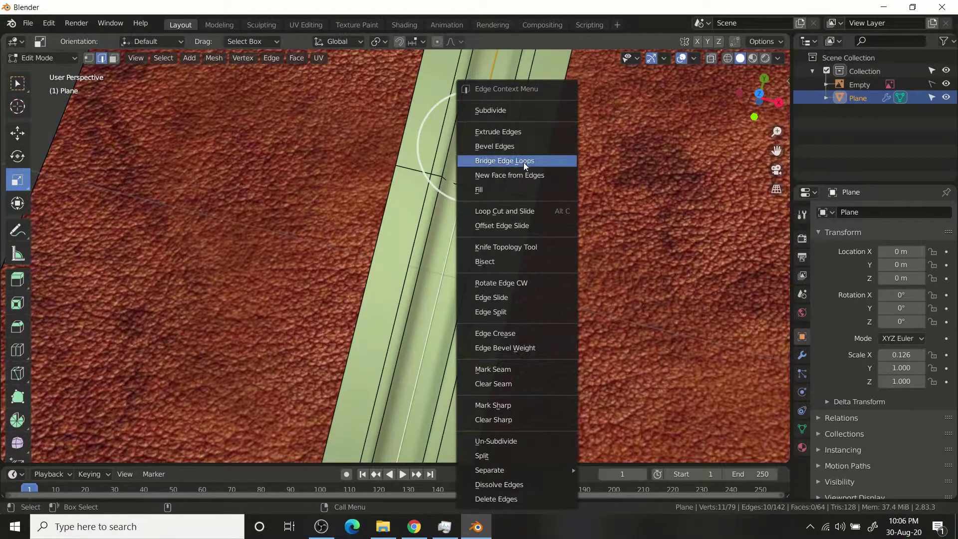
right_click(440, 172)
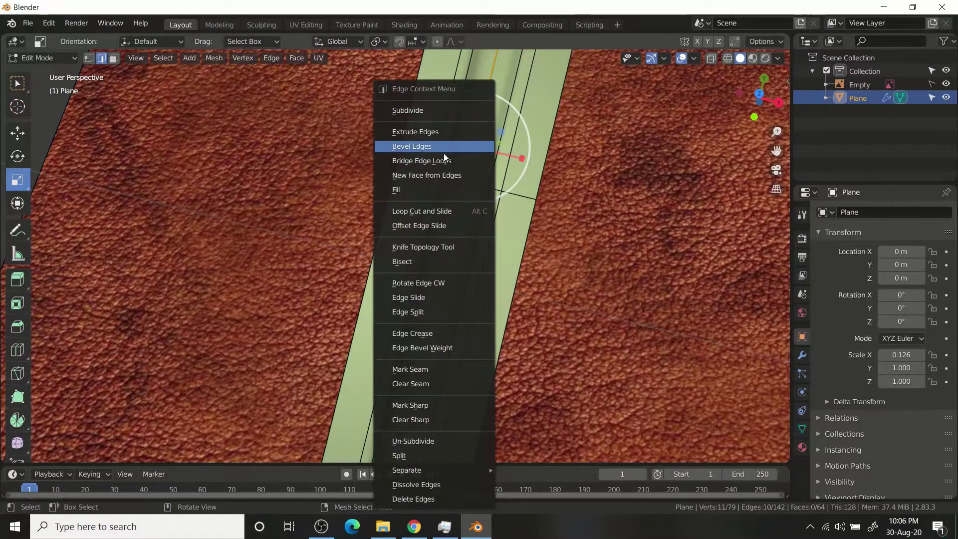
key(Tab)
scroll(387, 224, down, 5)
mouse_move(579, 250)
middle_down()
mouse_move(457, 232)
mouse_move(399, 299)
middle_up()
Scale the blade tip vertices narrower and move them into place
key(Tab)
scroll(400, 299, up, 3)
click(407, 371)
key(s)
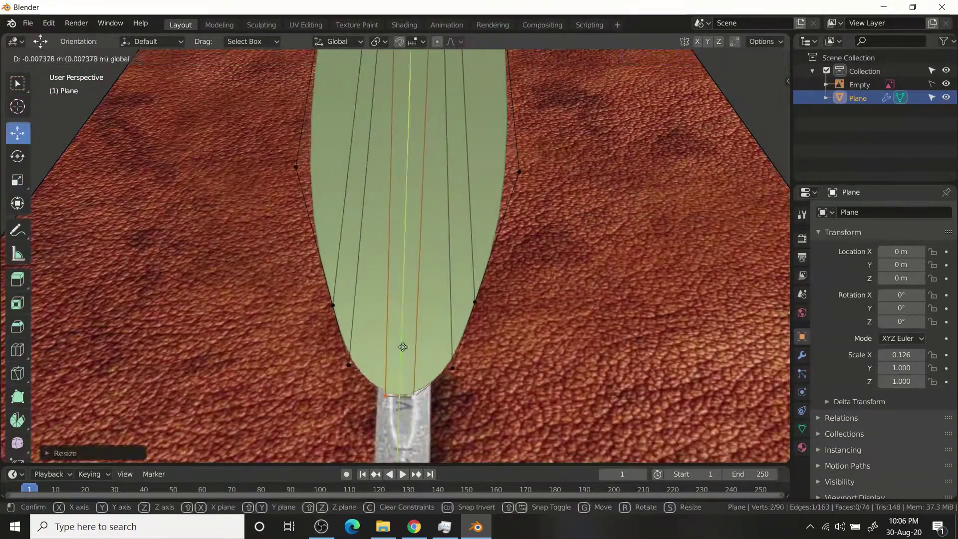
click(402, 346)
middle_drag(403, 346, 302, 329)
scroll(429, 337, up, 3)
scroll(453, 170, up, 3)
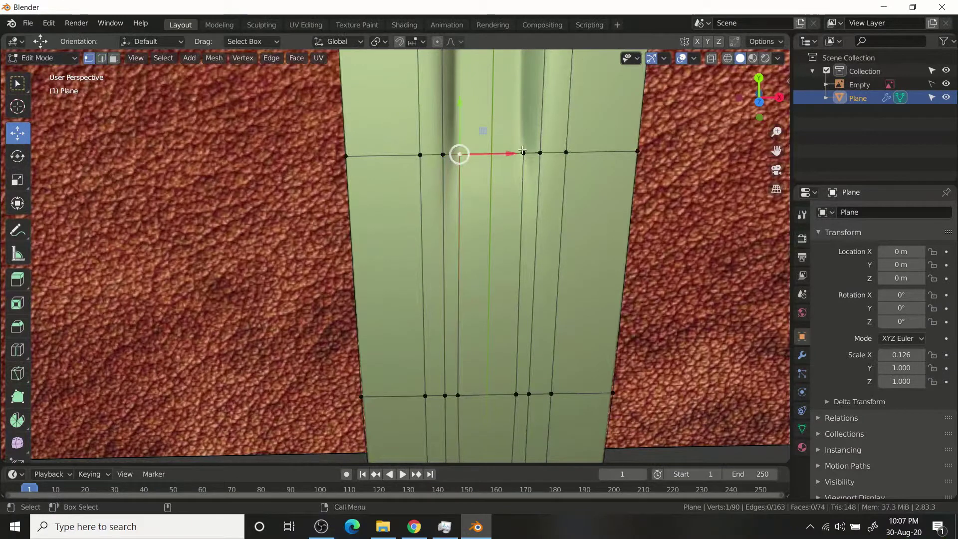
Merge the tip vertices at their centre into a single sharp point
right_click(500, 187)
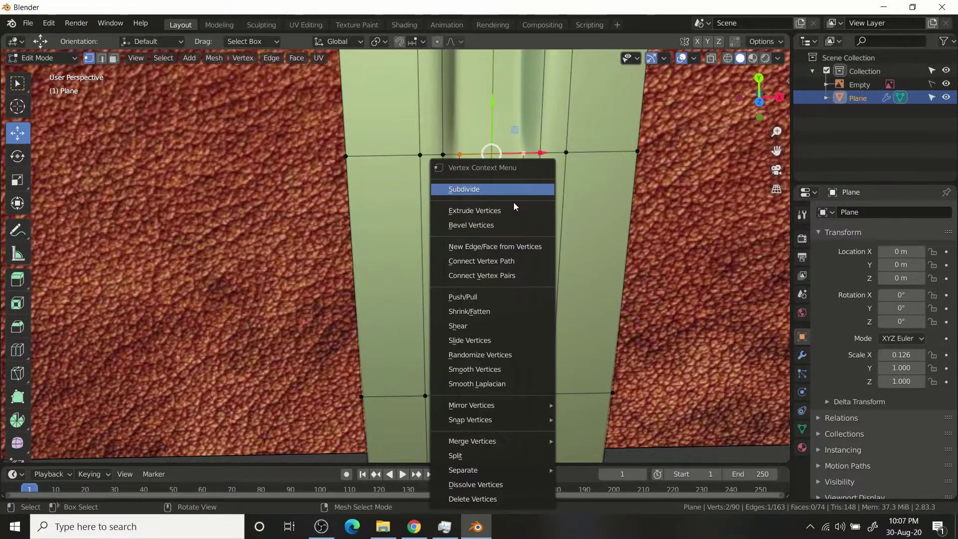
click(589, 378)
scroll(423, 186, down, 3)
key(g)
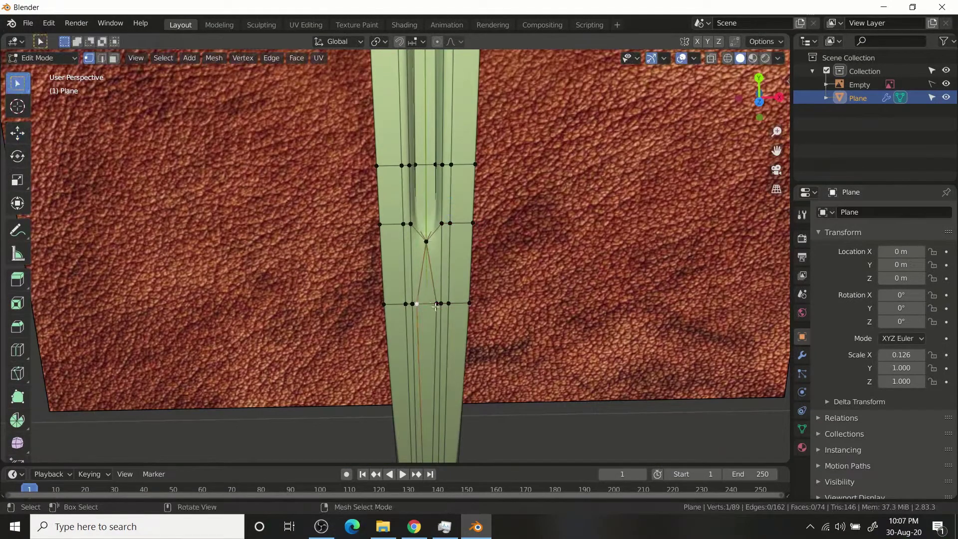
scroll(436, 306, down, 2)
right_click(394, 299)
click(499, 310)
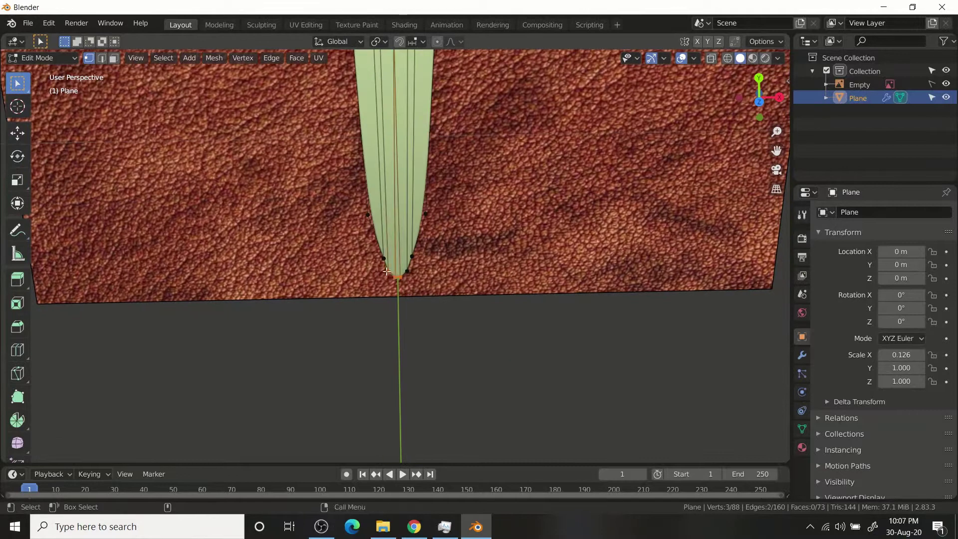
right_click(402, 300)
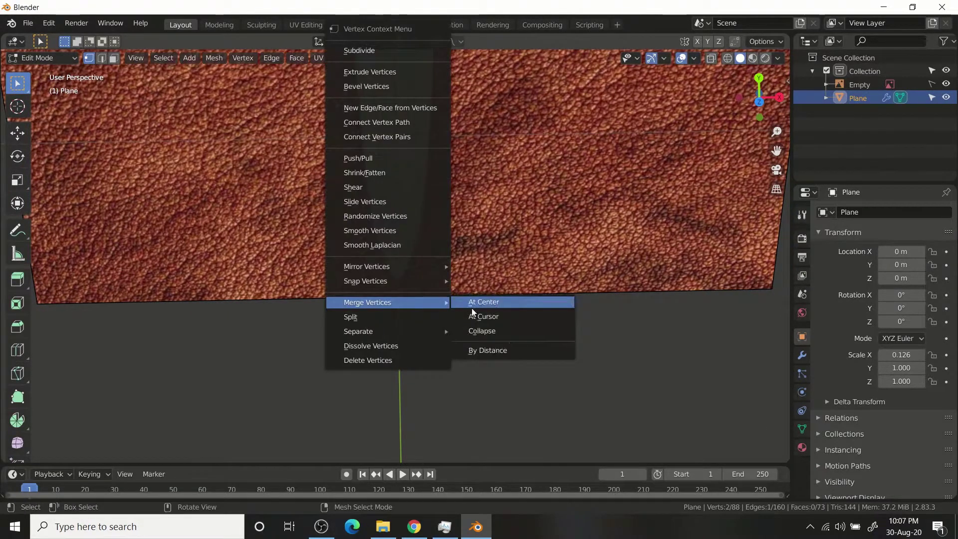
click(495, 302)
scroll(412, 259, up, 3)
Dissolve the central edge loop of the blade in edge selection mode
key(ctrl+Tab)
key(Escape)
scroll(517, 308, down, 3)
key(2)
key(x)
click(344, 352)
mouse_move(344, 352)
middle_down()
mouse_move(213, 168)
mouse_move(210, 307)
mouse_move(389, 334)
middle_up()
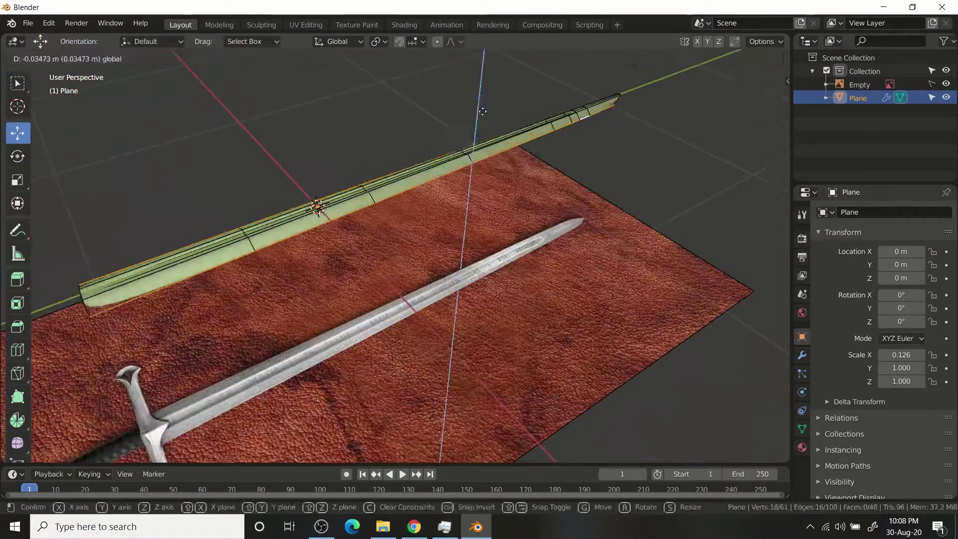
Smooth the blade in object mode with a subdivision surface level
key(Tab)
key(shift+space)
key(r)
key(ctrl+1)
scroll(389, 334, up, 3)
Adjust the position of the selected tip vertices in edit mode
key(Tab)
key(ctrl+Tab)
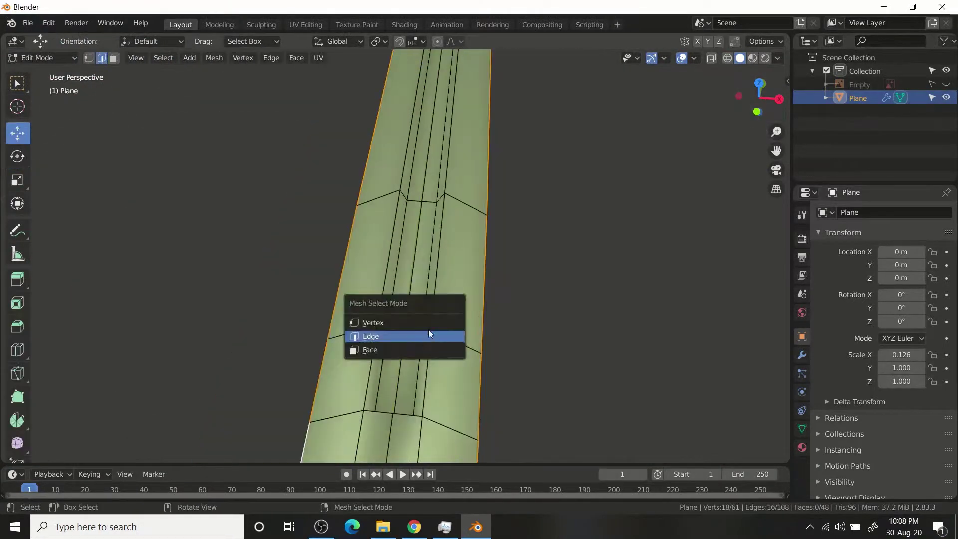
click(402, 384)
middle_drag(402, 383, 468, 430)
key(shift+space)
key(g)
mouse_move(384, 235)
middle_down()
mouse_move(402, 293)
mouse_move(363, 260)
middle_up()
Return to object mode and use Solid shading with a plain studio light
key(ctrl+Tab)
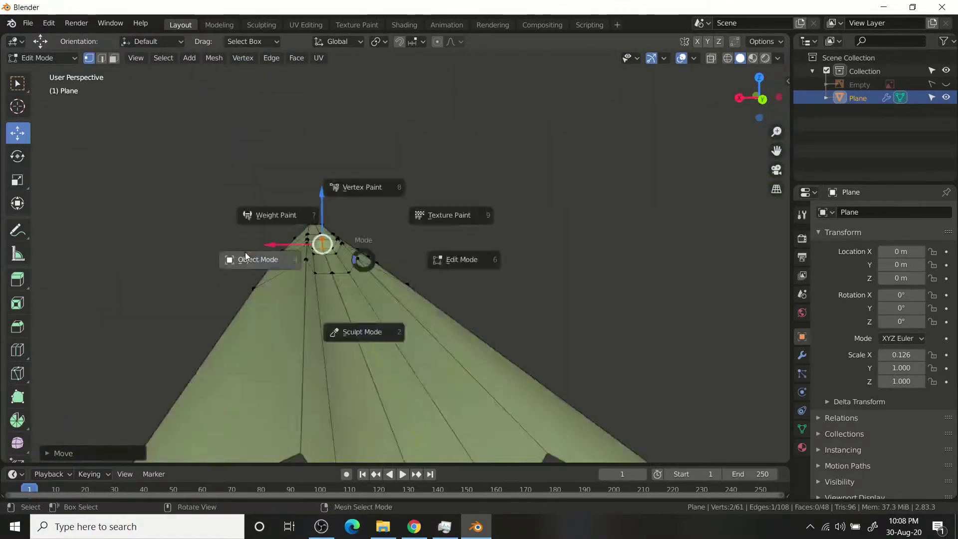
click(245, 257)
click(778, 58)
click(765, 145)
click(708, 186)
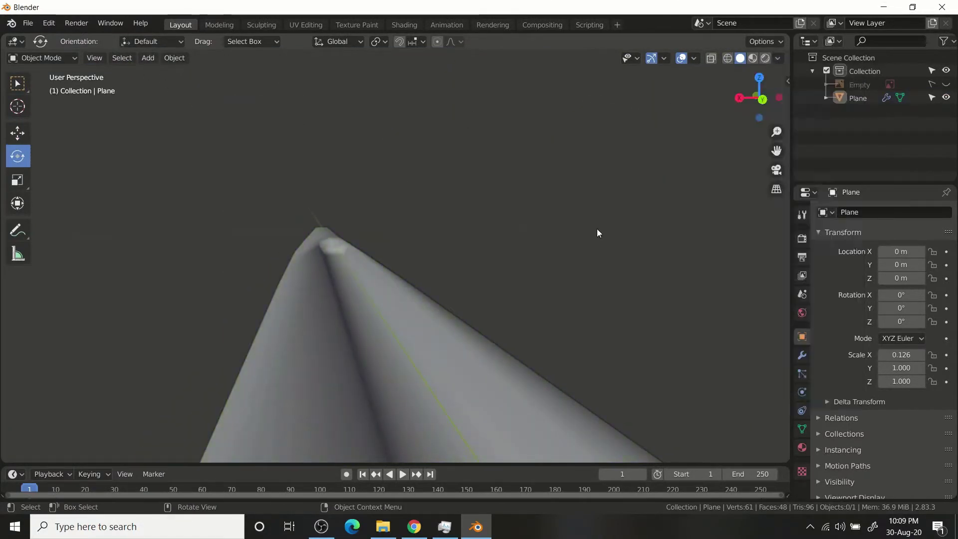
Select the blade in object mode and check the gizmo and overlay display options
click(777, 58)
click(513, 246)
middle_drag(513, 247, 505, 250)
key(Tab)
key(ctrl+Tab)
click(529, 250)
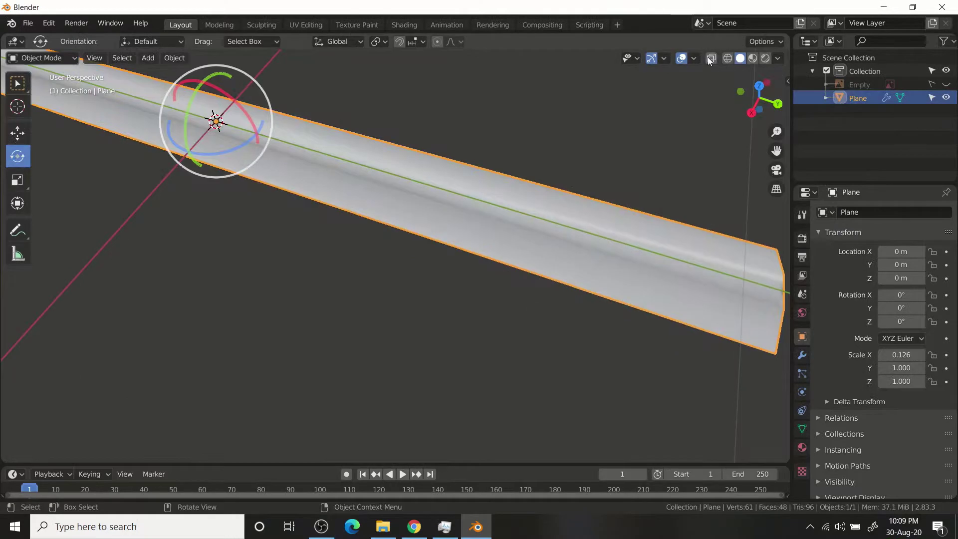
click(664, 58)
click(499, 349)
mouse_move(499, 349)
middle_down()
mouse_move(300, 298)
mouse_move(481, 253)
mouse_move(349, 285)
middle_up()
Add a Mirror modifier to the blade, mirroring across Z instead of Y
click(858, 98)
click(802, 355)
click(884, 212)
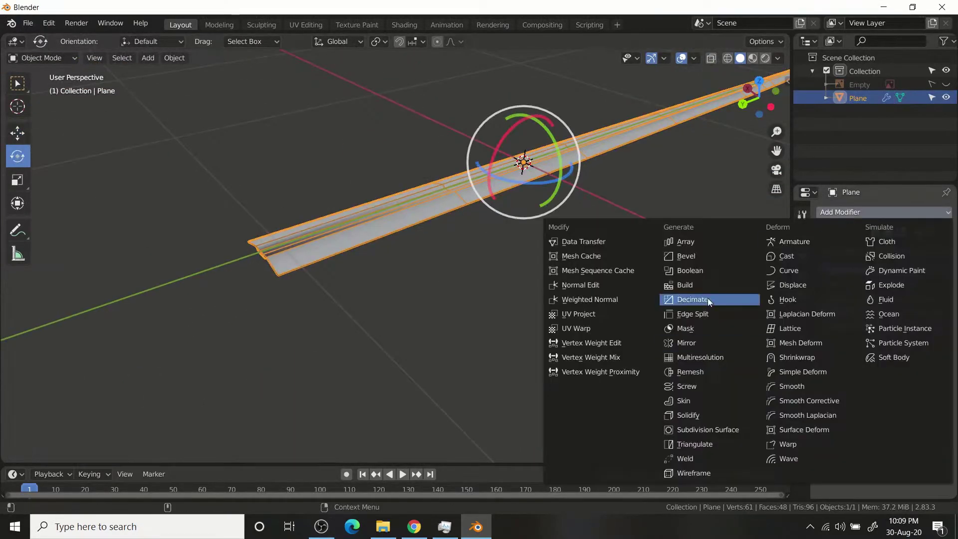
click(690, 346)
middle_drag(690, 346, 579, 251)
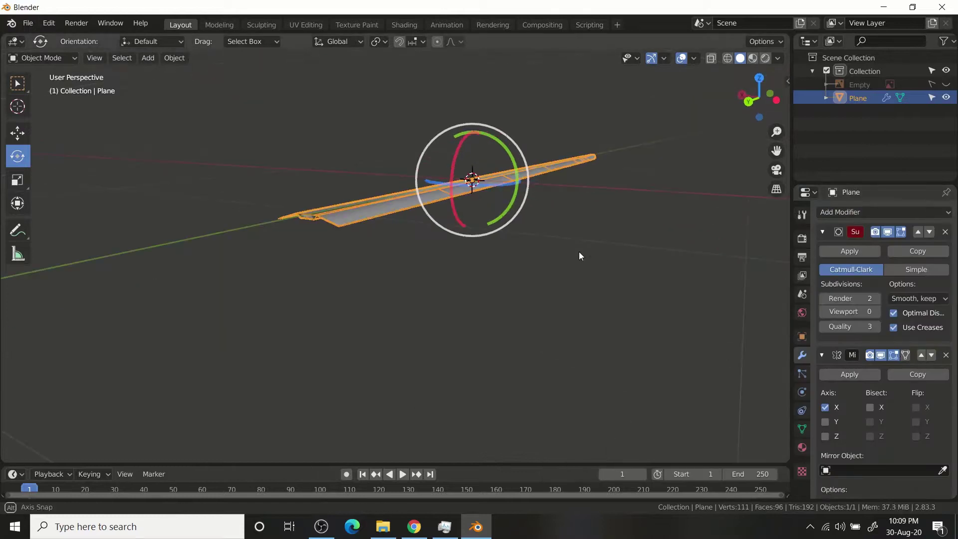
click(825, 422)
click(826, 436)
mouse_move(535, 373)
middle_down()
mouse_move(444, 271)
mouse_move(443, 235)
mouse_move(387, 245)
mouse_move(425, 250)
middle_up()
scroll(848, 360, down, 5)
Move the blade mesh along Z and remove the Mirror modifier
key(Tab)
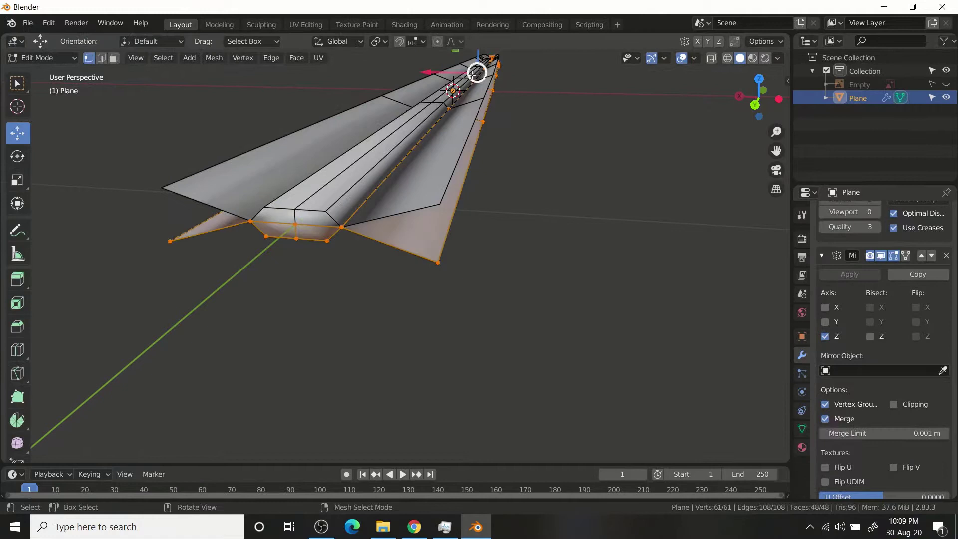
middle_drag(474, 77, 472, 63)
key(g)
key(z)
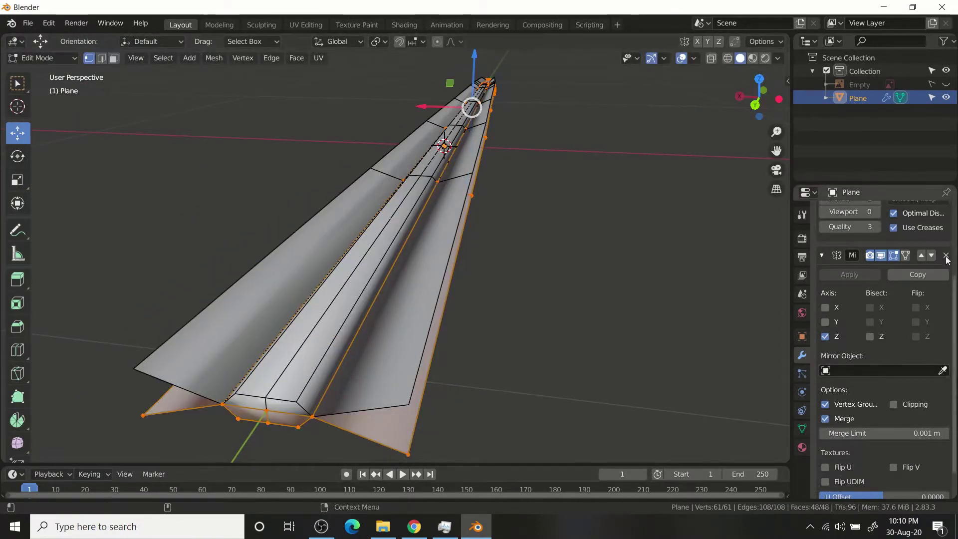
click(946, 256)
key(Tab)
Turn off the wireframe overlay and re-add a Z-axis Mirror modifier
middle_drag(599, 250, 688, 84)
click(694, 58)
click(615, 218)
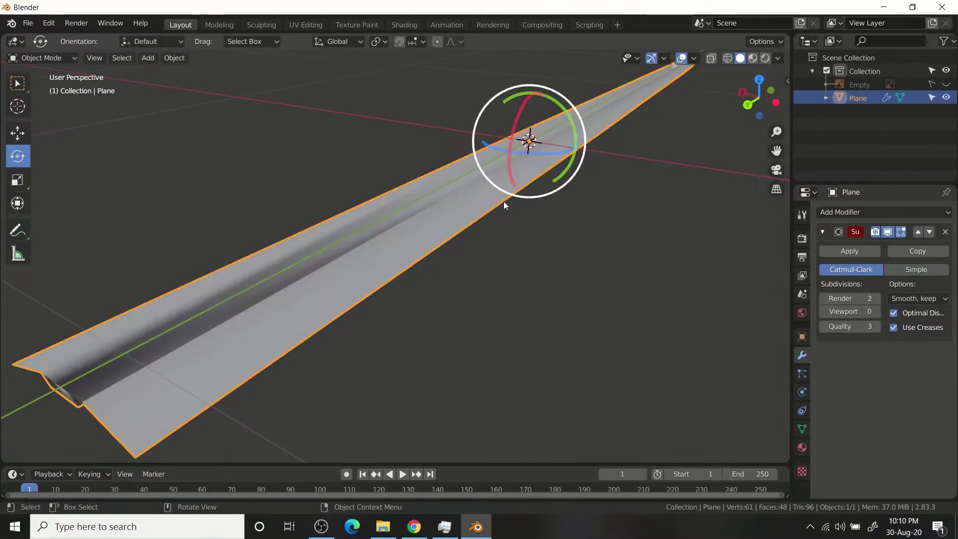
click(884, 212)
click(679, 348)
mouse_move(679, 347)
middle_down()
mouse_move(679, 386)
mouse_move(702, 409)
middle_up()
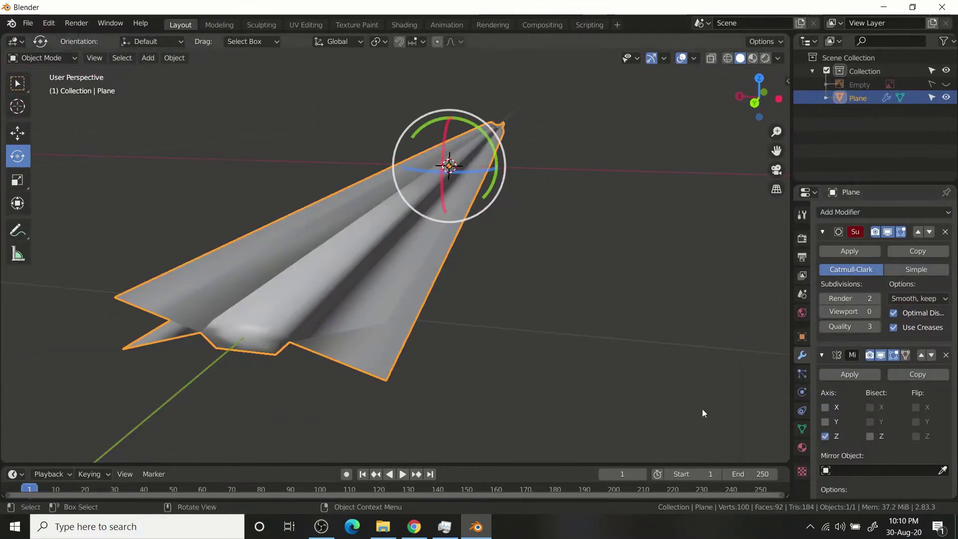
Apply rotation and scale to the blade and set transforms to affect only origins
click(174, 58)
click(361, 177)
click(174, 58)
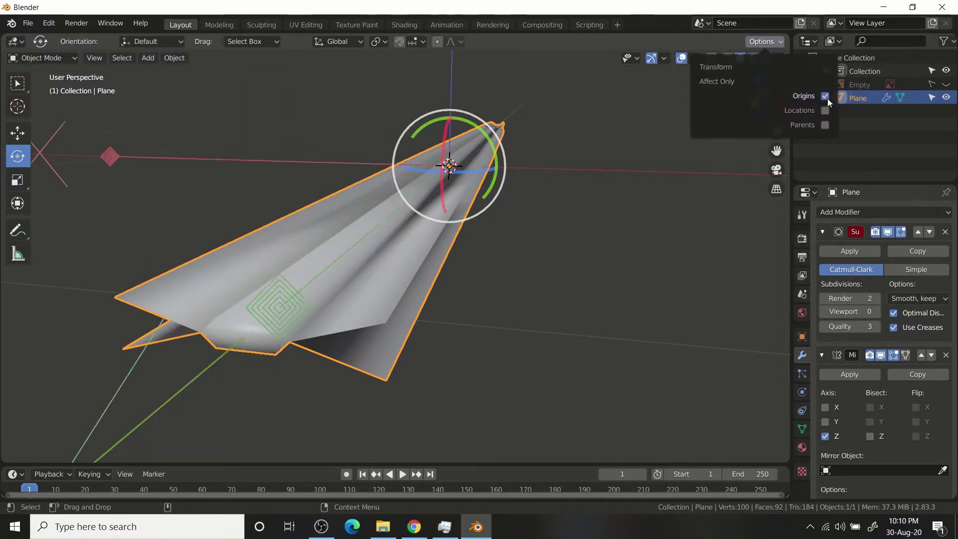
scroll(453, 131, down, 3)
middle_drag(453, 131, 423, 289)
Choose a snapping target and snap the blade's origin to its base
key(g)
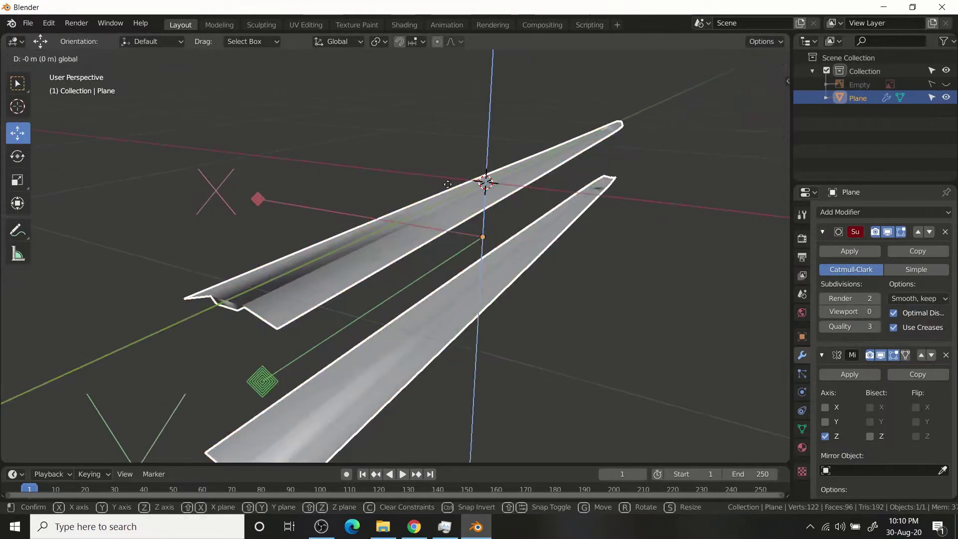
key(Escape)
click(417, 41)
click(403, 74)
key(g)
key(Escape)
key(g)
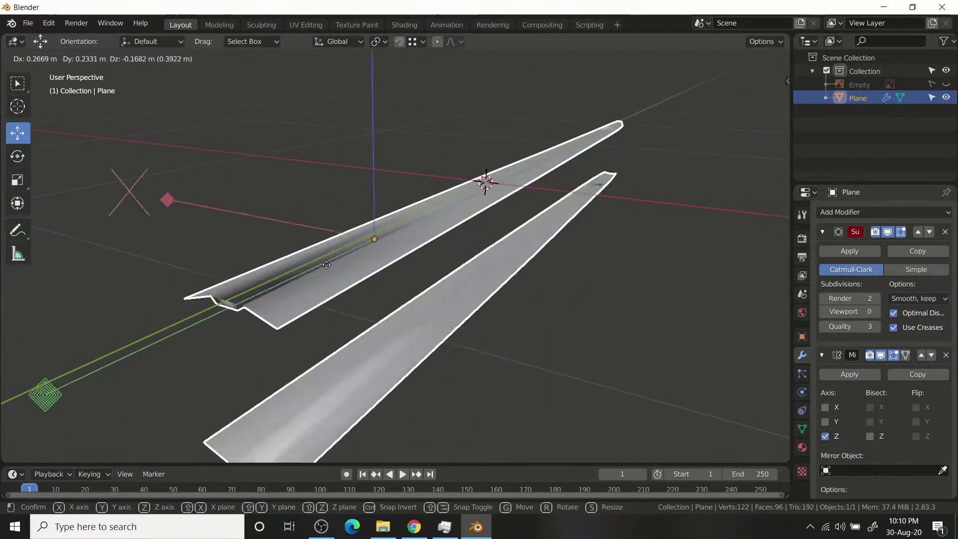
click(244, 348)
mouse_move(311, 301)
middle_down()
mouse_move(384, 295)
mouse_move(444, 310)
mouse_move(481, 267)
mouse_move(487, 154)
mouse_move(354, 317)
mouse_move(450, 339)
mouse_move(585, 250)
middle_up()
Select the blade and add a loop cut across it in mesh editing
click(585, 250)
key(Tab)
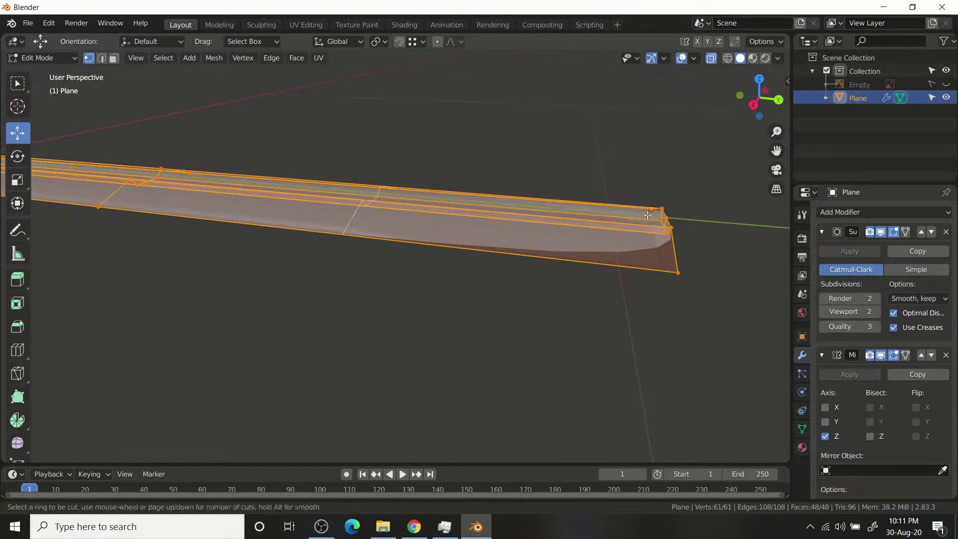
click(648, 214)
key(Tab)
middle_drag(659, 223, 499, 226)
key(Tab)
key(Tab)
mouse_move(563, 220)
middle_down()
mouse_move(409, 250)
mouse_move(255, 170)
mouse_move(383, 352)
middle_up()
Hide the floor grid in the overlay options and reselect the blade
click(664, 59)
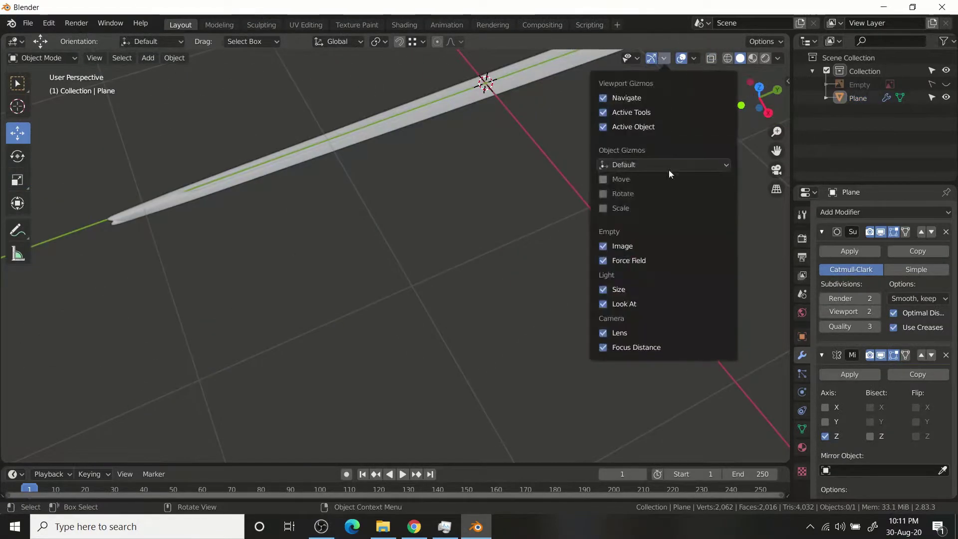
click(694, 58)
click(694, 58)
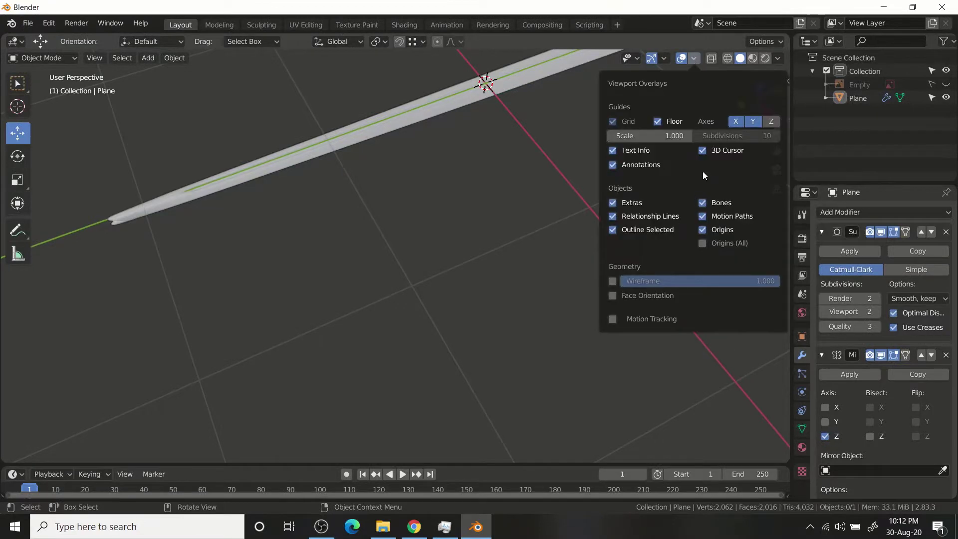
click(658, 121)
click(377, 226)
mouse_move(376, 226)
middle_down()
mouse_move(427, 279)
mouse_move(511, 300)
mouse_move(399, 260)
mouse_move(418, 324)
mouse_move(620, 155)
mouse_move(364, 274)
middle_up()
Move an end vertex vertically and select the blade's end edges
key(Tab)
scroll(428, 279, up, 5)
key(g)
key(z)
click(399, 259)
key(2)
scroll(431, 290, up, 3)
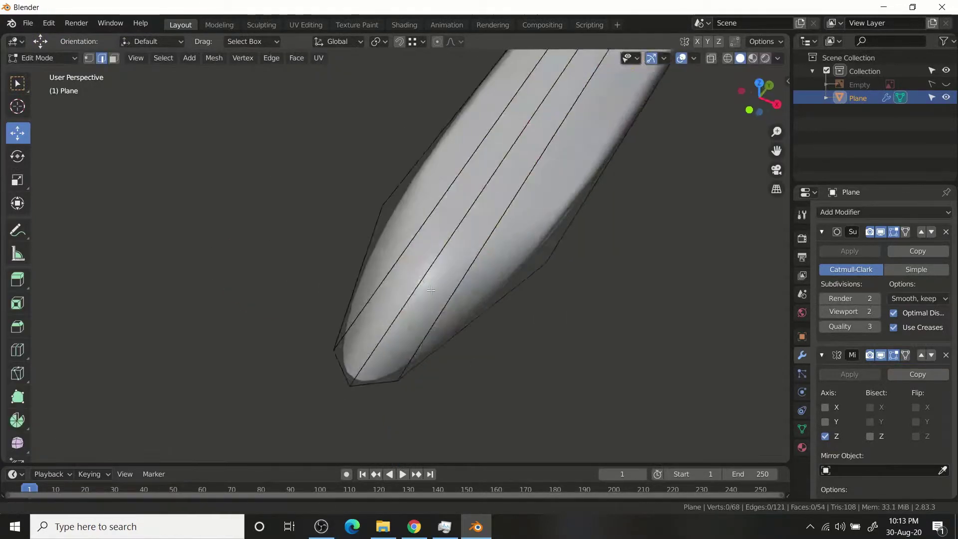
middle_drag(431, 290, 428, 299)
Apply the Mirror modifier and extrude the blade's bottom edge loop outward
key(ctrl+Tab)
click(335, 295)
key(Tab)
alt+click(394, 299)
key(shift+space)
key(e)
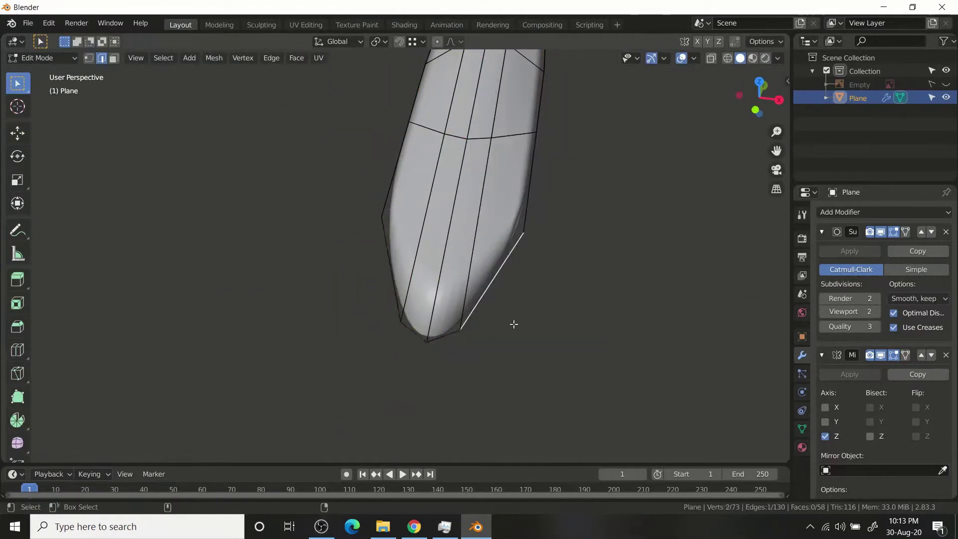
key(Tab)
click(851, 374)
key(Tab)
middle_drag(458, 387, 445, 366)
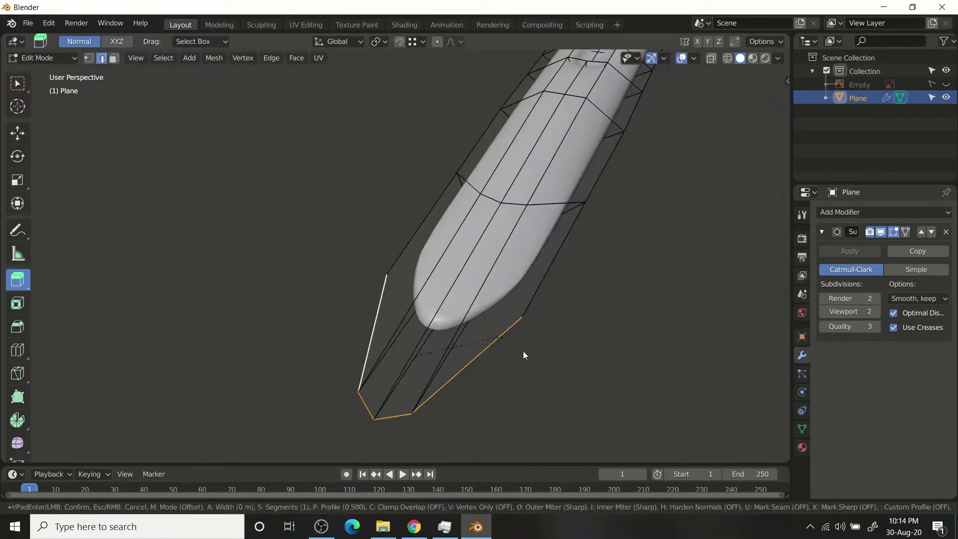
Add a loop cut near the base and scale it wider
key(ctrl+r)
click(510, 294)
key(shift+space)
key(s)
mouse_move(510, 294)
middle_down()
mouse_move(513, 246)
mouse_move(499, 279)
middle_up()
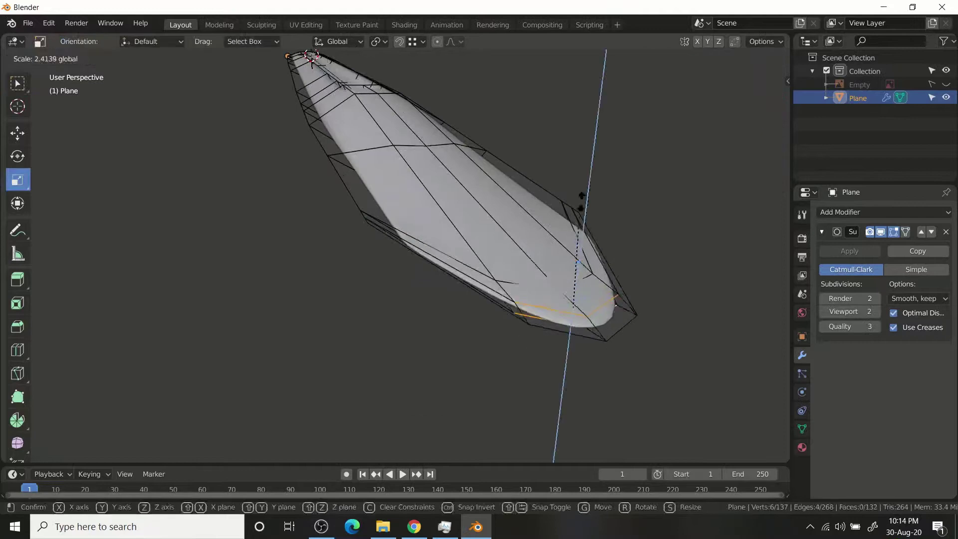
drag(481, 280, 482, 275)
middle_drag(482, 274, 542, 264)
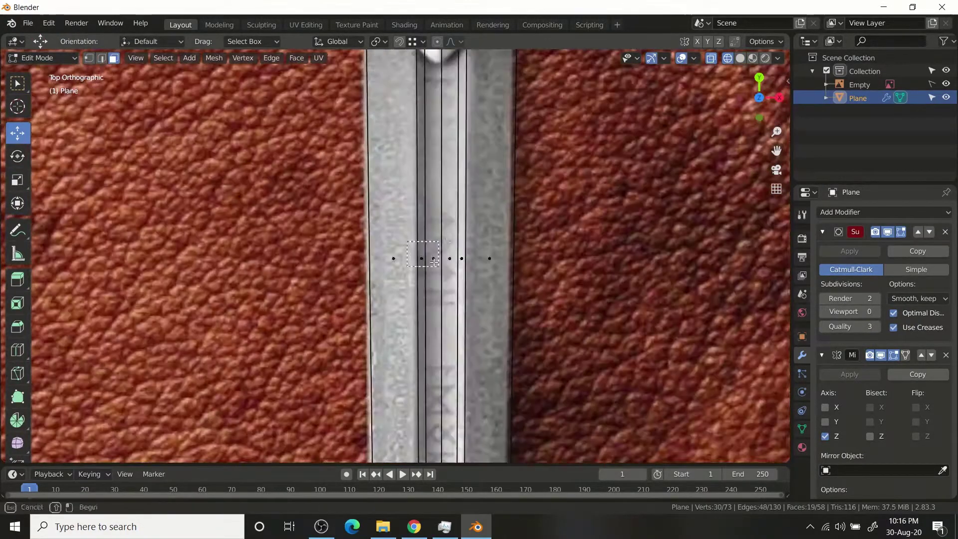
With viewport smoothing at level 2, raise and widen the blade edge loop
key(Tab)
key(ctrl+2)
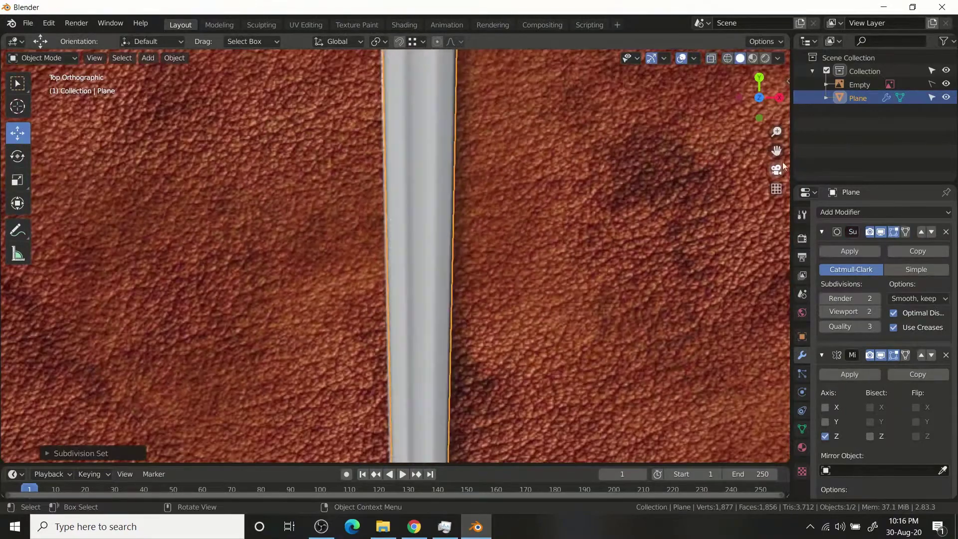
scroll(397, 289, down, 6)
key(Tab)
scroll(418, 331, up, 3)
scroll(418, 331, up, 4)
key(ctrl+Tab)
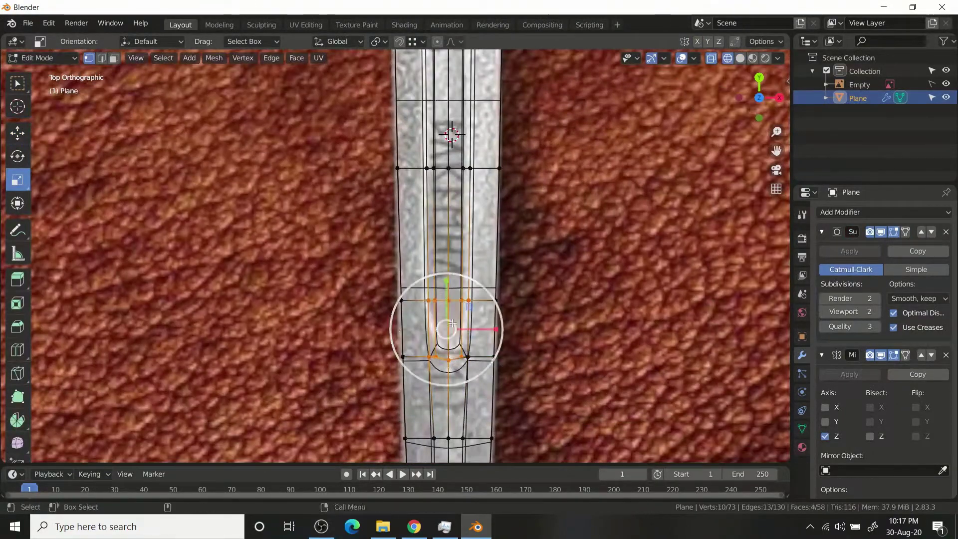
click(453, 238)
key(shift+space)
key(s)
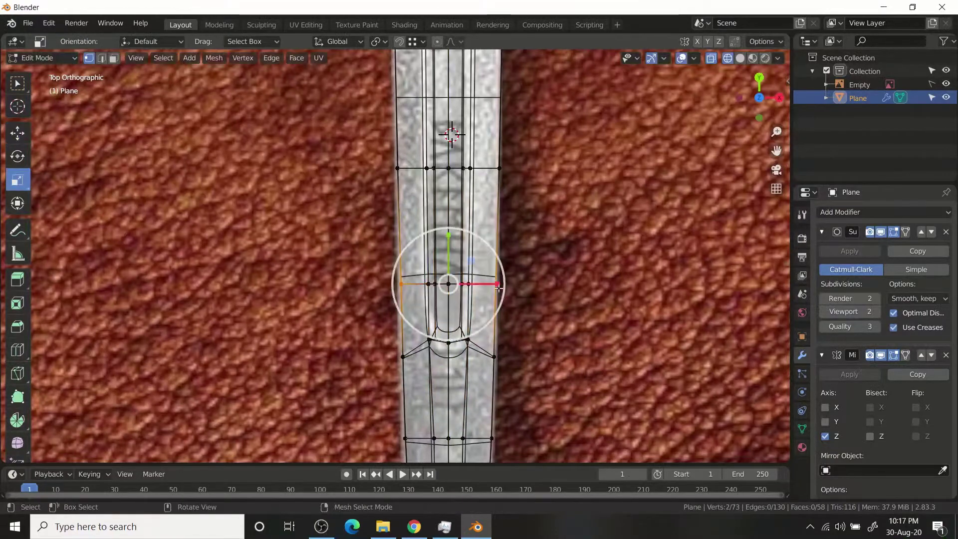
key(Tab)
Set the Subdivision viewport level to 0 and reselect the sword mesh
scroll(487, 120, down, 5)
key(ctrl+0)
middle_drag(527, 367, 393, 193)
click(393, 193)
mouse_move(568, 278)
middle_down()
mouse_move(517, 355)
mouse_move(476, 342)
mouse_move(142, 315)
mouse_move(335, 169)
mouse_move(515, 275)
middle_up()
click(494, 334)
Frame the pommel in top orthographic view to begin adding a new mesh there
key(KP_7)
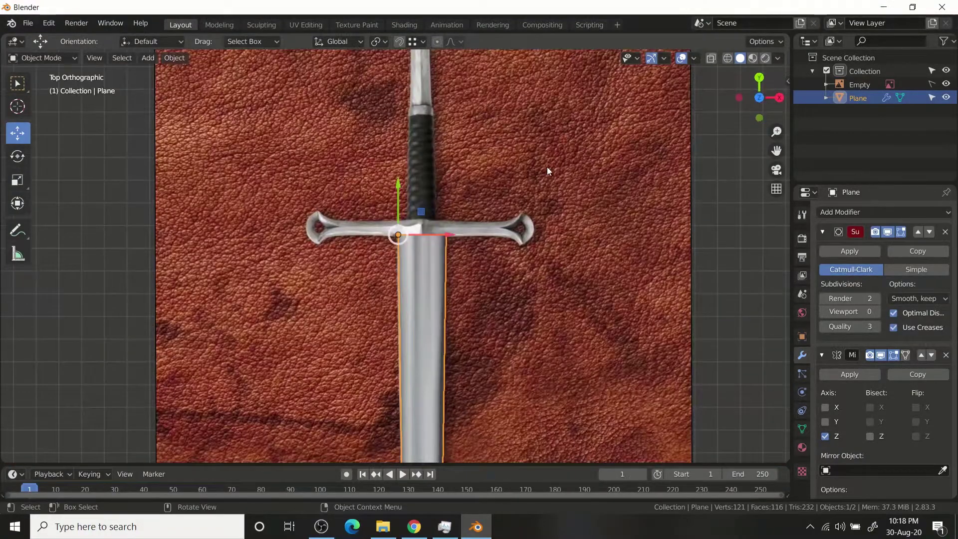
scroll(502, 196, down, 3)
scroll(502, 192, up, 4)
scroll(366, 223, down, 2)
mouse_move(366, 223)
shift+middle_down()
mouse_move(462, 85)
mouse_move(480, 279)
shift+middle_up()
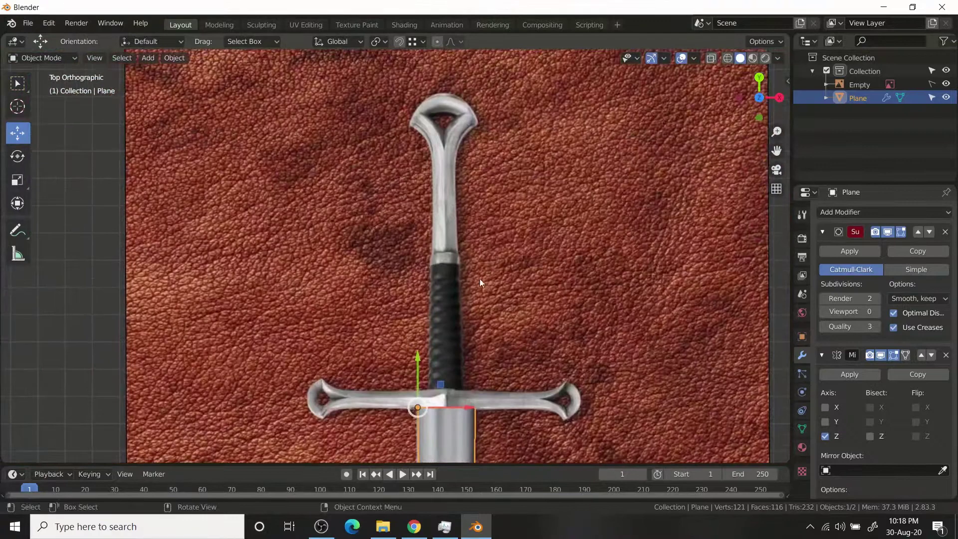
scroll(523, 170, up, 2)
shift+middle_drag(523, 169, 523, 249)
click(523, 249)
scroll(534, 244, up, 2)
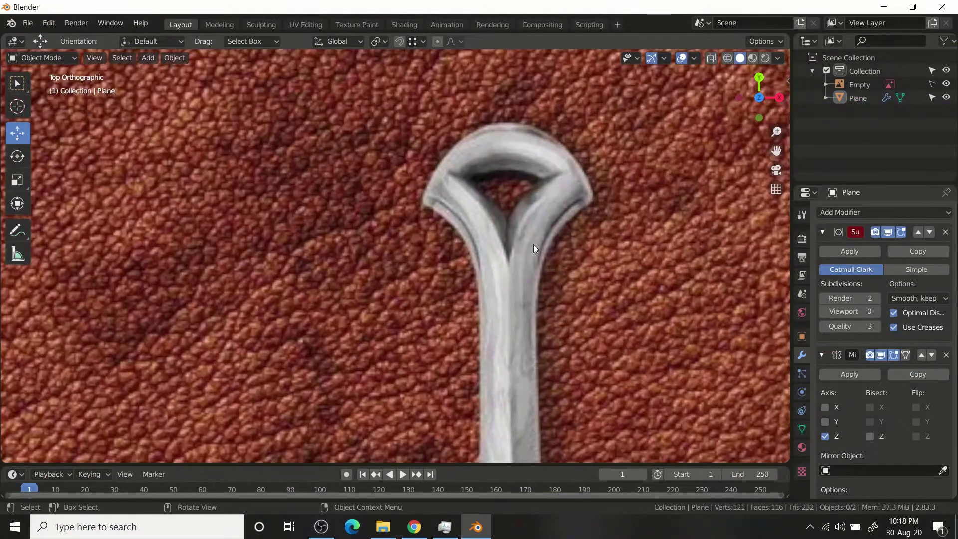
scroll(550, 232, down, 2)
key(shift+a)
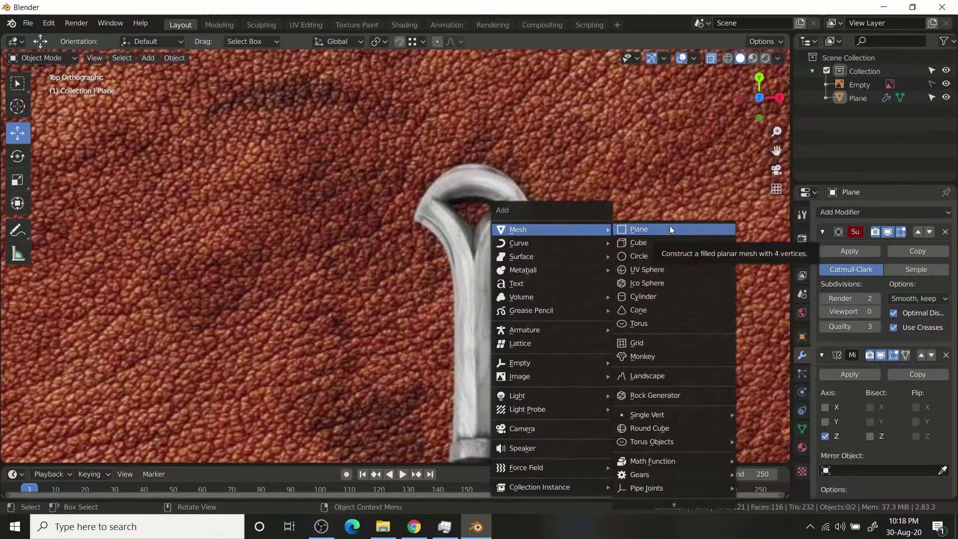
Add a plane and scale it down over the hilt
click(671, 230)
scroll(433, 237, down, 3)
scroll(432, 238, down, 2)
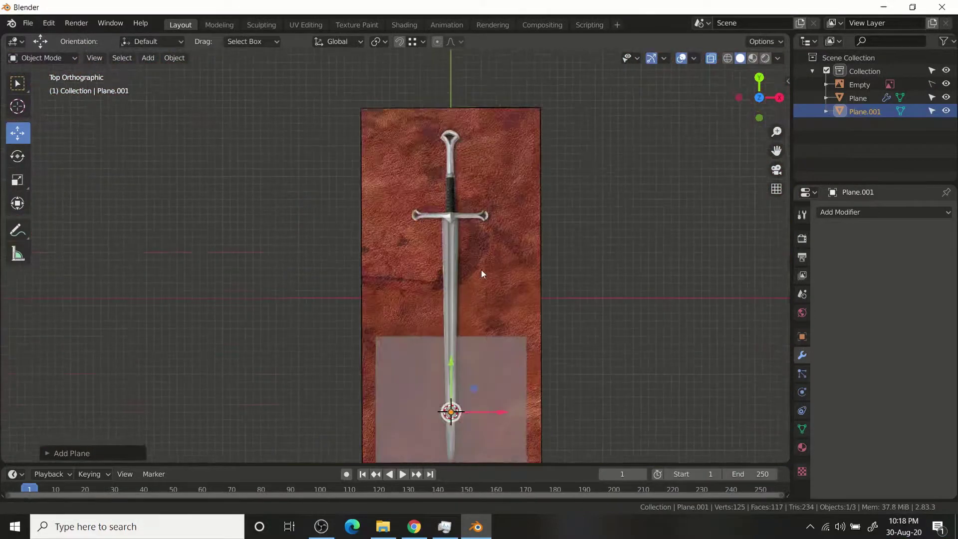
drag(482, 269, 461, 85)
key(s)
click(480, 142)
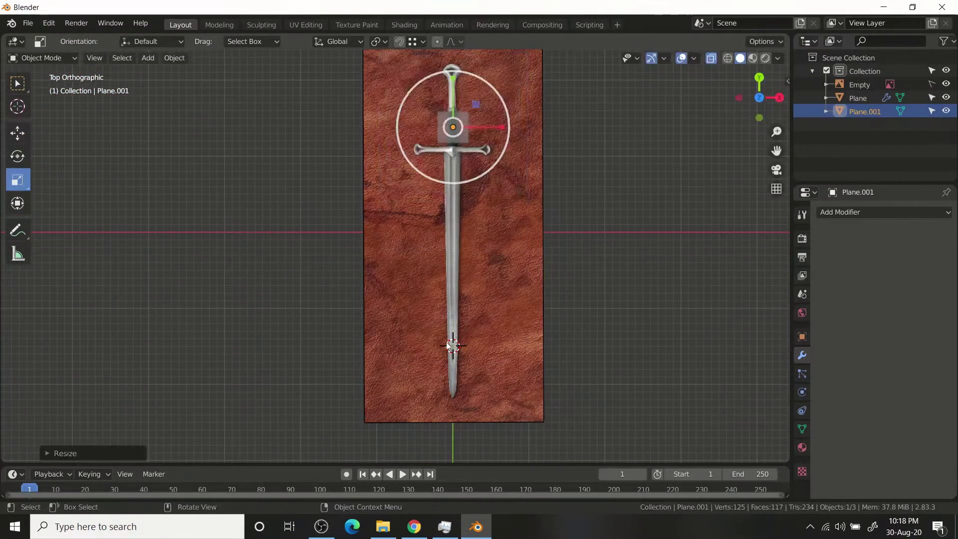
scroll(426, 308, up, 2)
scroll(449, 280, up, 3)
Move the plane onto the pommel stem and narrow it along X
key(shift+space)
key(g)
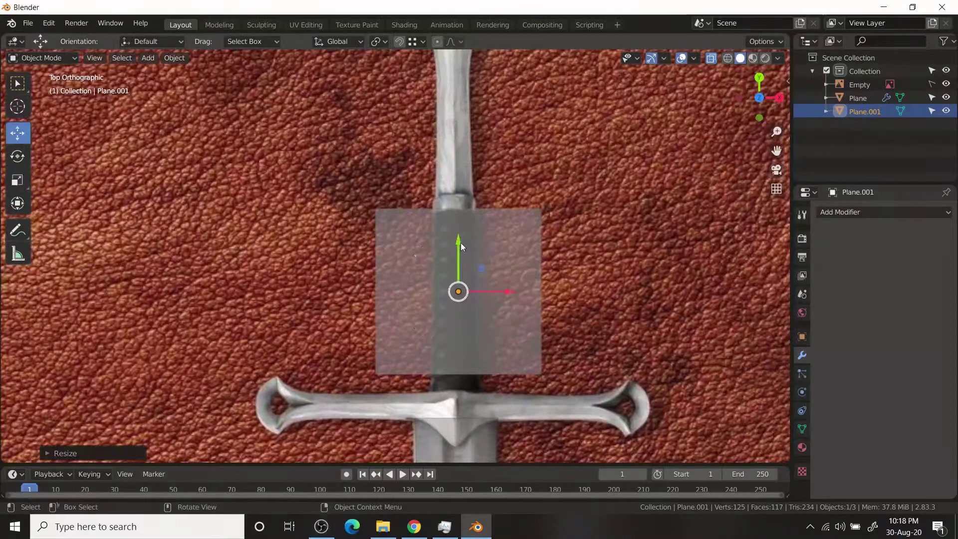
shift+middle_drag(460, 242, 470, 296)
drag(444, 324, 446, 247)
click(445, 246)
scroll(457, 256, up, 2)
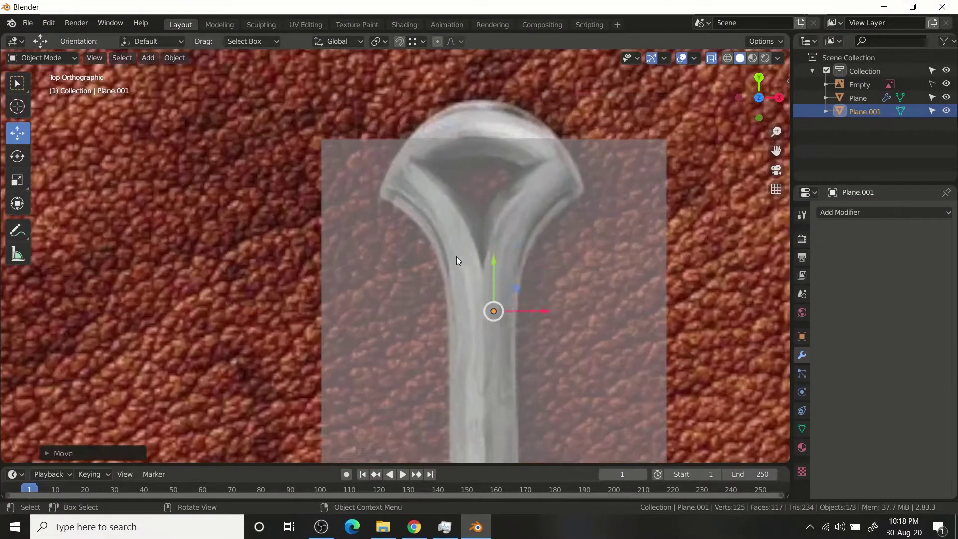
scroll(451, 169, down, 2)
key(s)
key(x)
click(451, 169)
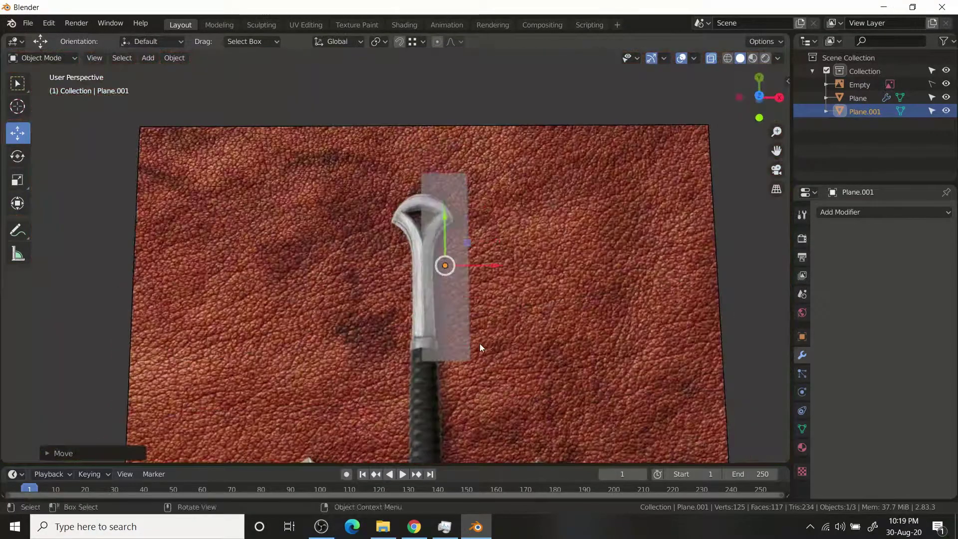
Loop-cut the plane lengthwise down the middle and delete one half
key(Tab)
key(ctrl+r)
click(448, 299)
mouse_move(450, 210)
middle_down()
mouse_move(484, 173)
mouse_move(470, 182)
middle_up()
key(g)
click(469, 183)
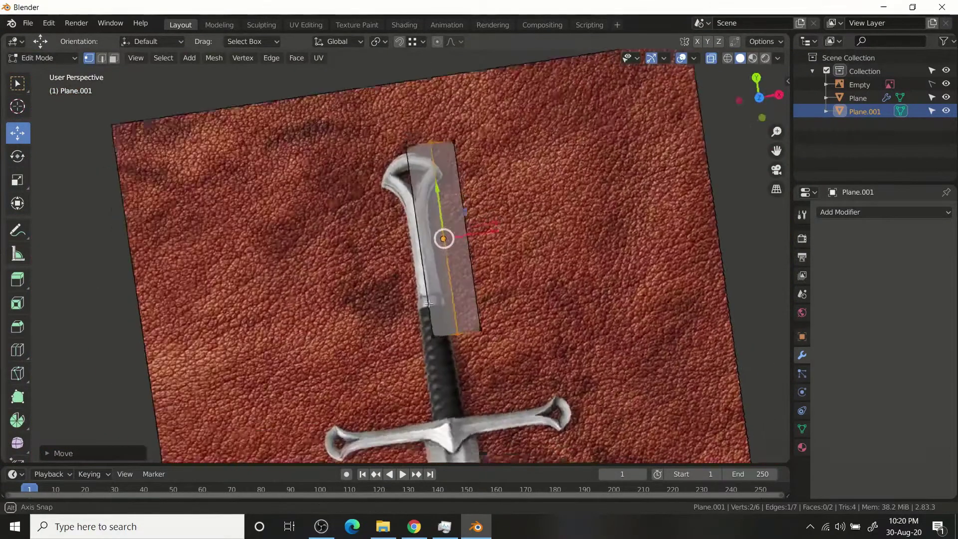
key(KP_7)
scroll(470, 183, up, 3)
click(475, 298)
scroll(424, 250, down, 3)
right_click(388, 232)
right_click(398, 215)
key(Tab)
Give the strip a Mirror modifier and a crosswise loop cut
click(836, 217)
click(686, 343)
key(Tab)
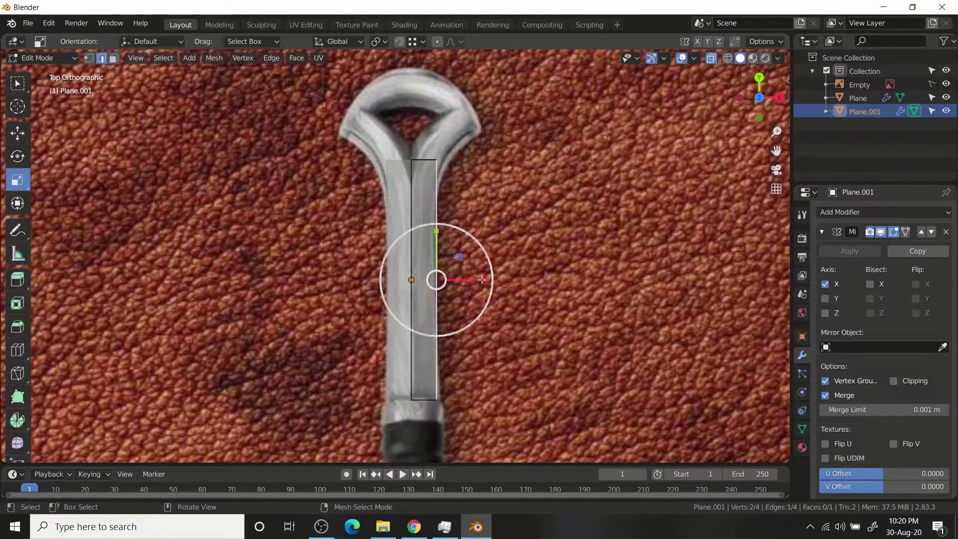
scroll(482, 279, up, 3)
key(ctrl+r)
click(421, 269)
scroll(421, 269, up, 2)
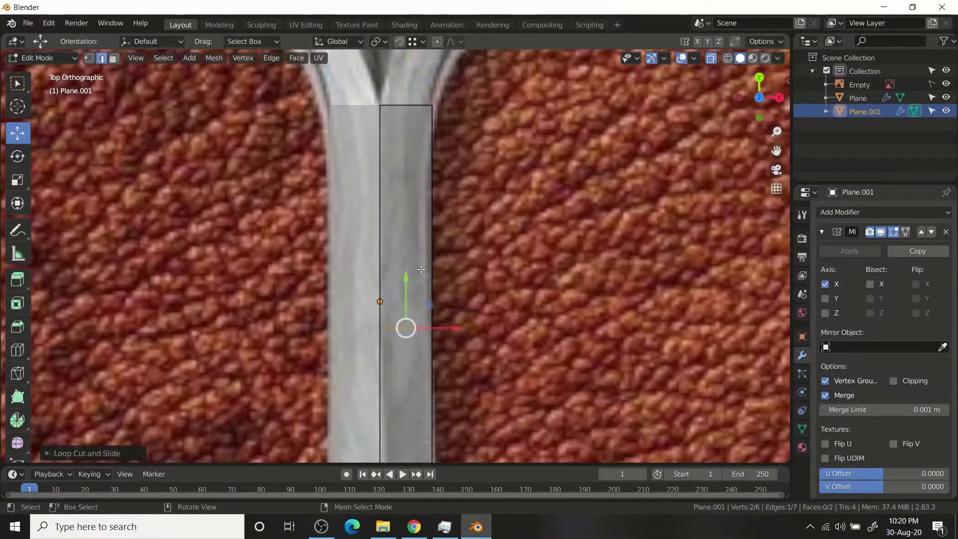
shift+scroll(450, 274, down, 5)
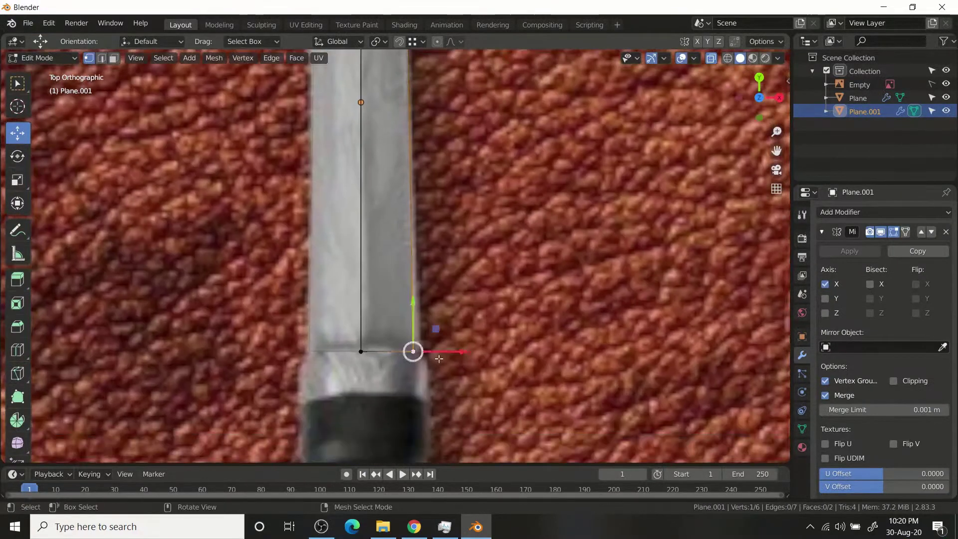
shift+click(392, 402)
shift+scroll(397, 299, up, 5)
In edge select mode, extrude the strip's top edge upward along the pommel prong
shift+scroll(397, 240, up, 2)
key(ctrl+Tab)
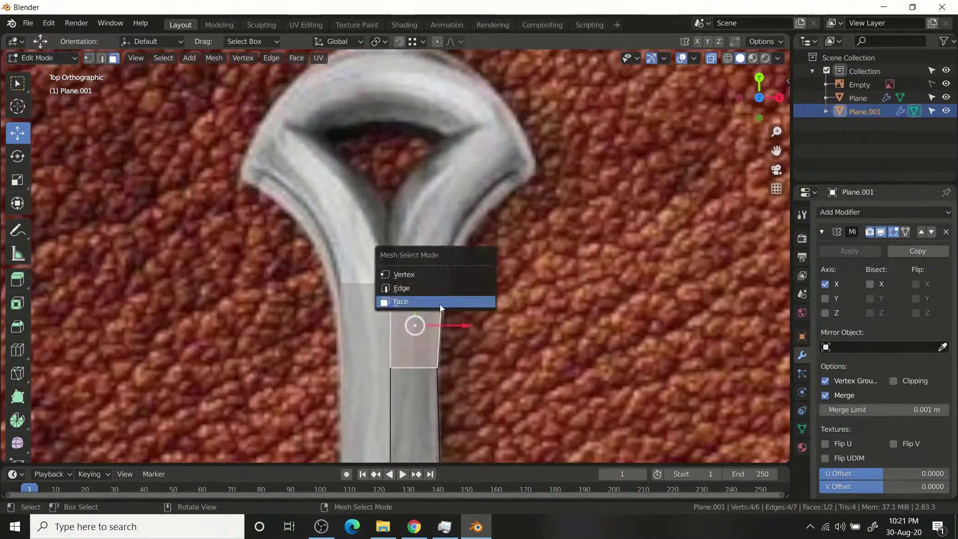
key(2)
click(429, 282)
right_click(523, 229)
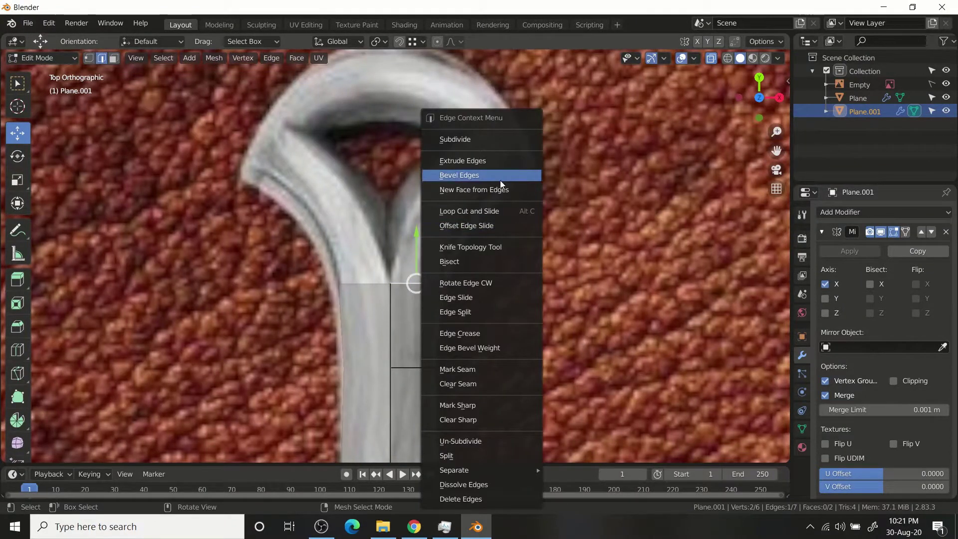
click(501, 179)
key(e)
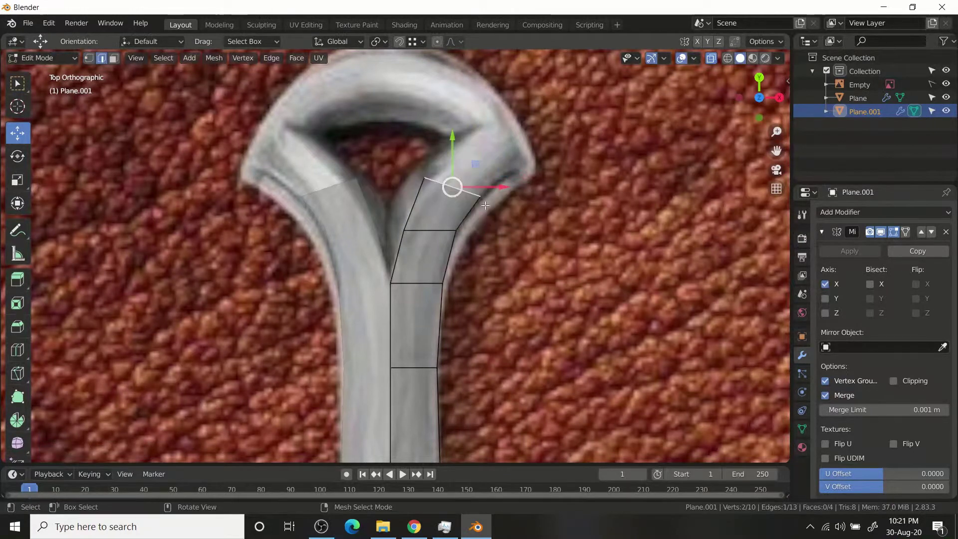
key(1)
scroll(491, 204, up, 2)
click(464, 153)
key(2)
click(483, 160)
key(e)
click(546, 121)
Nudge vertices to follow the pommel curve and keep extruding around it
scroll(484, 180, down, 3)
scroll(541, 190, up, 2)
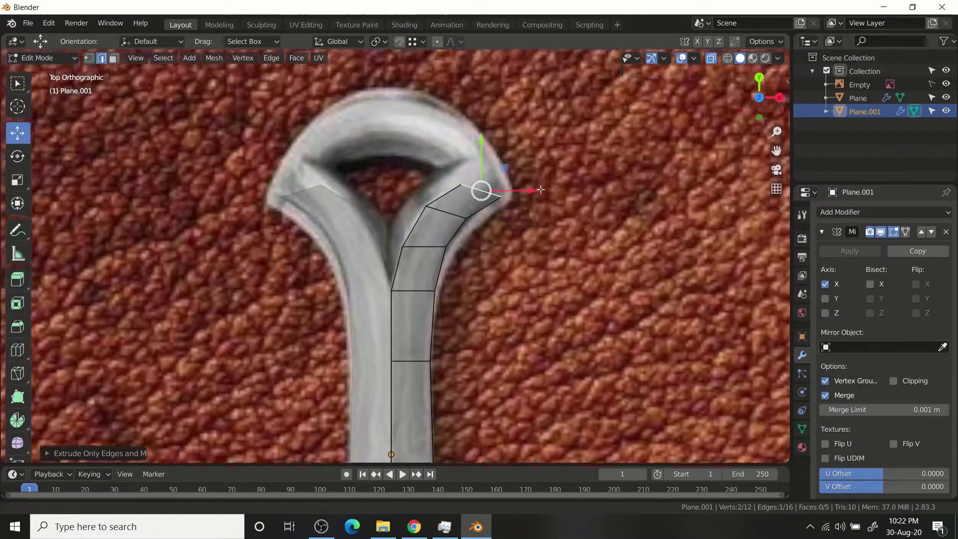
key(1)
scroll(541, 190, up, 3)
click(501, 195)
key(g)
click(571, 198)
scroll(571, 198, down, 3)
scroll(543, 201, up, 3)
key(ctrl+Tab)
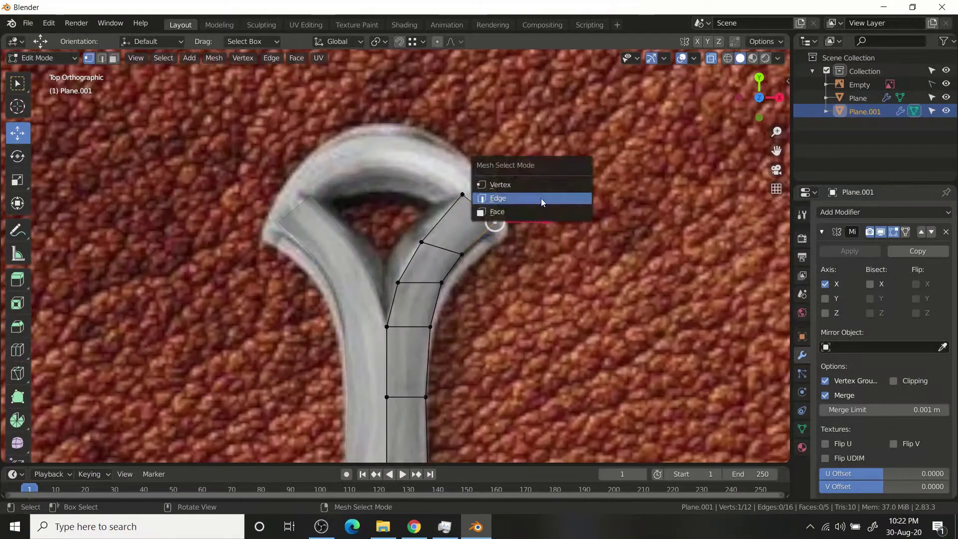
key(e)
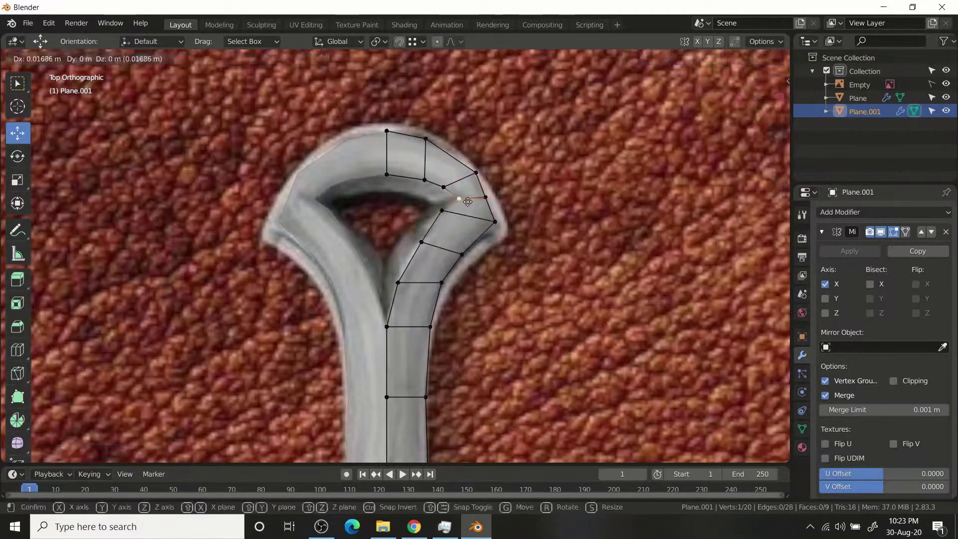
scroll(434, 181, up, 3)
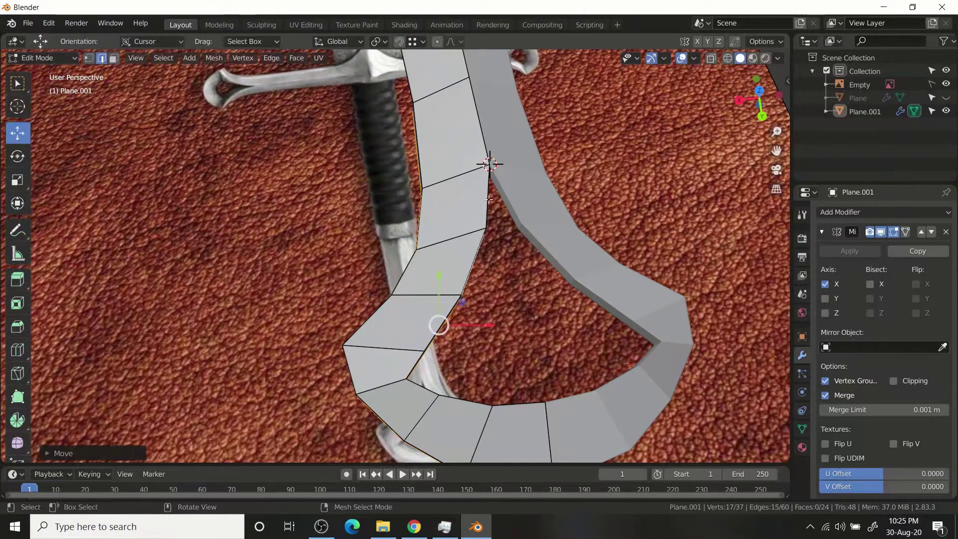
click(384, 44)
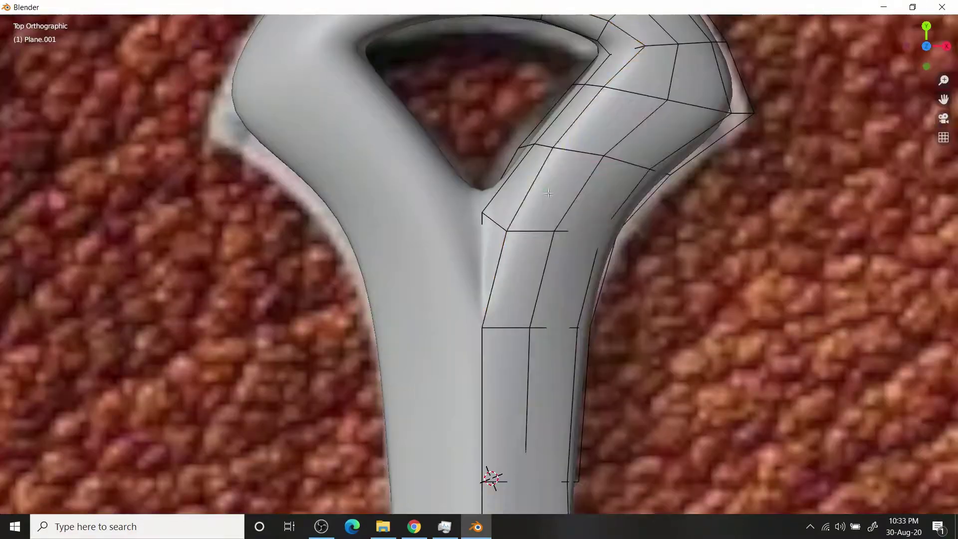
Bevel a pommel edge loop into two loops
alt+click(548, 193)
right_click(599, 319)
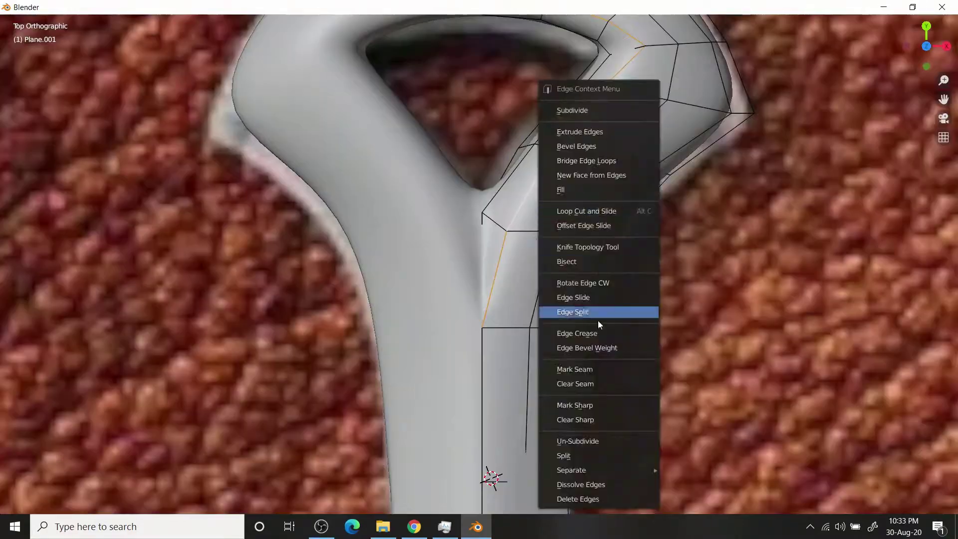
click(594, 146)
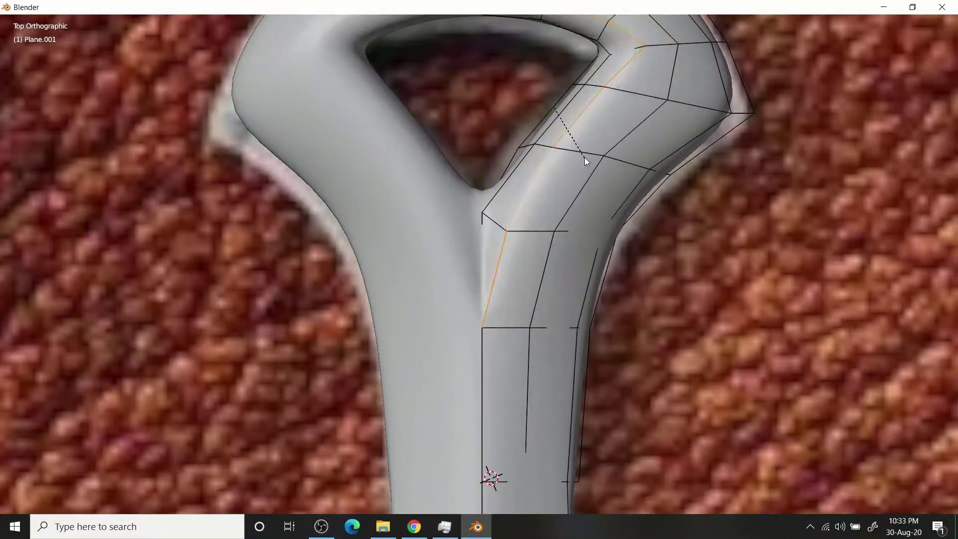
click(553, 246)
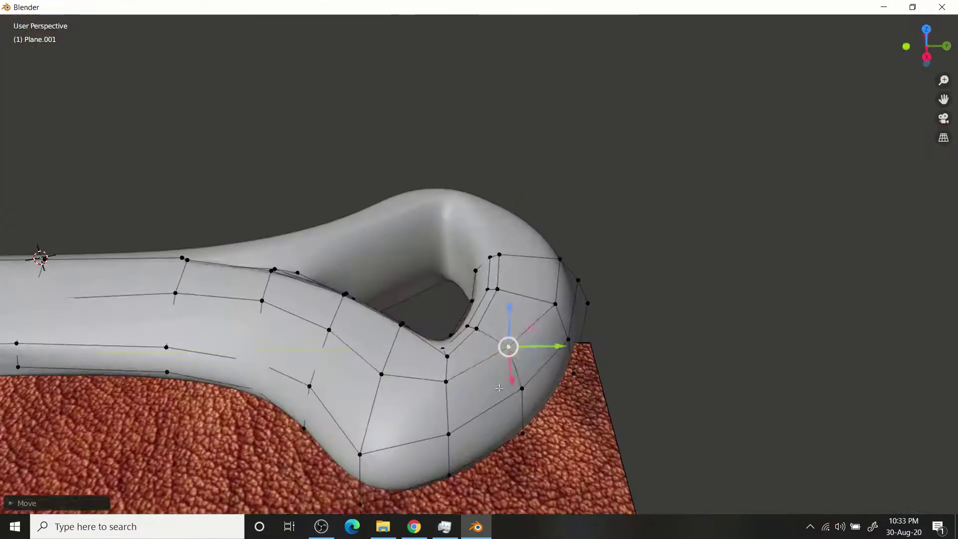
Move pommel vertices vertically and add a loop cut around the ring
middle_drag(569, 424, 646, 335)
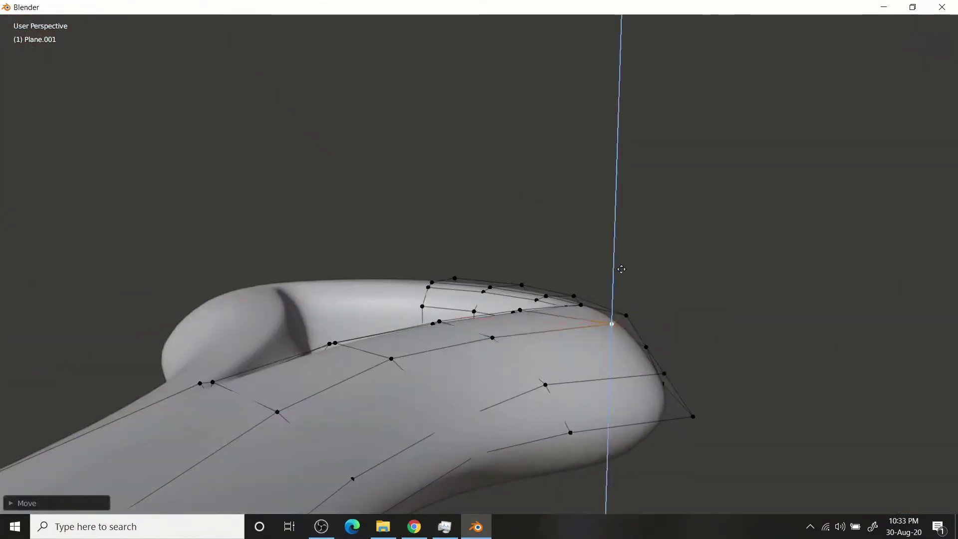
click(621, 269)
mouse_move(646, 302)
middle_down()
mouse_move(661, 442)
mouse_move(721, 504)
mouse_move(592, 239)
middle_up()
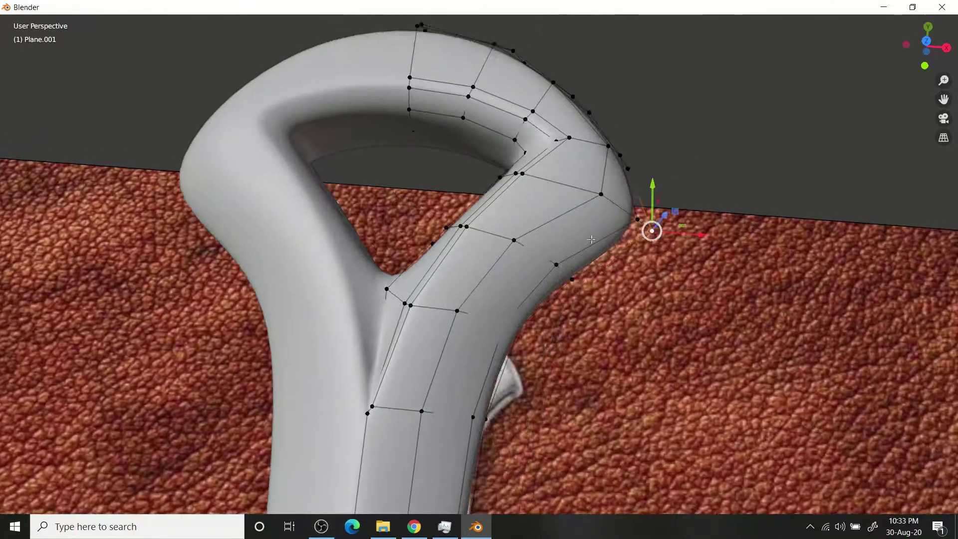
click(627, 212)
middle_drag(627, 212, 642, 235)
mouse_move(460, 216)
middle_down()
mouse_move(137, 15)
mouse_move(449, 200)
mouse_move(588, 111)
mouse_move(488, 315)
mouse_move(472, 298)
mouse_move(560, 289)
mouse_move(554, 268)
mouse_move(663, 183)
middle_up()
Switch to edge selection and make constrained moves on the handle edges
key(ctrl+Tab)
click(471, 298)
right_click(554, 268)
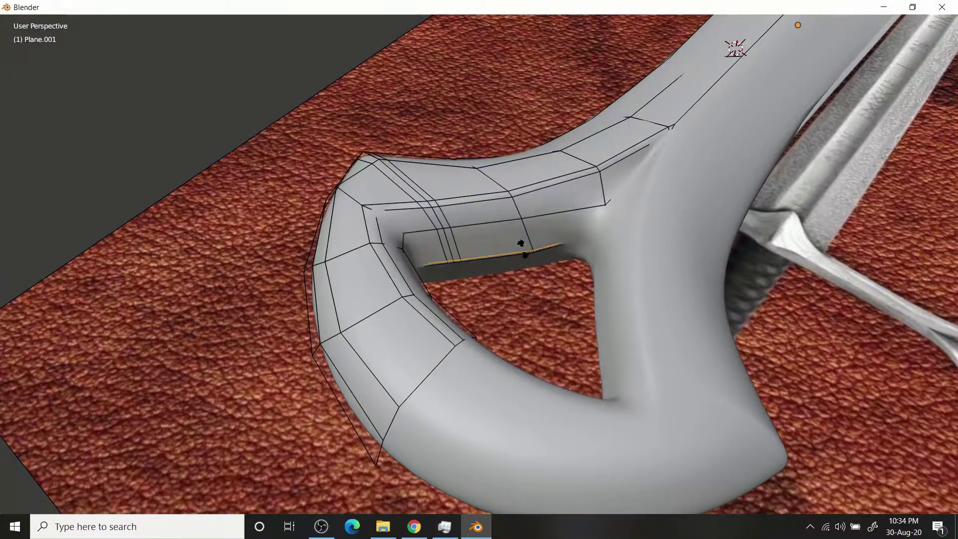
mouse_move(584, 254)
middle_down()
mouse_move(465, 331)
mouse_move(499, 314)
middle_up()
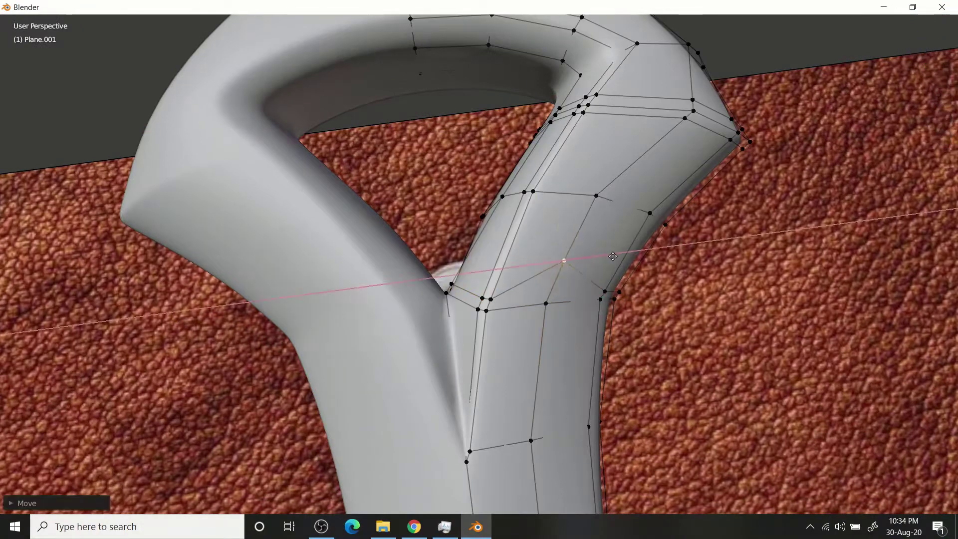
click(613, 256)
middle_drag(613, 256, 501, 283)
click(558, 318)
middle_drag(558, 318, 541, 285)
Delete the selected pommel elements and return to Object Mode
key(ctrl+Tab)
key(x)
click(564, 354)
key(Tab)
mouse_move(609, 243)
middle_down()
mouse_move(615, 199)
mouse_move(439, 396)
mouse_move(463, 316)
mouse_move(586, 362)
middle_up()
In zoomed top view, slide a box-selected pommel-head vertex along X
key(KP_7)
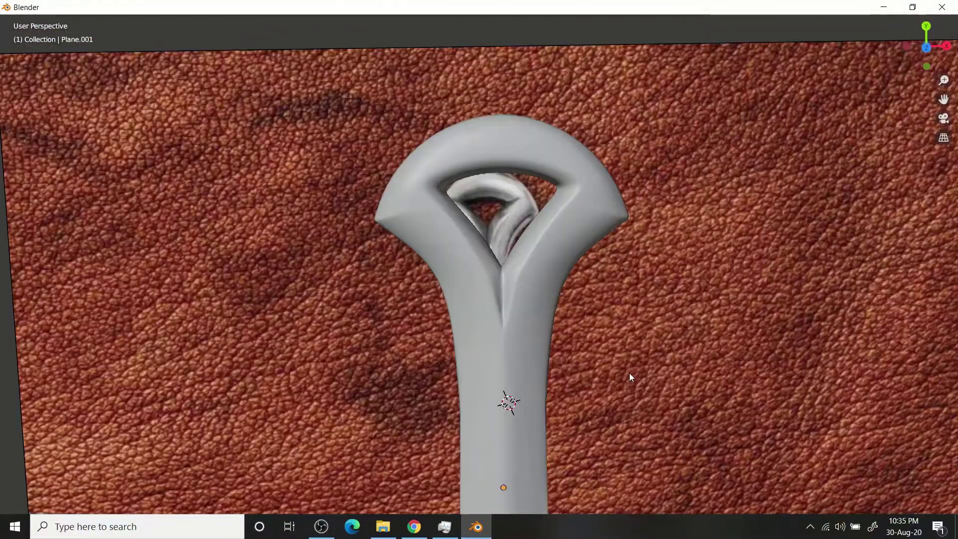
scroll(630, 373, up, 3)
scroll(619, 283, up, 3)
scroll(614, 288, up, 2)
drag(496, 268, 561, 299)
key(g)
key(x)
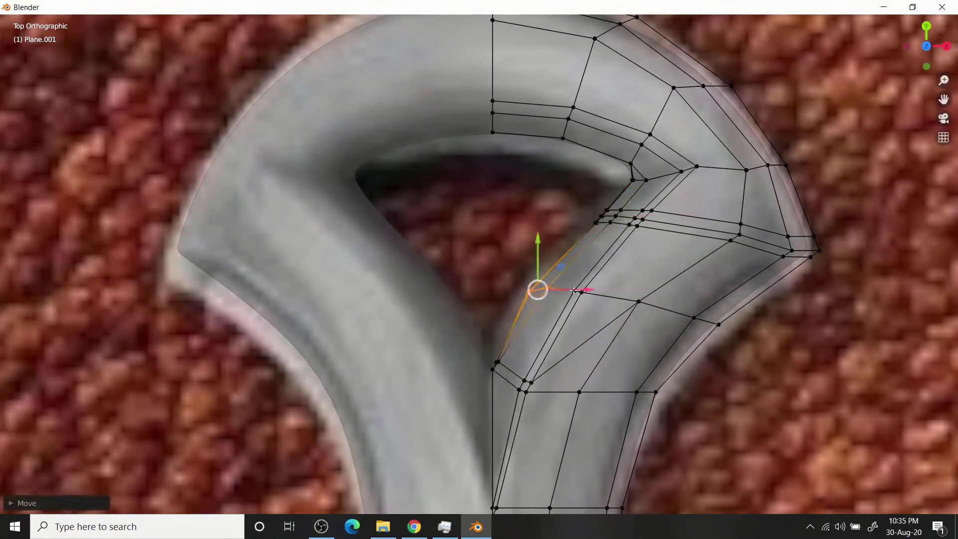
Select the hook's top vertices and move them onto the reference outline
alt+click(472, 117)
shift+middle_drag(472, 118, 433, 130)
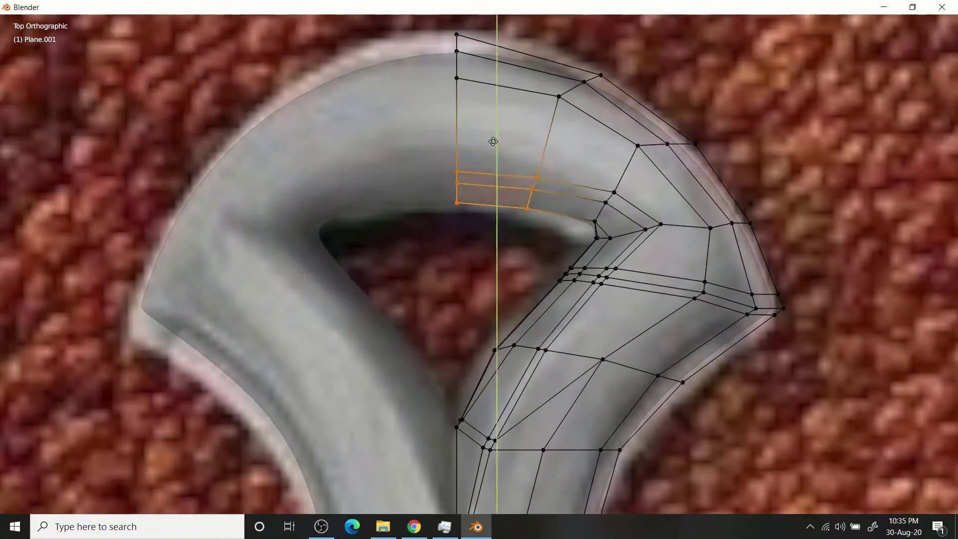
scroll(624, 192, down, 5)
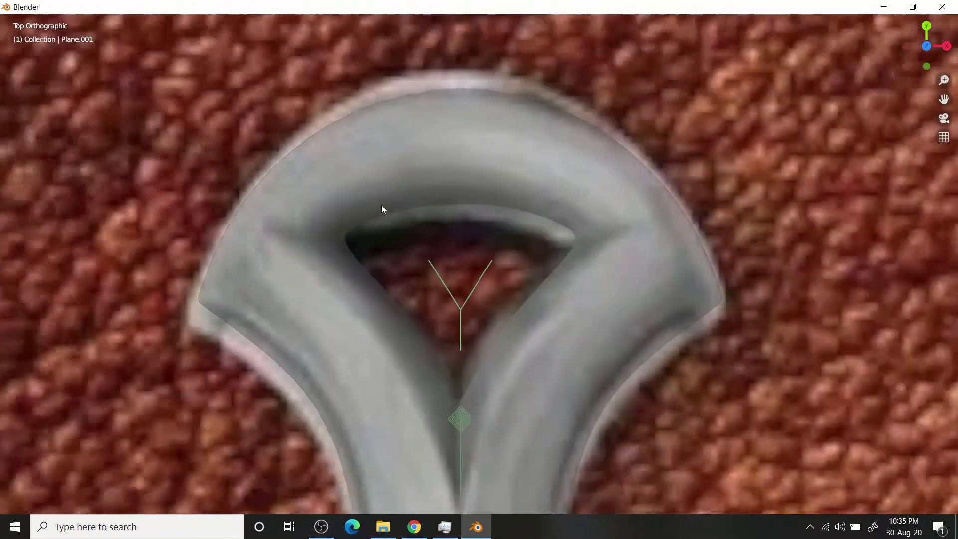
scroll(381, 205, up, 4)
drag(424, 99, 544, 156)
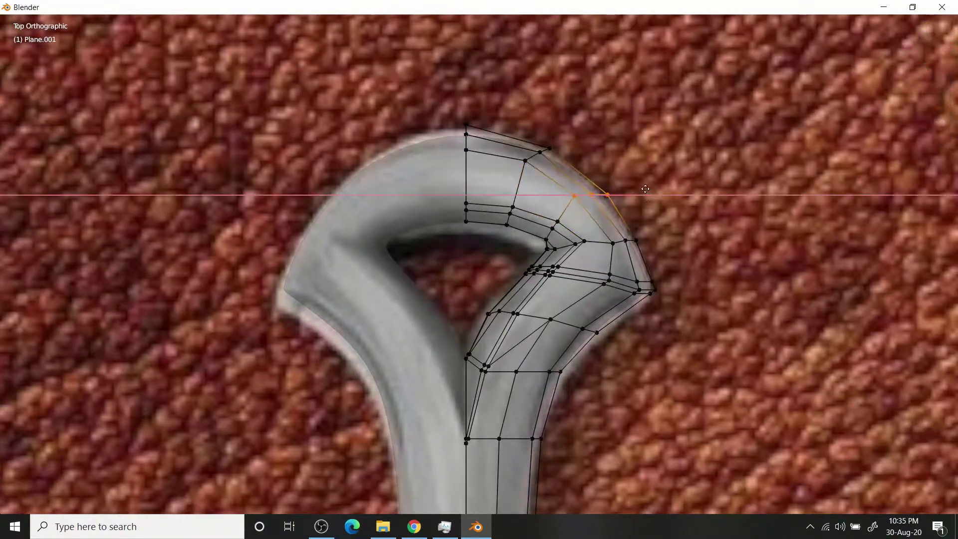
click(645, 189)
Slide the hook's inner-curve vertices left along X, using X-ray to match the outline
scroll(592, 194, up, 2)
key(g)
key(x)
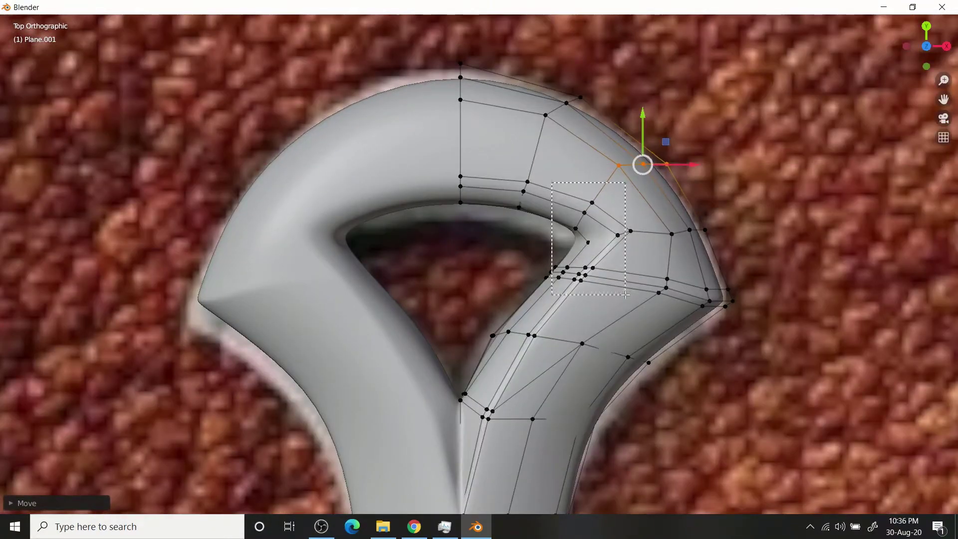
drag(626, 295, 626, 295)
key(alt+z)
click(619, 245)
key(alt+z)
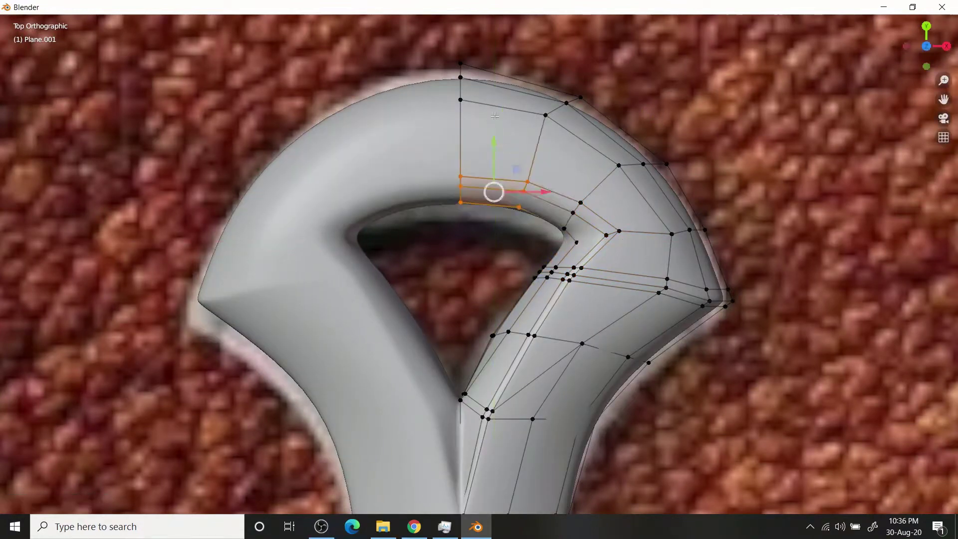
Align the inner top hook vertices to the outline under X-ray, then leave Edit Mode
key(alt+z)
drag(430, 141, 535, 227)
click(495, 159)
scroll(494, 158, down, 3)
scroll(499, 339, down, 4)
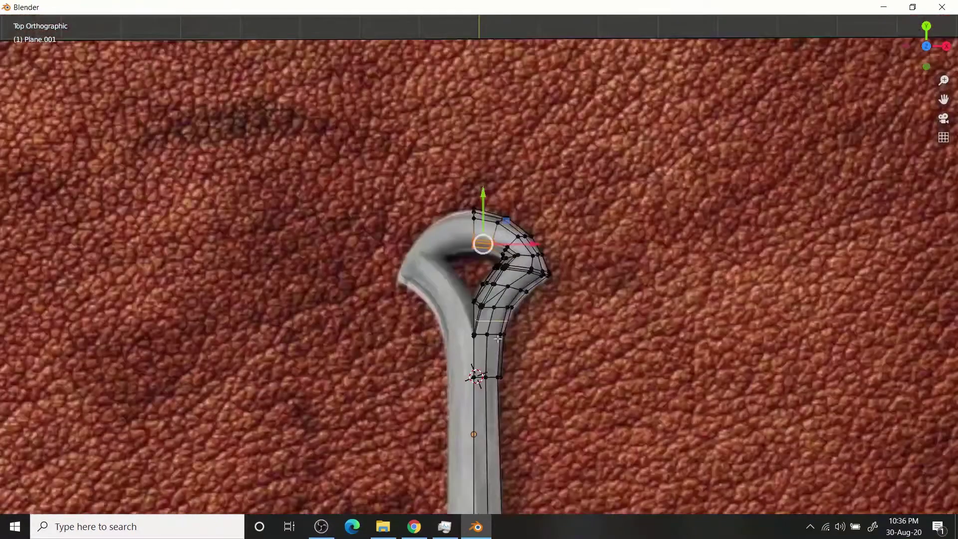
key(Tab)
mouse_move(538, 333)
middle_down()
mouse_move(746, 230)
mouse_move(782, 106)
middle_up()
key(ctrl+alt+space)
scroll(552, 340, up, 5)
Inspect the hook's transform and view settings in the N sidebar
middle_drag(553, 340, 789, 89)
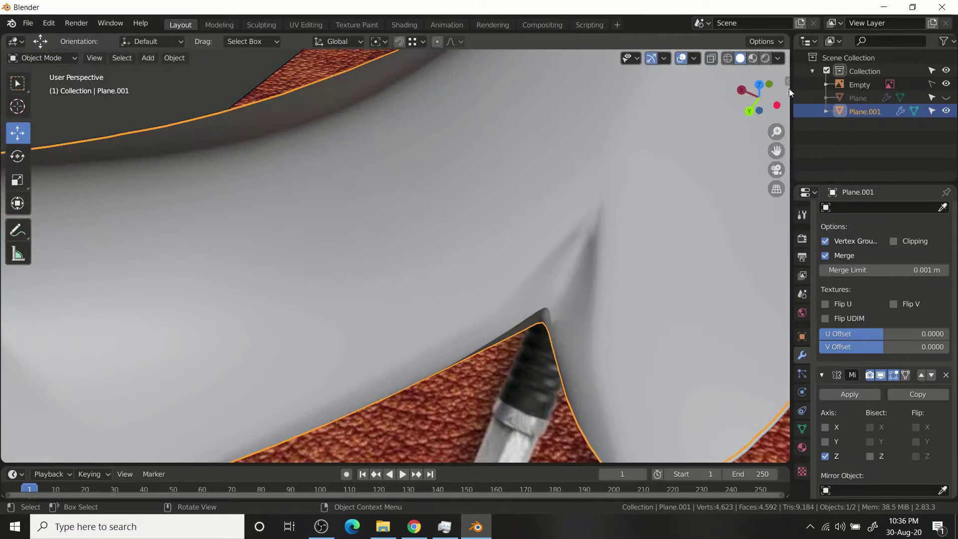
click(788, 82)
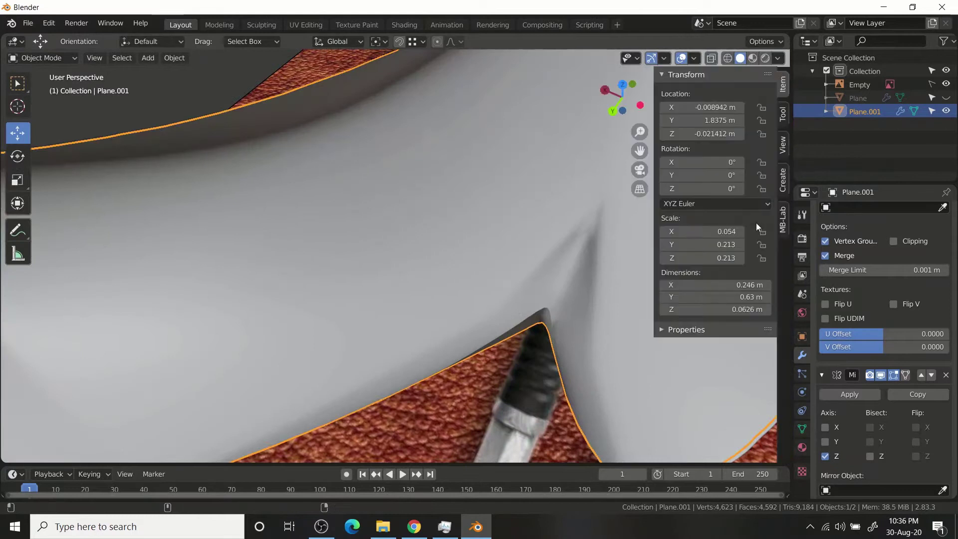
click(784, 146)
scroll(562, 253, up, 2)
click(783, 85)
key(n)
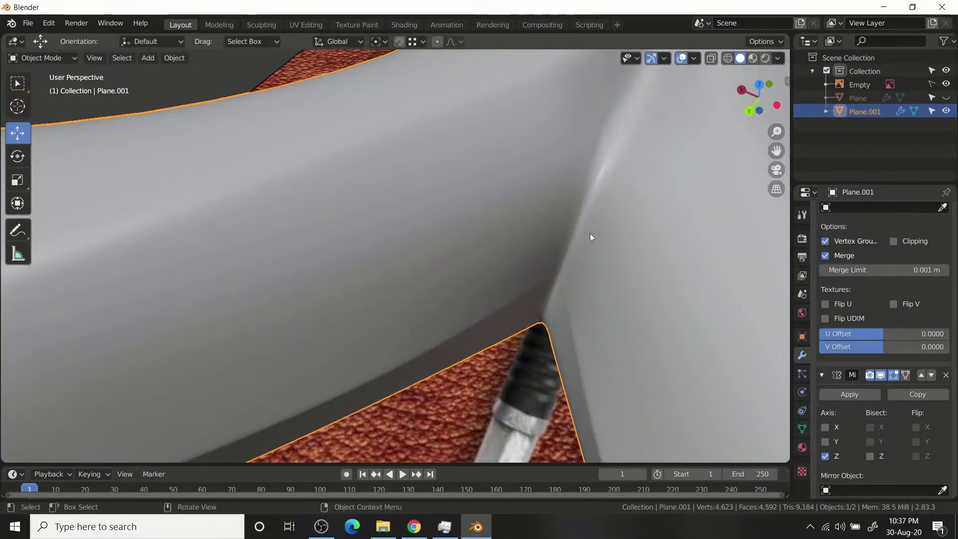
Nudge the hook junction edge slightly sideways in Edit Mode
key(Tab)
middle_drag(556, 306, 537, 253)
drag(499, 245, 479, 249)
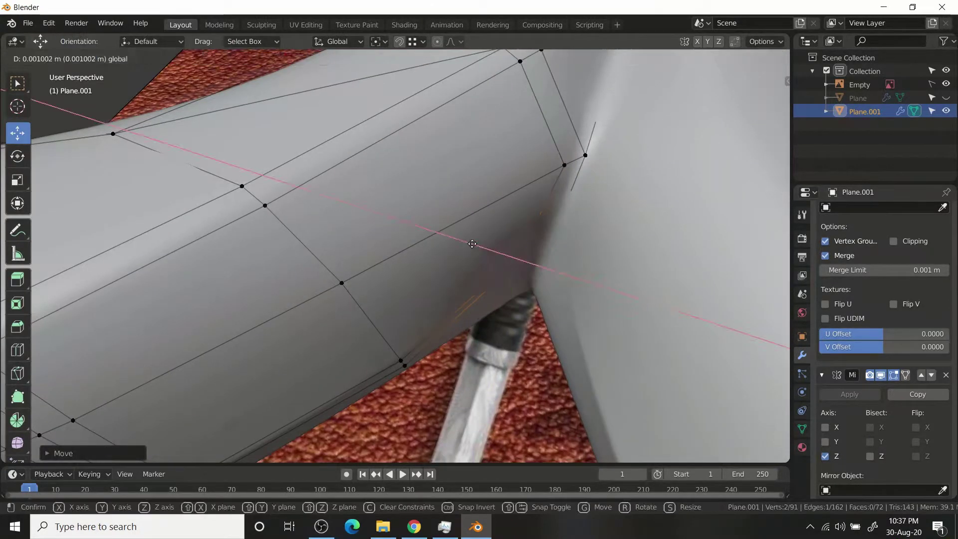
click(472, 244)
scroll(472, 243, down, 5)
scroll(487, 277, up, 2)
right_click(502, 259)
key(Escape)
key(x)
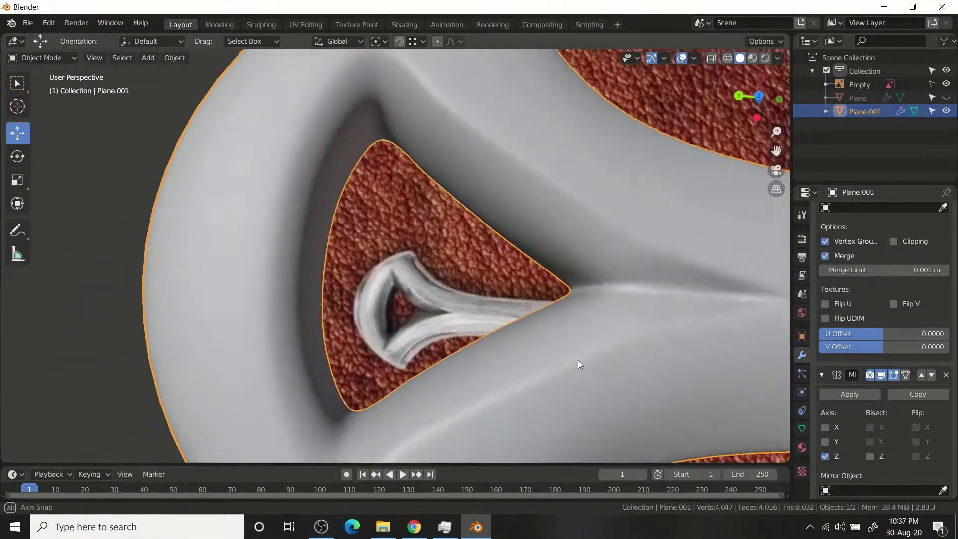
Switch to vertex selection and inspect the edited hook mesh
mouse_move(578, 360)
middle_down()
mouse_move(553, 289)
mouse_move(502, 199)
middle_up()
key(Tab)
key(ctrl+Tab)
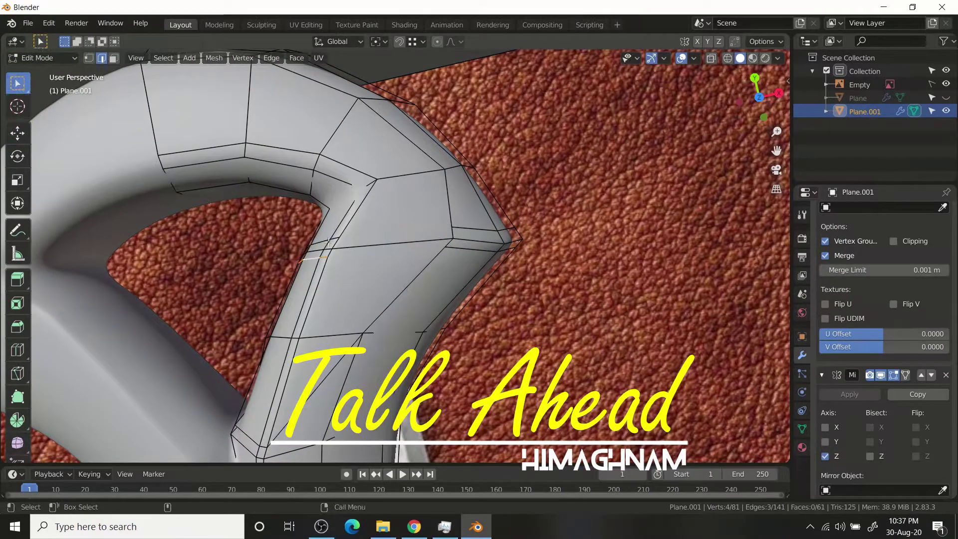
key(ctrl+Tab)
click(444, 216)
mouse_move(395, 318)
middle_down()
mouse_move(372, 244)
mouse_move(593, 128)
mouse_move(322, 305)
mouse_move(428, 314)
middle_up()
key(Tab)
Check the hook shape in Object Mode, then re-enter Edit Mode with edge selection
key(ctrl+Tab)
click(524, 315)
mouse_move(524, 315)
middle_down()
mouse_move(348, 313)
mouse_move(418, 255)
middle_up()
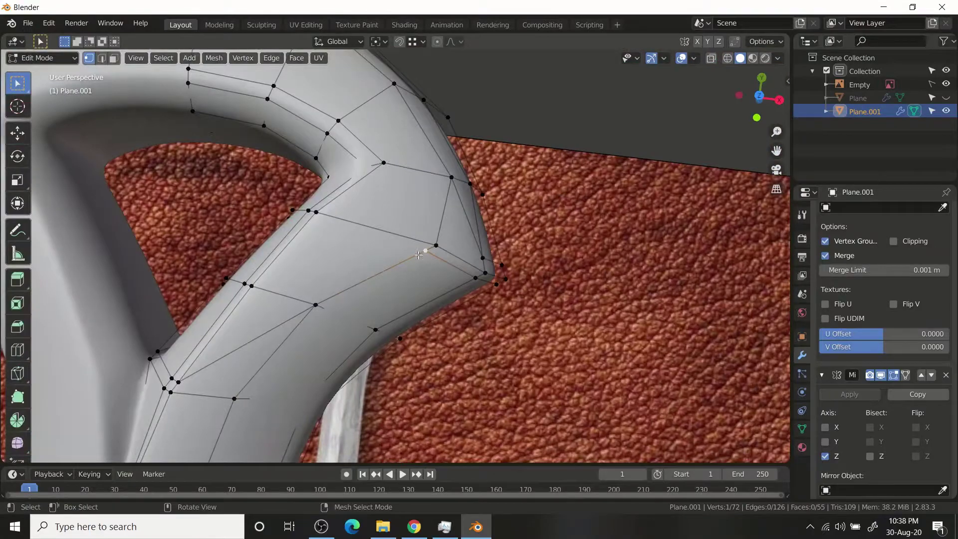
key(Tab)
mouse_move(258, 290)
middle_down()
mouse_move(217, 283)
mouse_move(513, 347)
mouse_move(436, 298)
mouse_move(313, 176)
mouse_move(256, 281)
middle_up()
key(Tab)
key(ctrl+Tab)
click(320, 194)
mouse_move(319, 194)
middle_down()
mouse_move(102, 362)
mouse_move(413, 312)
mouse_move(430, 229)
middle_up()
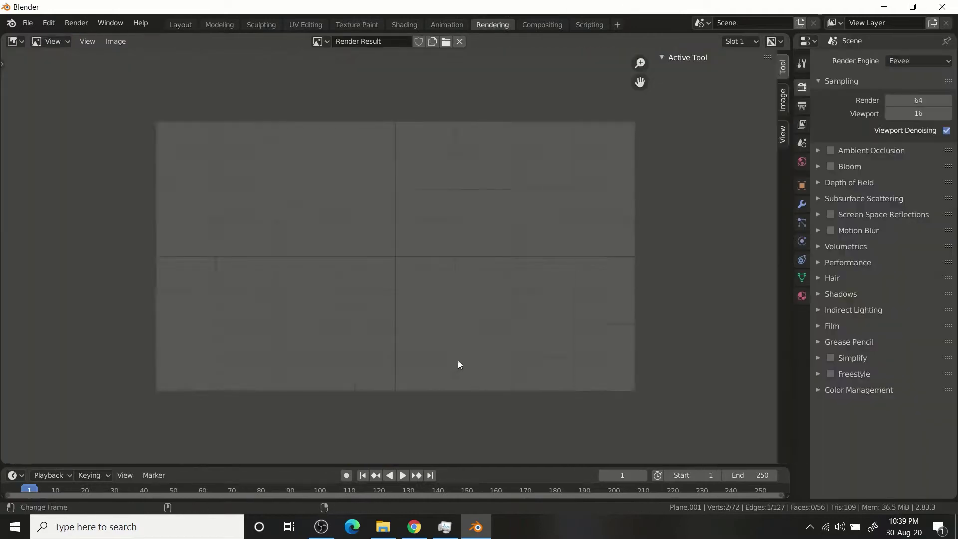
Dissolve the selected stem edges after abandoning a loop cut
key(KP_Decimal)
key(ctrl+r)
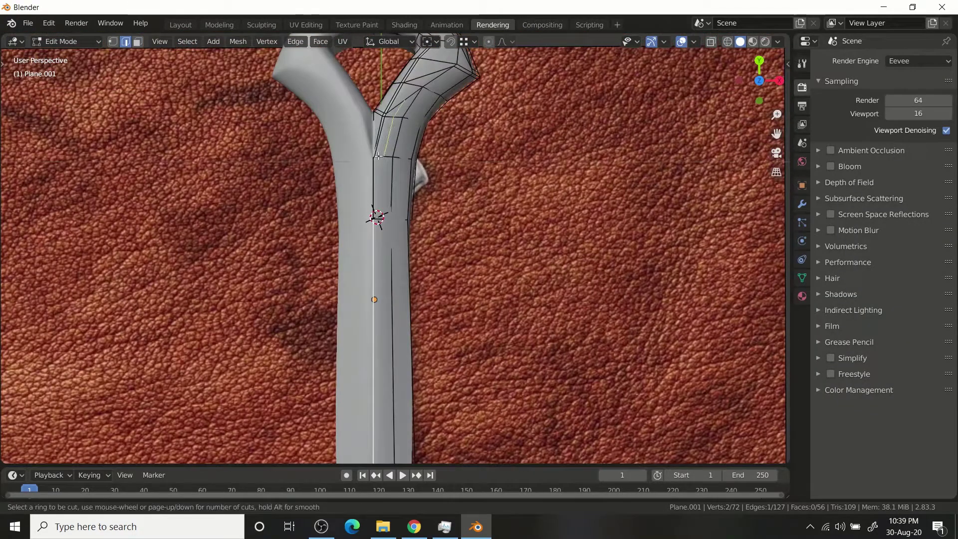
mouse_move(357, 174)
middle_down()
mouse_move(449, 338)
mouse_move(424, 317)
middle_up()
key(Escape)
key(x)
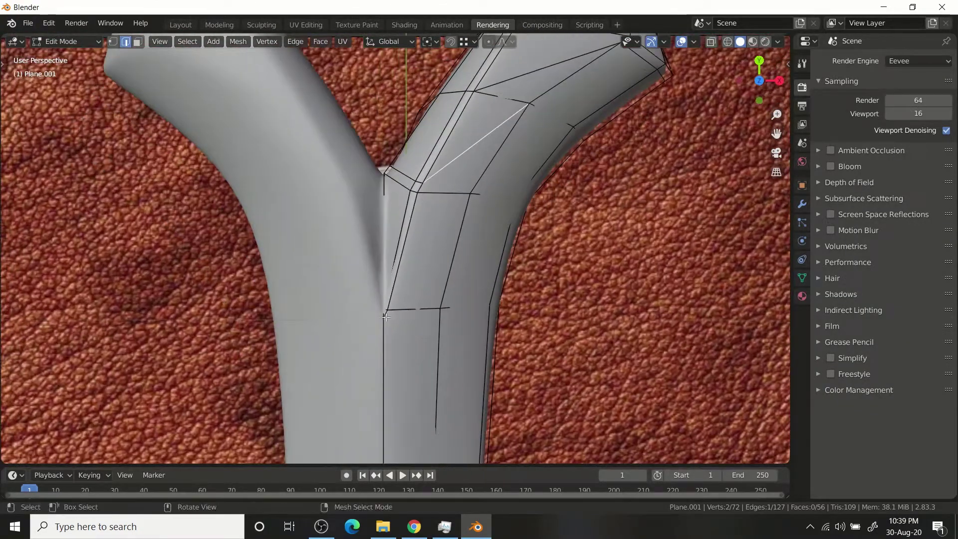
click(449, 337)
Slide an edge along the stem with X-ray on to shape the taper
key(alt+z)
key(g)
key(g)
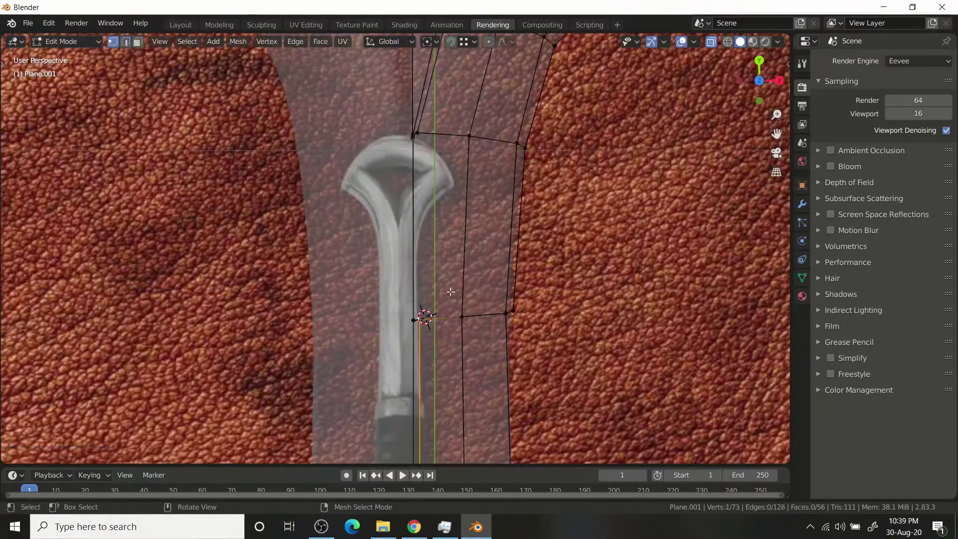
click(451, 291)
key(ctrl+Tab)
click(349, 236)
key(alt+z)
key(ctrl+Tab)
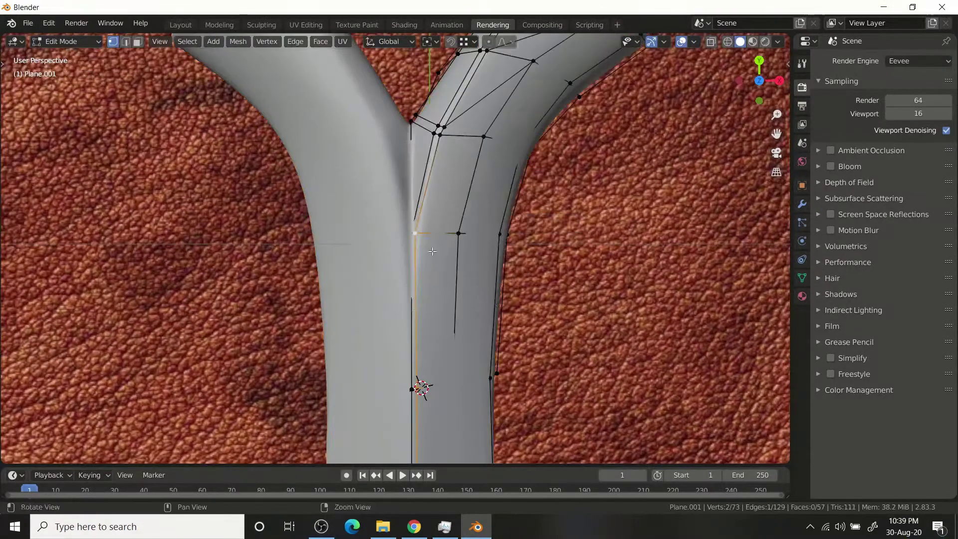
key(alt+z)
Select and move a single stem vertex, checking the shape in Object Mode
middle_drag(440, 212, 350, 190)
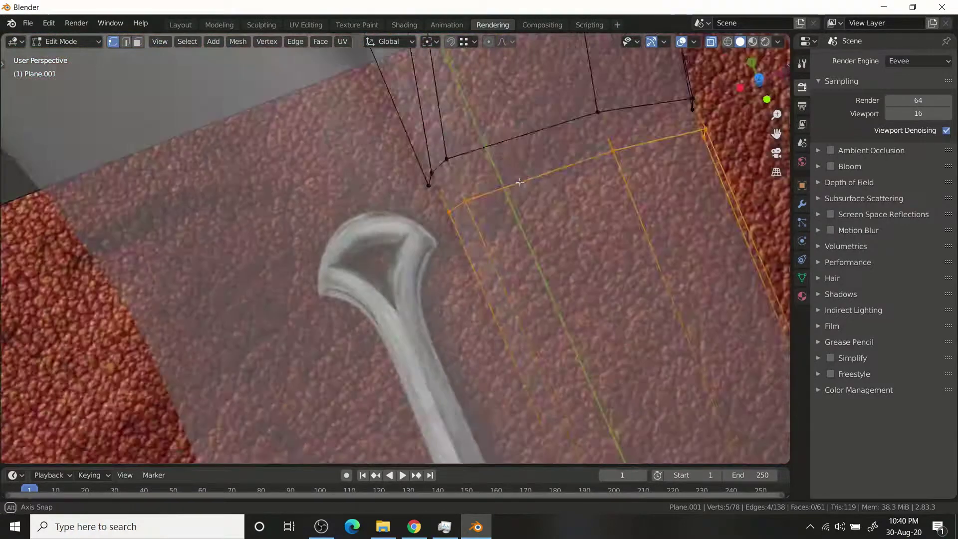
click(379, 207)
key(g)
right_click(388, 187)
middle_drag(504, 376, 440, 198)
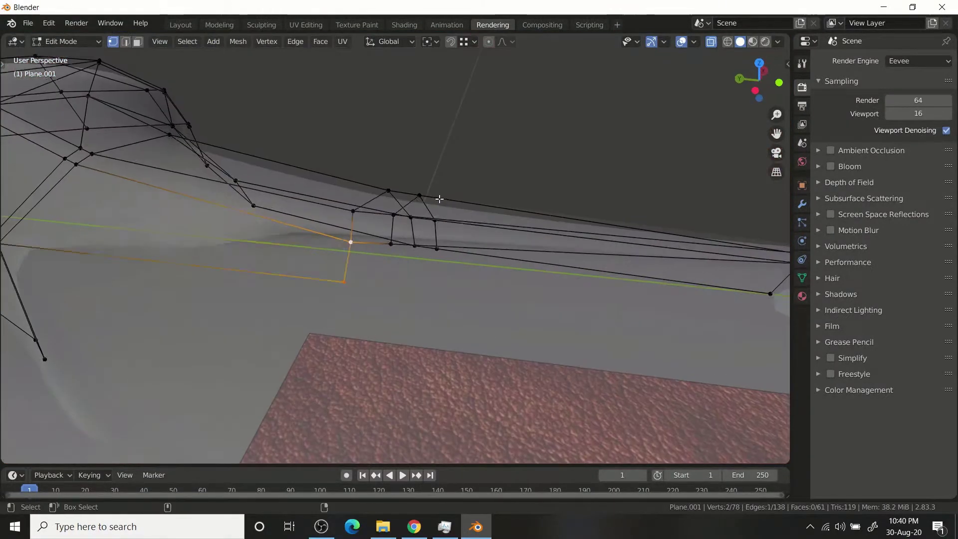
key(Tab)
mouse_move(452, 244)
middle_down()
mouse_move(421, 263)
mouse_move(439, 294)
mouse_move(405, 231)
middle_up()
key(Tab)
key(alt+z)
Move the stem vertices into place and return to Object Mode in top view
click(474, 271)
mouse_move(474, 271)
middle_down()
mouse_move(449, 299)
mouse_move(444, 398)
mouse_move(444, 381)
mouse_move(524, 395)
mouse_move(363, 164)
middle_up()
shift+click(364, 163)
mouse_move(283, 250)
middle_down()
mouse_move(449, 269)
mouse_move(412, 392)
mouse_move(571, 400)
middle_up()
key(Tab)
scroll(459, 271, down, 3)
key(KP_7)
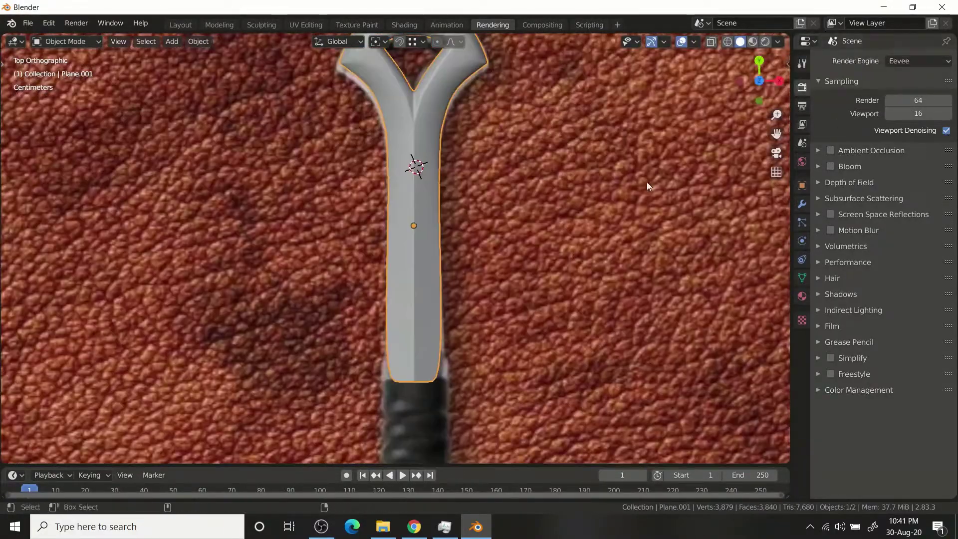
Return to the Layout workspace and orbit to a perspective view of the crossguard
click(181, 25)
key(KP_7)
scroll(507, 232, up, 5)
scroll(507, 232, down, 5)
scroll(440, 232, up, 5)
middle_drag(439, 232, 397, 301)
scroll(610, 277, up, 5)
In Edit Mode with edge selection, extrude the crossguard's end edge along Z
key(Tab)
key(ctrl+Tab)
click(610, 277)
middle_drag(610, 277, 574, 300)
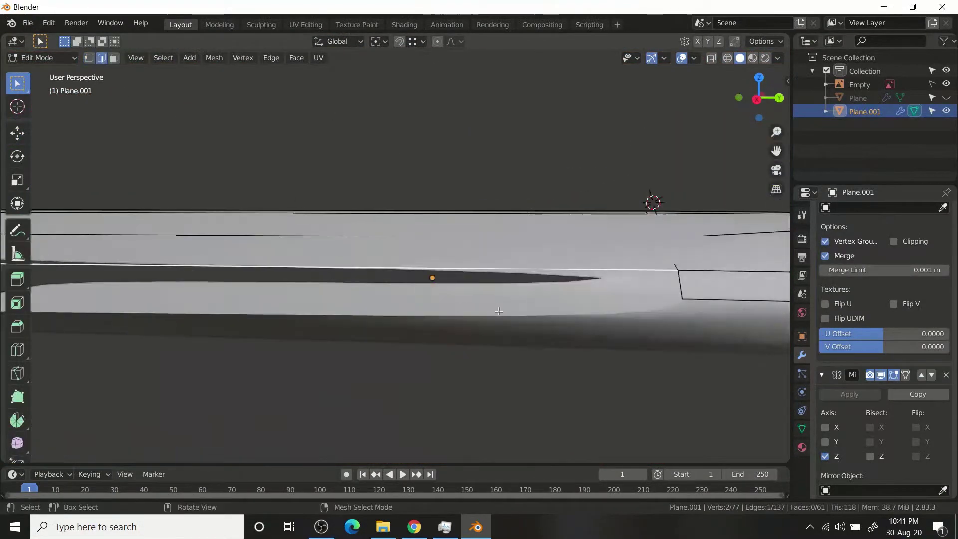
key(alt+e)
key(z)
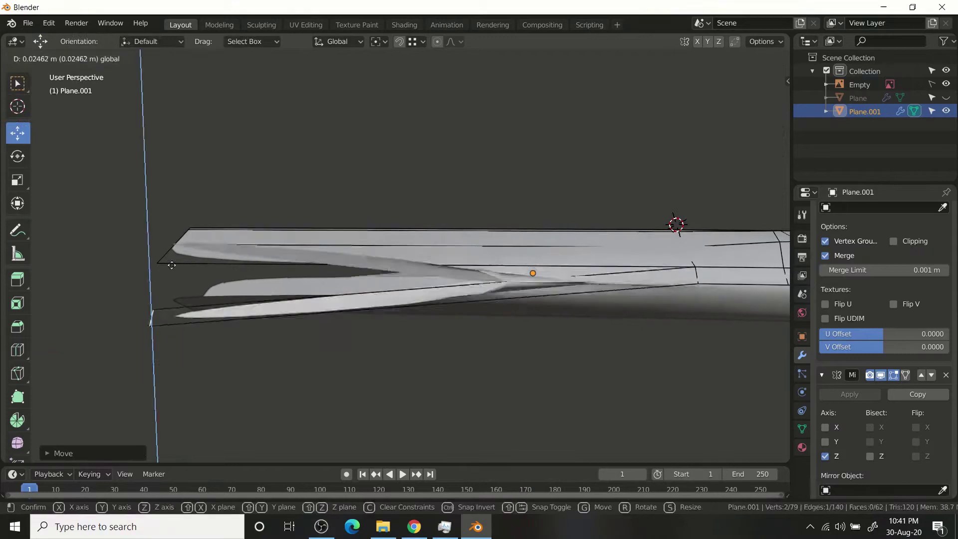
click(216, 267)
With X-ray on, merge the two crossguard tip vertices into one
middle_drag(216, 267, 322, 281)
middle_drag(327, 322, 475, 334)
key(ctrl+Tab)
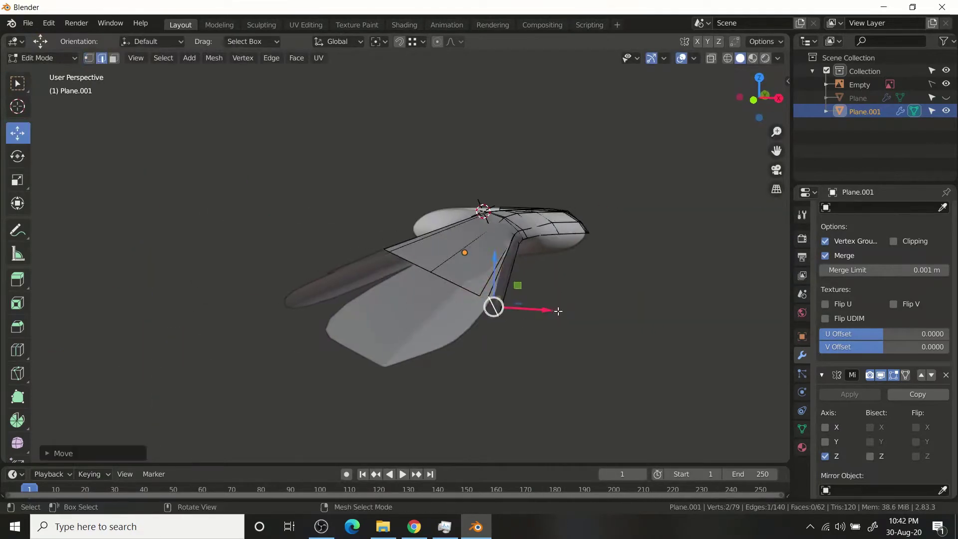
key(1)
middle_drag(558, 311, 193, 317)
key(alt+z)
drag(129, 300, 173, 325)
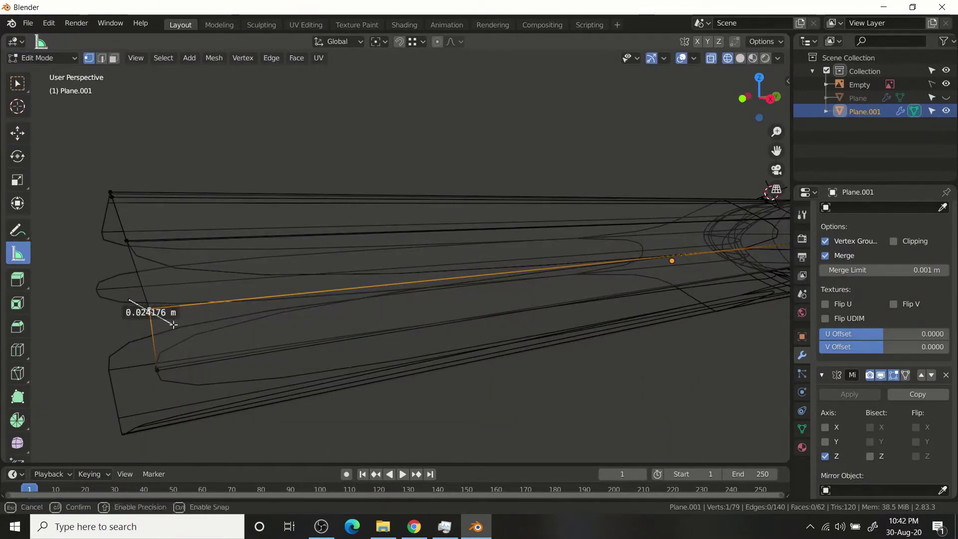
key(m)
middle_drag(198, 343, 274, 302)
click(352, 441)
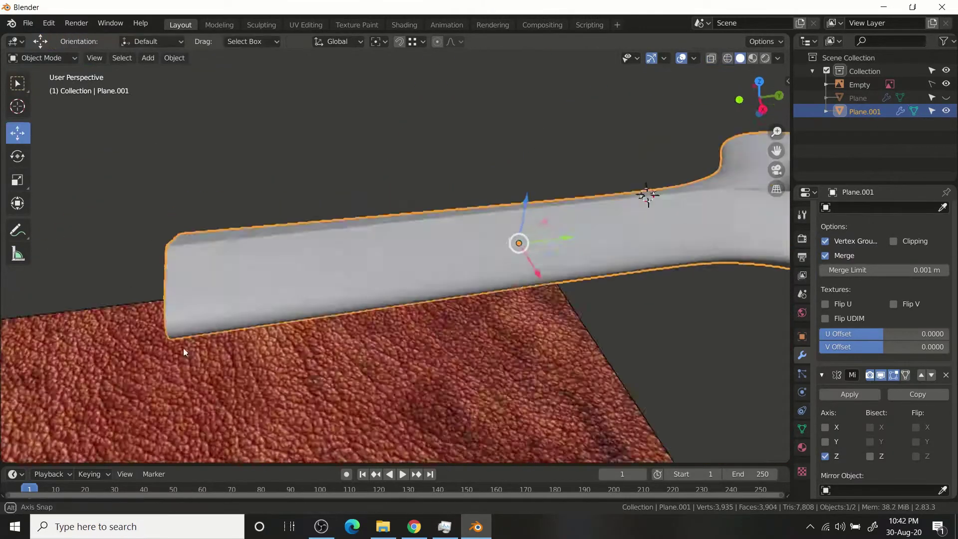
Select an edge on the merged tip and switch to the Move tool
middle_drag(514, 239, 538, 221)
scroll(538, 221, down, 3)
key(ctrl+Tab)
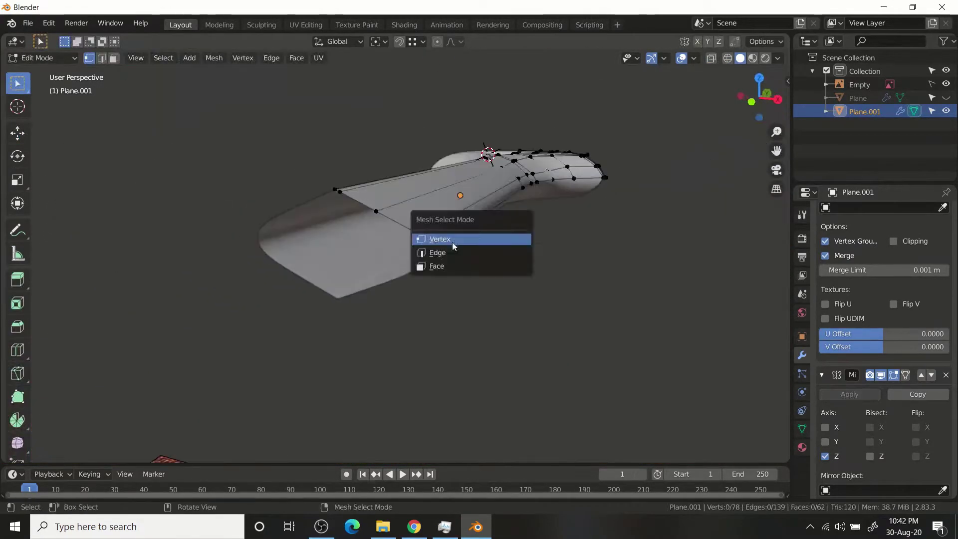
click(449, 254)
click(489, 209)
key(ctrl+Tab)
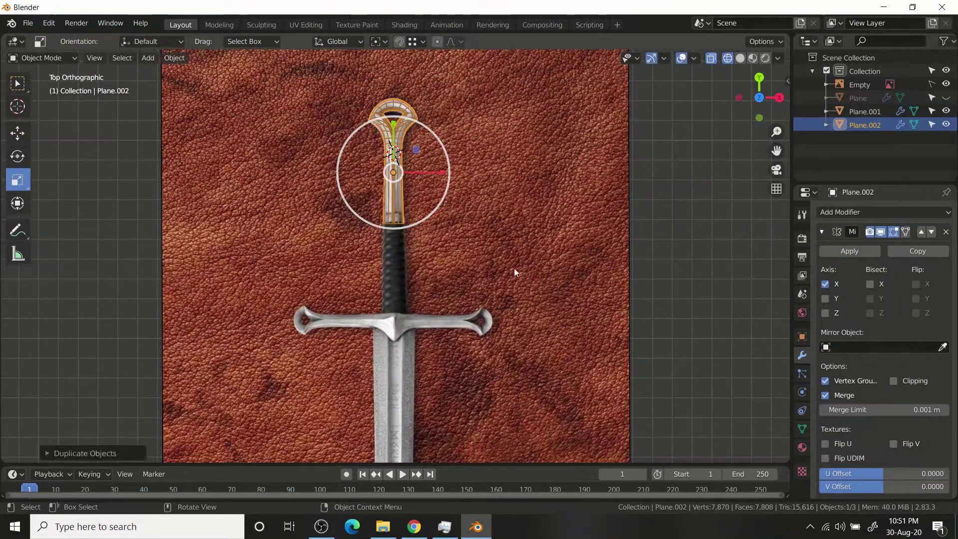
Move the duplicate along the sword's length and rotate it sideways
drag(398, 125, 405, 228)
click(403, 286)
key(r)
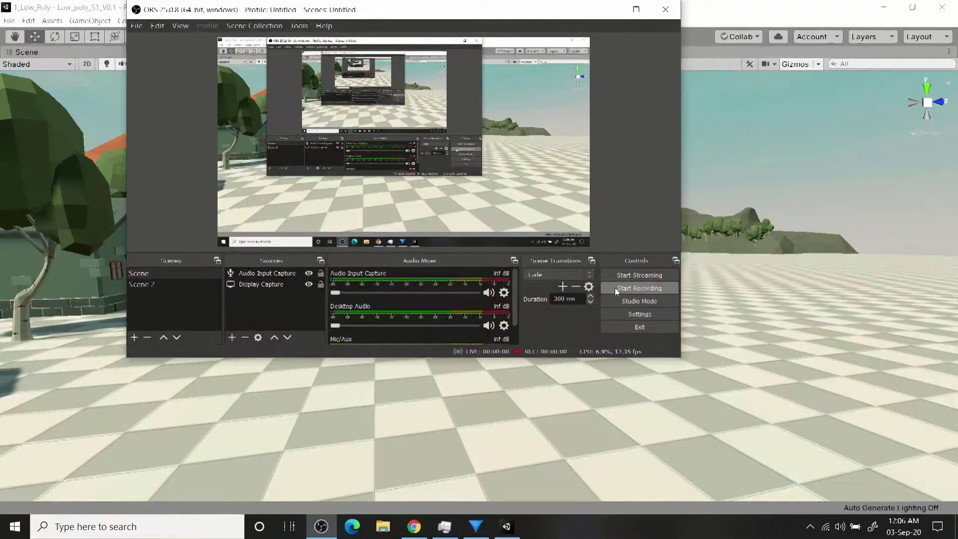
click(605, 15)
mouse_move(573, 209)
right_down()
mouse_move(616, 223)
mouse_move(751, 207)
right_up()
click(321, 526)
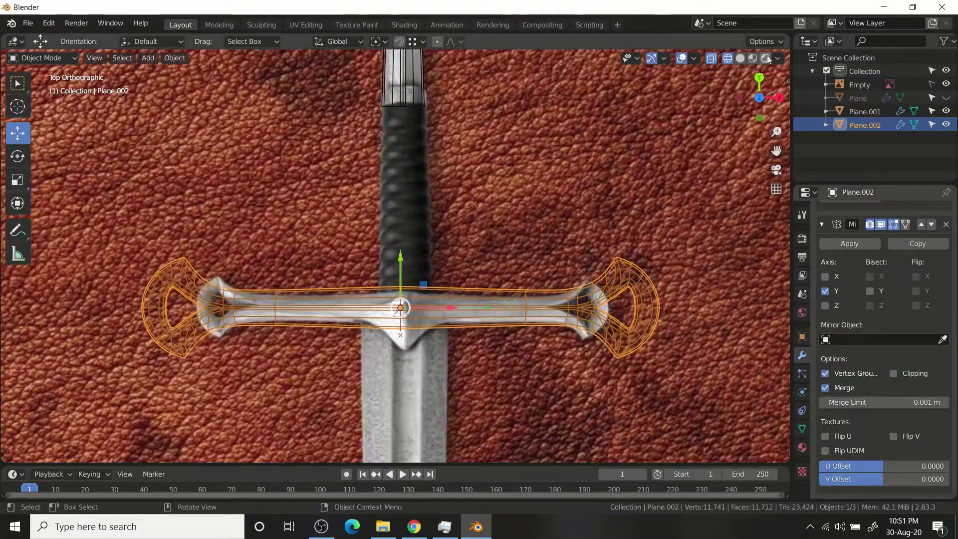
scroll(492, 327, up, 5)
scroll(540, 293, down, 5)
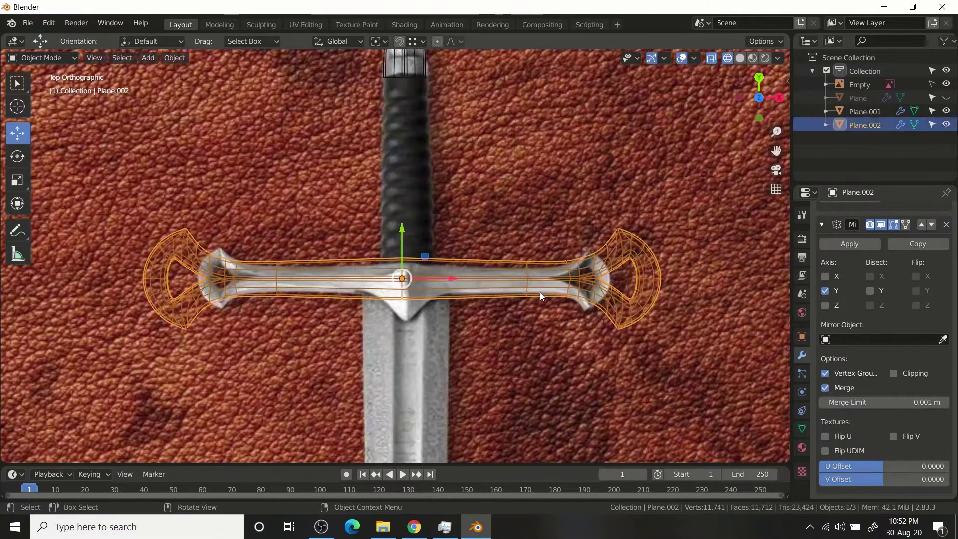
Shrink the crossguard copy to about 0.78 scale
drag(403, 279, 413, 287)
click(413, 286)
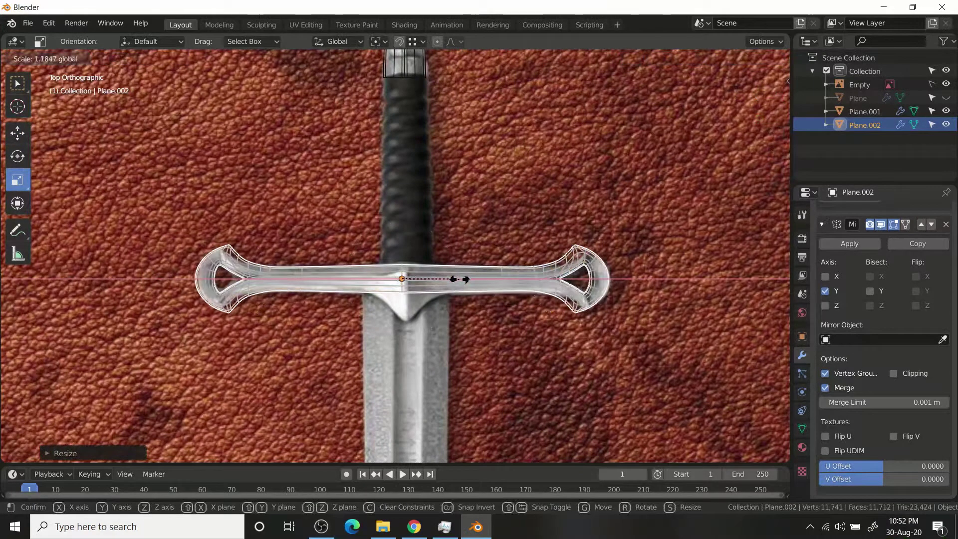
scroll(456, 299, up, 4)
scroll(457, 302, down, 3)
scroll(525, 310, up, 3)
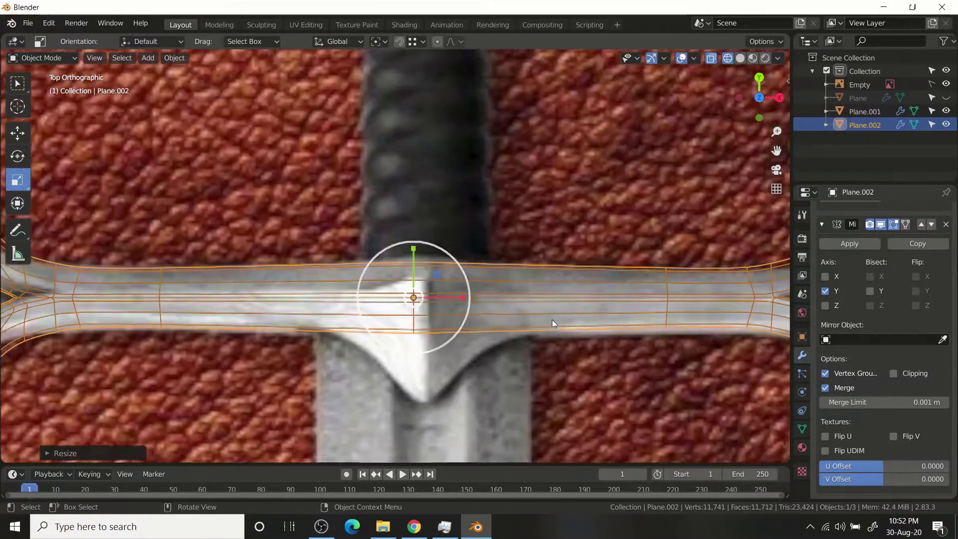
Add a loop cut across the crossguard near its centre in Edit Mode
key(ctrl+Tab)
click(447, 302)
key(Tab)
key(ctrl+Tab)
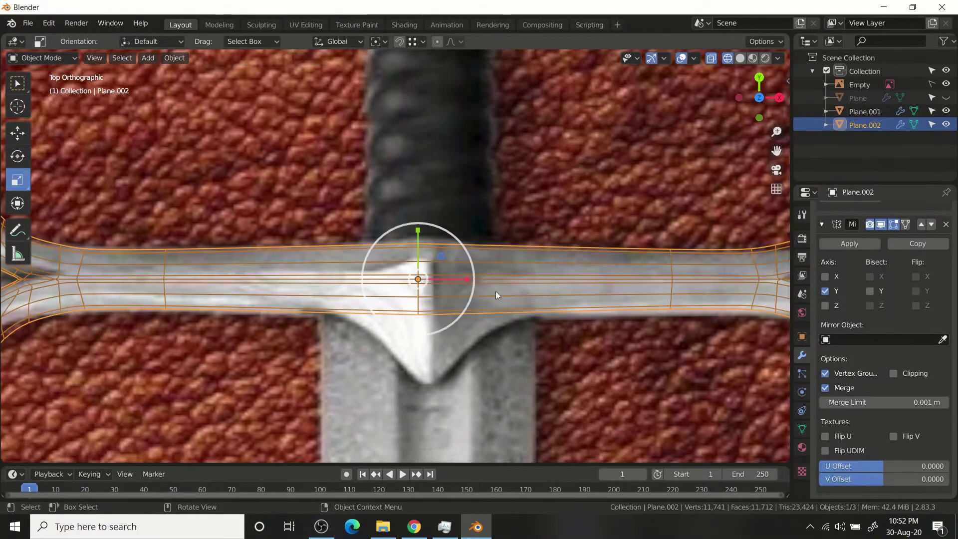
click(542, 310)
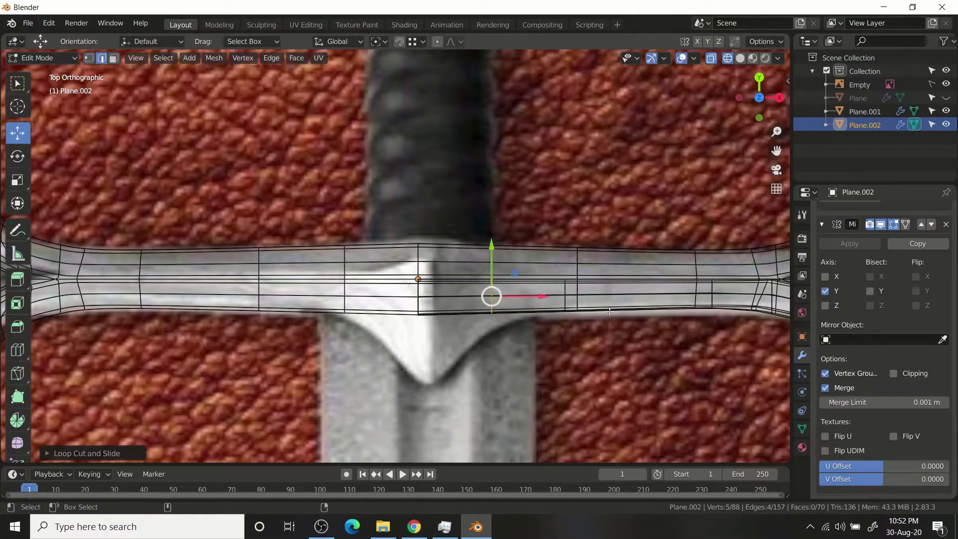
Dissolve the crossguard's extra selected edges
scroll(713, 294, down, 5)
middle_drag(700, 289, 651, 285)
key(x)
click(699, 343)
scroll(514, 360, up, 2)
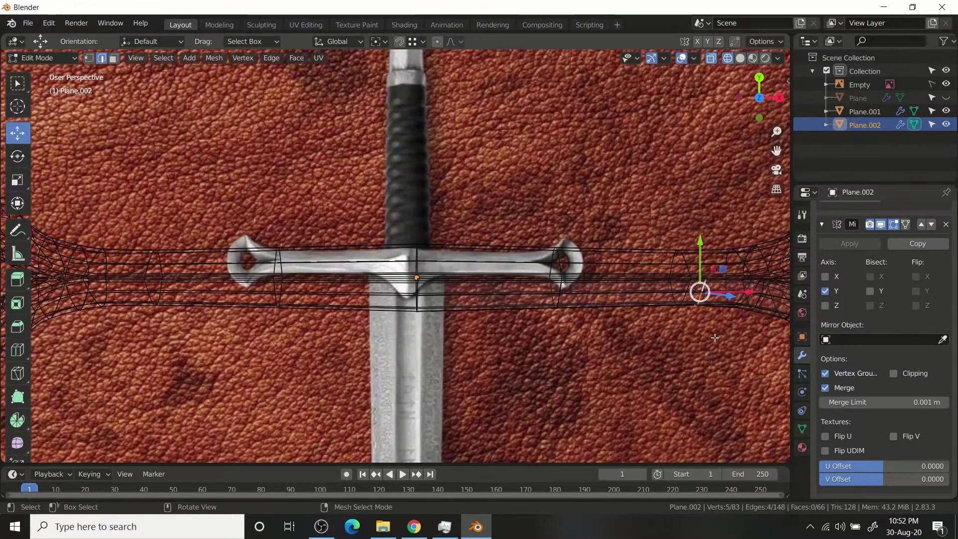
alt+middle_drag(514, 359, 521, 260)
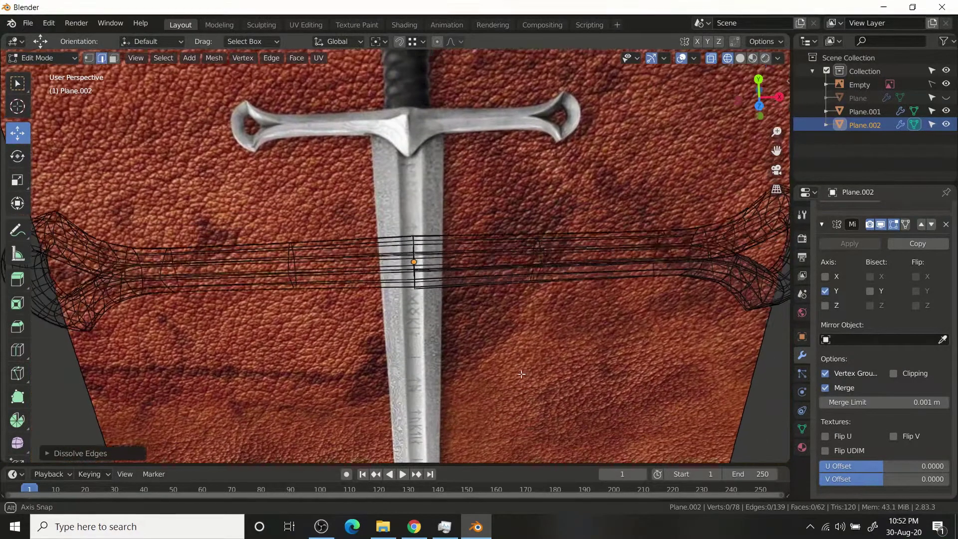
scroll(520, 260, up, 2)
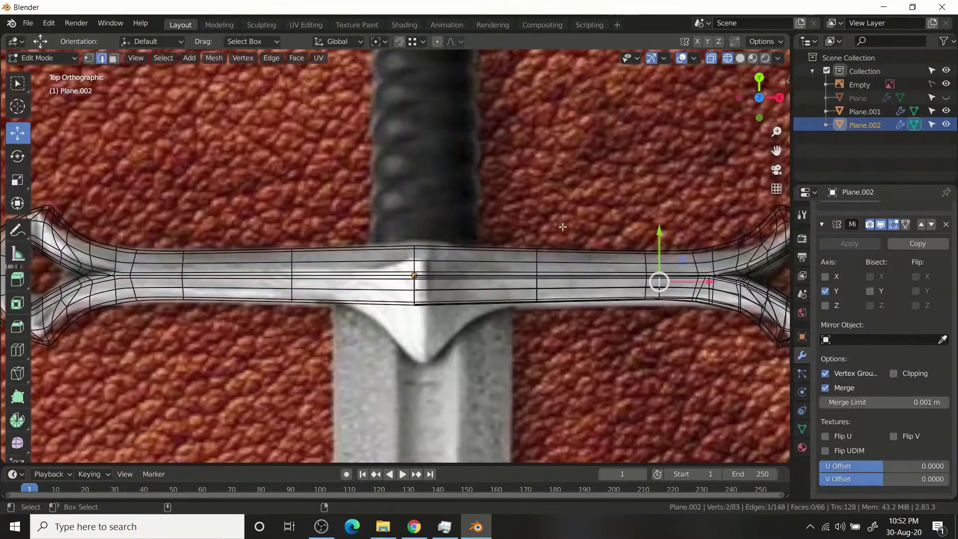
mouse_move(663, 295)
middle_down()
mouse_move(641, 330)
mouse_move(552, 332)
mouse_move(744, 370)
middle_up()
key(shift+z)
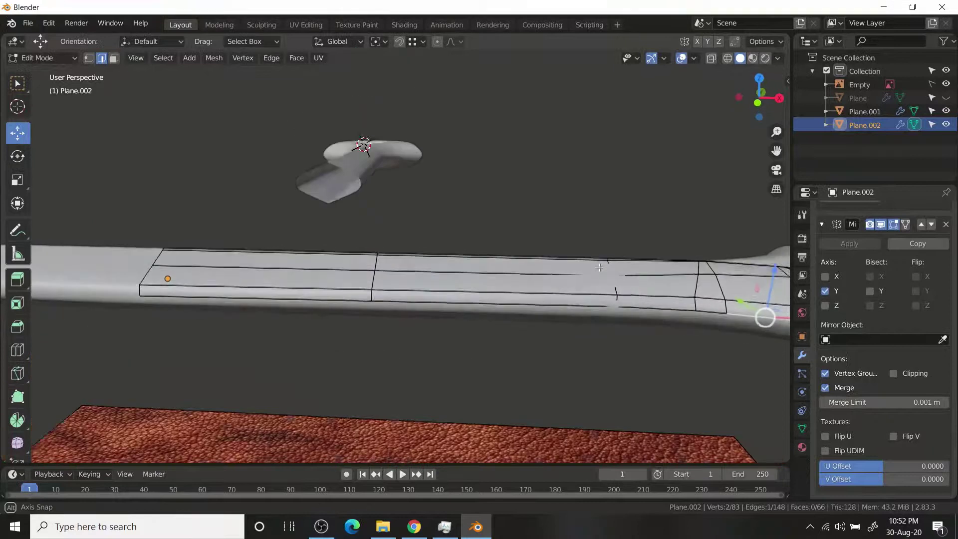
Make the crossguard's mirror work along the Z axis
key(ctrl+Tab)
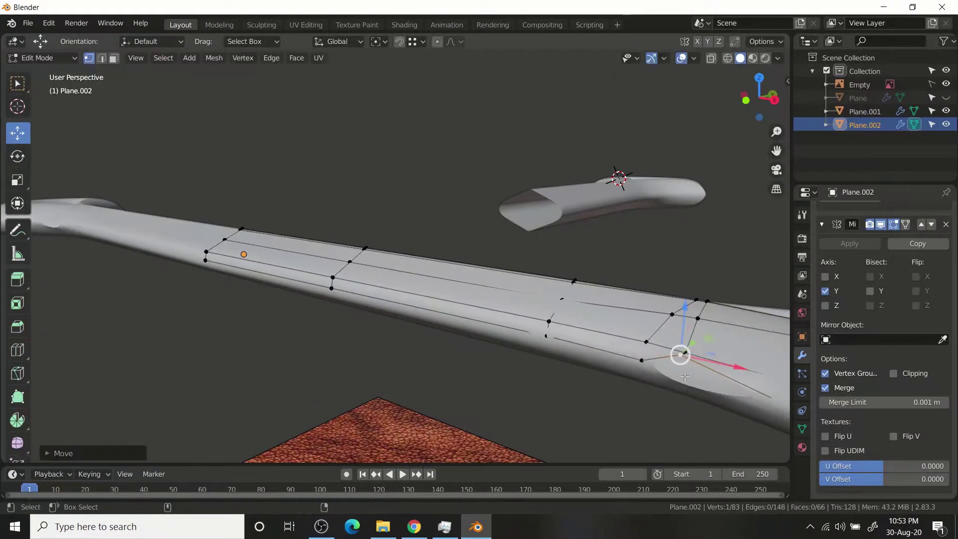
key(ctrl+z)
scroll(895, 282, down, 3)
scroll(898, 280, up, 4)
key(ctrl+z)
key(ctrl+z)
middle_drag(670, 295, 447, 304)
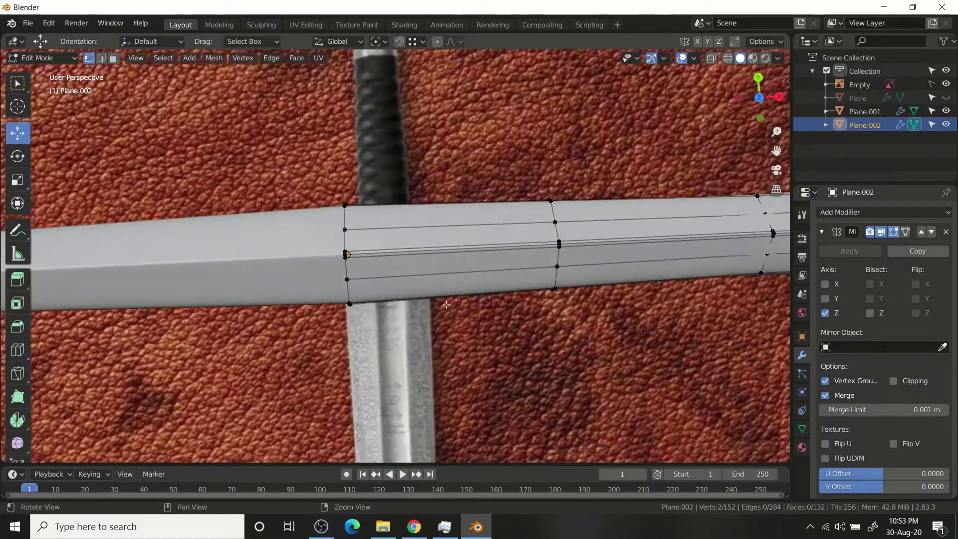
key(KP_7)
Smooth the crossguard with a subdivision surface
key(ctrl+1)
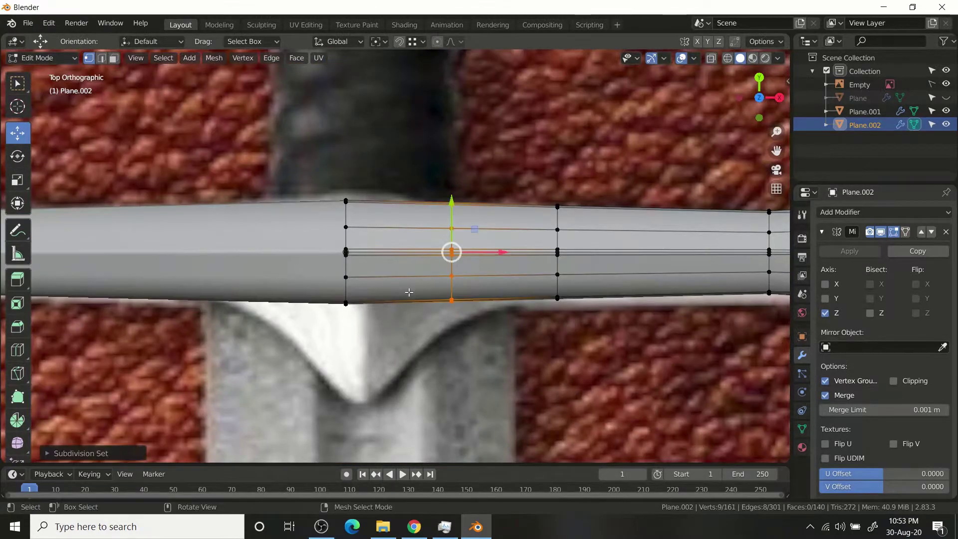
shift+middle_drag(375, 301, 471, 304)
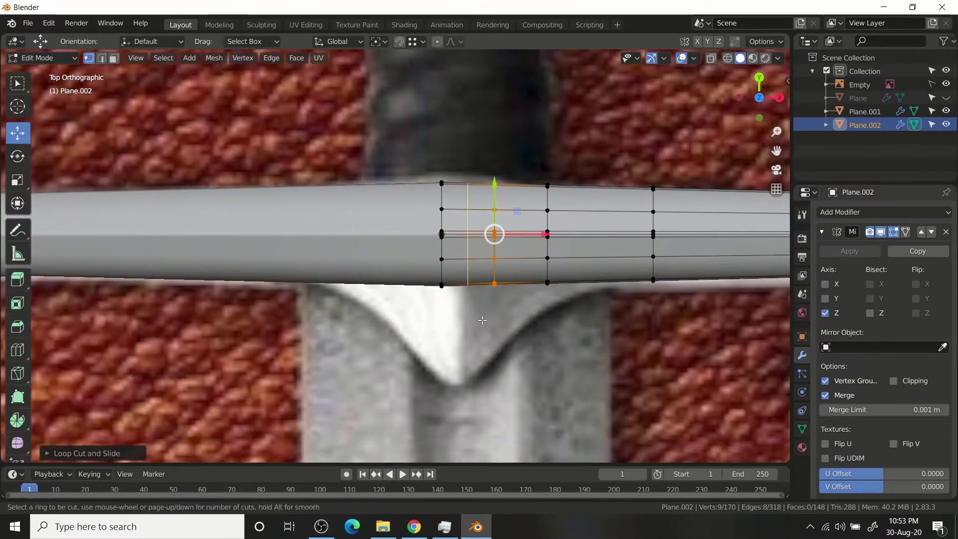
key(Escape)
key(ctrl+Tab)
scroll(469, 307, down, 4)
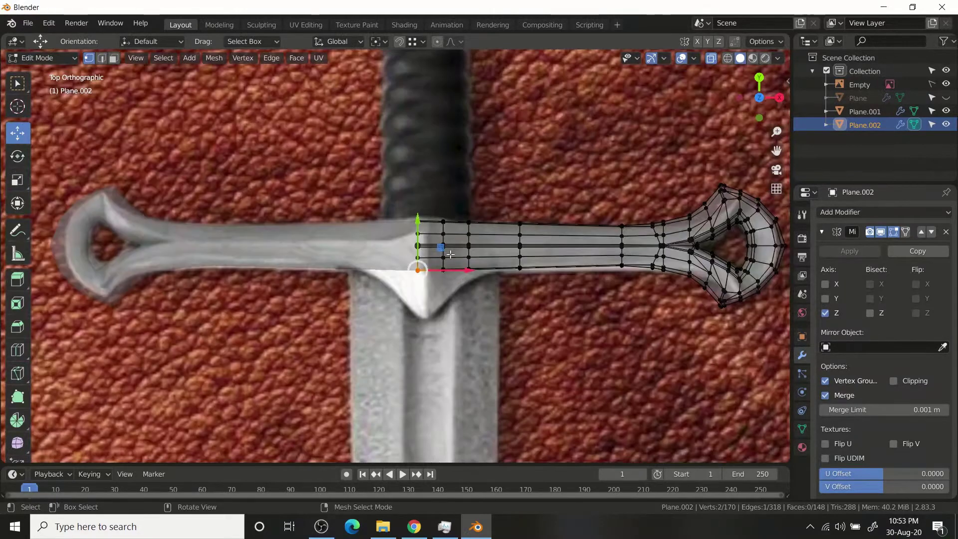
scroll(450, 255, down, 3)
In Object Mode, reselect the crossguard and move it aside
key(Tab)
click(448, 178)
mouse_move(448, 178)
middle_down()
mouse_move(466, 92)
mouse_move(489, 414)
mouse_move(477, 288)
mouse_move(475, 349)
middle_up()
click(475, 348)
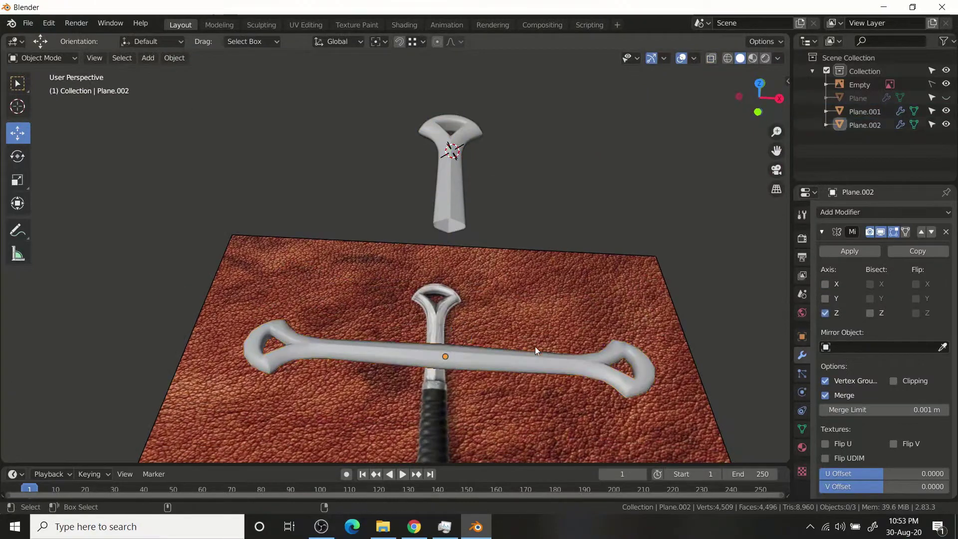
click(301, 345)
mouse_move(301, 345)
middle_down()
mouse_move(337, 417)
mouse_move(375, 60)
middle_up()
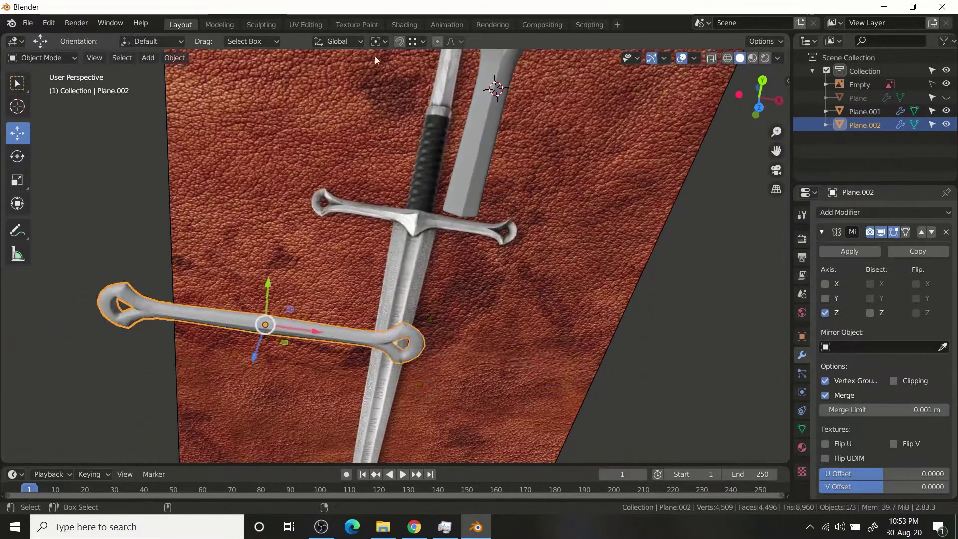
Inspect the crossguard in wireframe shading, then deselect everything
middle_drag(624, 125, 676, 113)
key(shift+z)
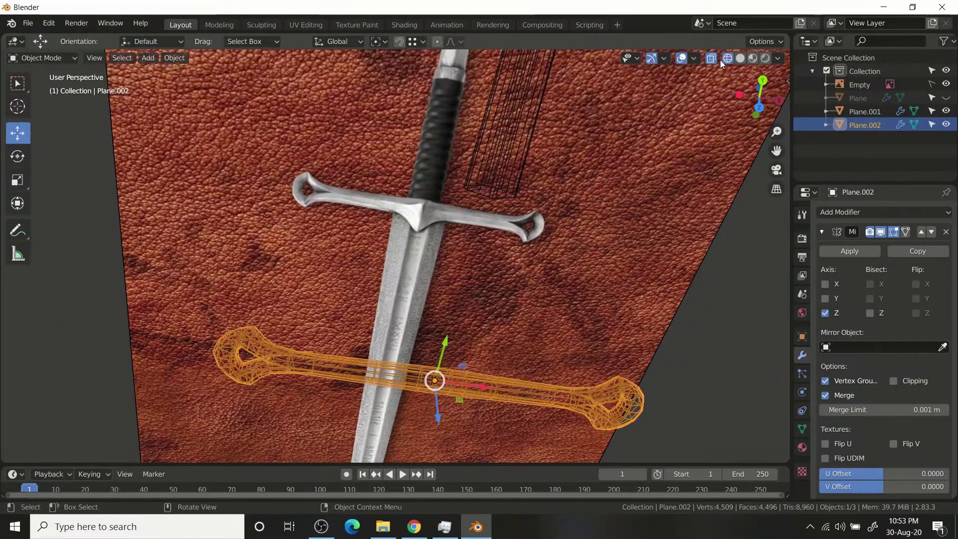
key(alt+a)
key(shift+z)
click(694, 58)
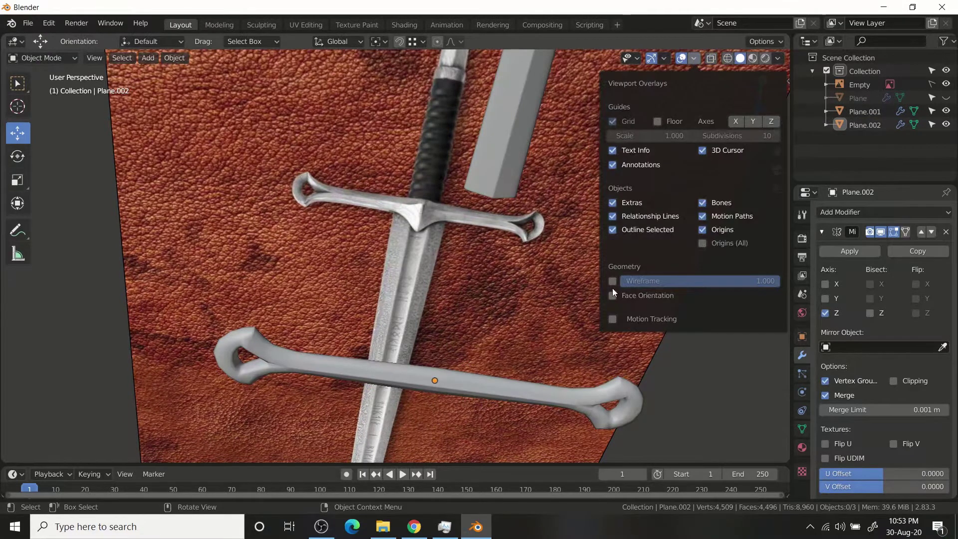
Turn on the wireframe overlay and move the crossguard back over the reference
click(613, 281)
click(424, 424)
drag(423, 423, 400, 449)
mouse_move(399, 449)
middle_down()
mouse_move(465, 184)
mouse_move(502, 220)
mouse_move(574, 250)
middle_up()
click(694, 58)
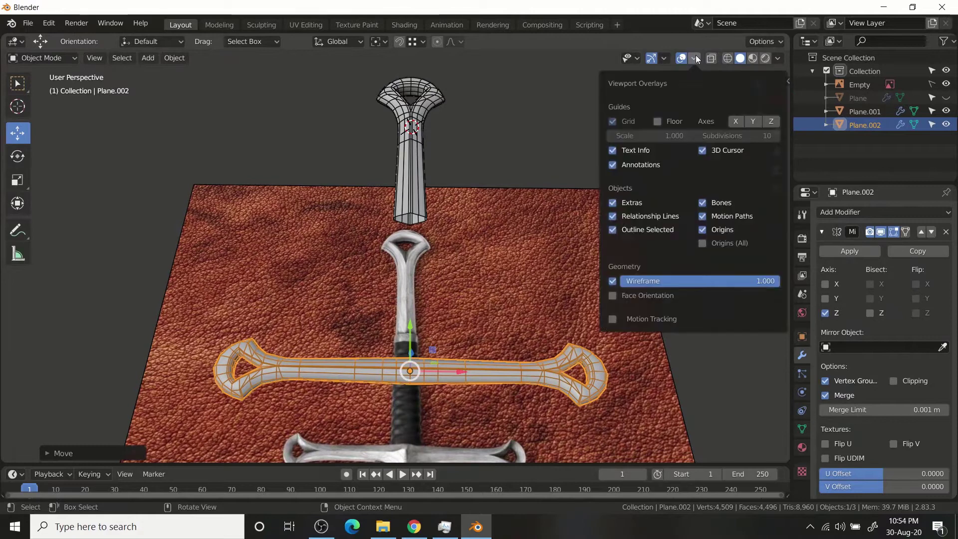
key(KP_7)
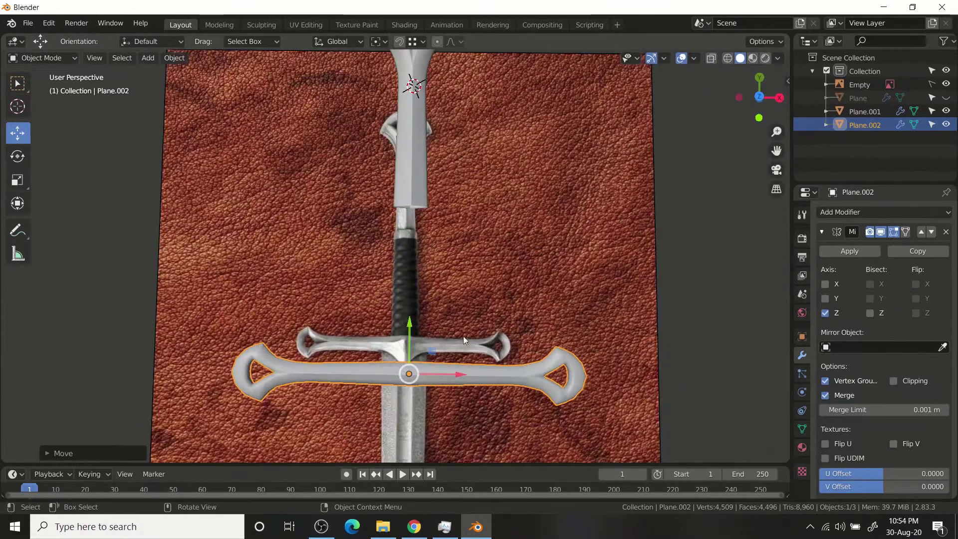
scroll(472, 316, up, 3)
With X-ray on, pull the crossguard's centre vertex down to the blade notch
key(Tab)
scroll(465, 324, up, 3)
scroll(458, 325, up, 2)
scroll(459, 326, up, 3)
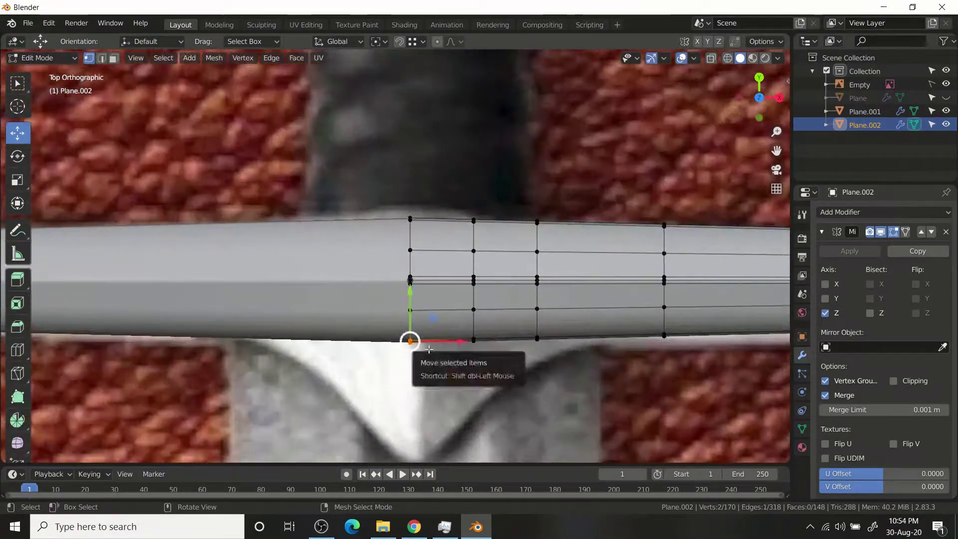
key(alt+z)
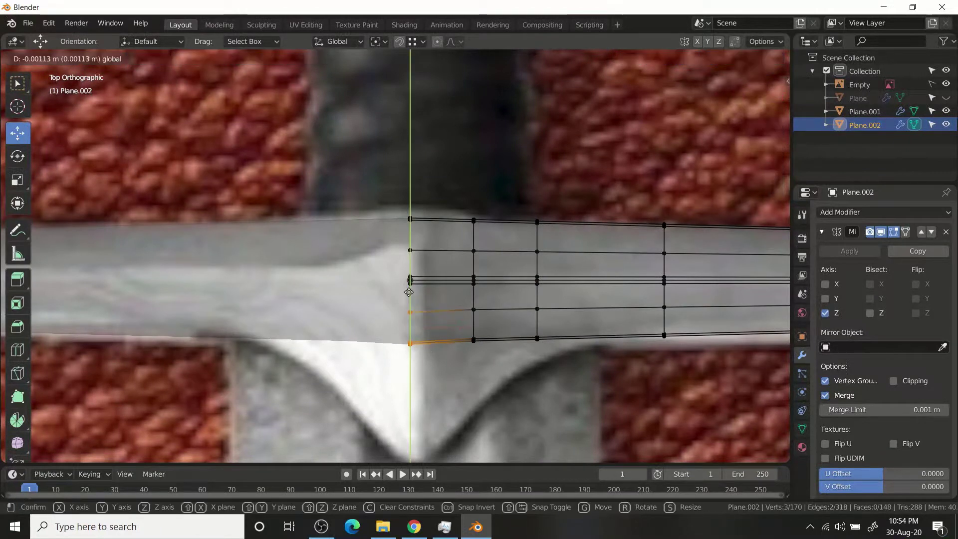
drag(547, 301, 548, 325)
shift+middle_drag(449, 428, 477, 351)
key(ctrl+r)
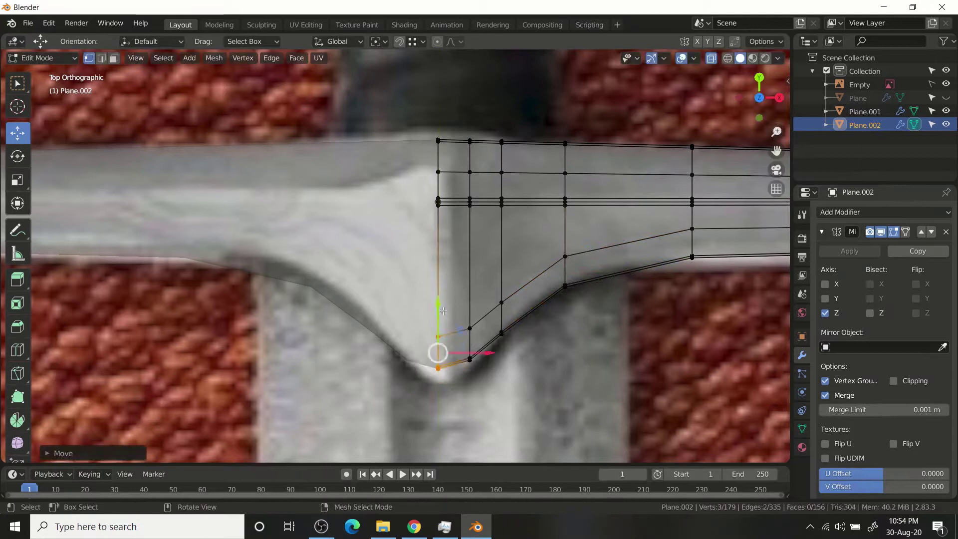
click(462, 312)
Check the shape in Object Mode and refine the centre vertex position
key(Tab)
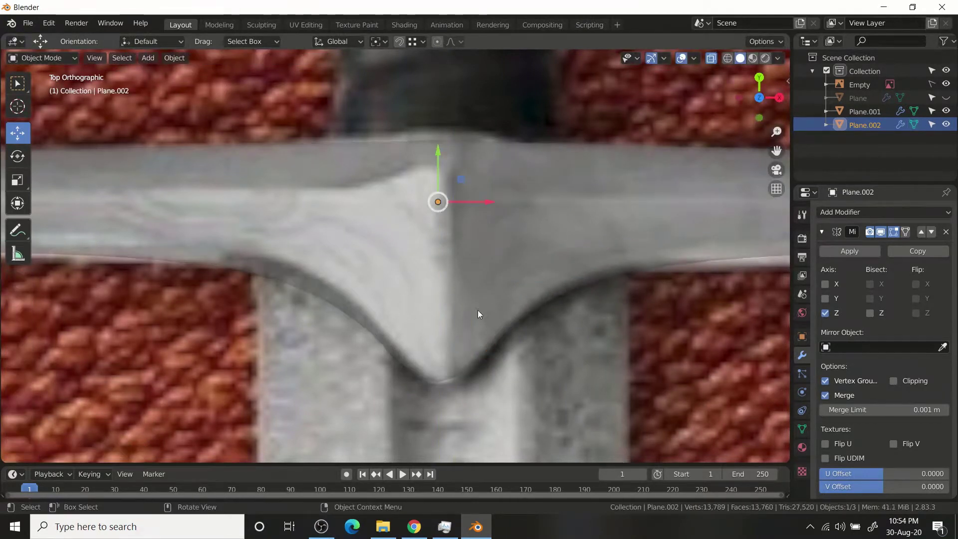
key(KP_Decimal)
key(Tab)
key(KP_Decimal)
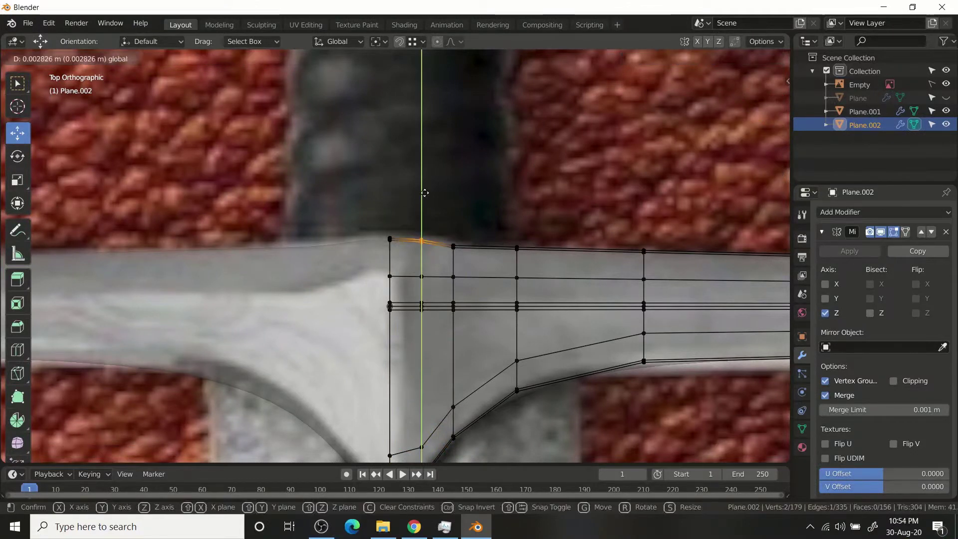
click(455, 198)
Select a vertex on the crossguard's lower edge to match the reference outline
scroll(456, 199, down, 4)
scroll(631, 290, up, 4)
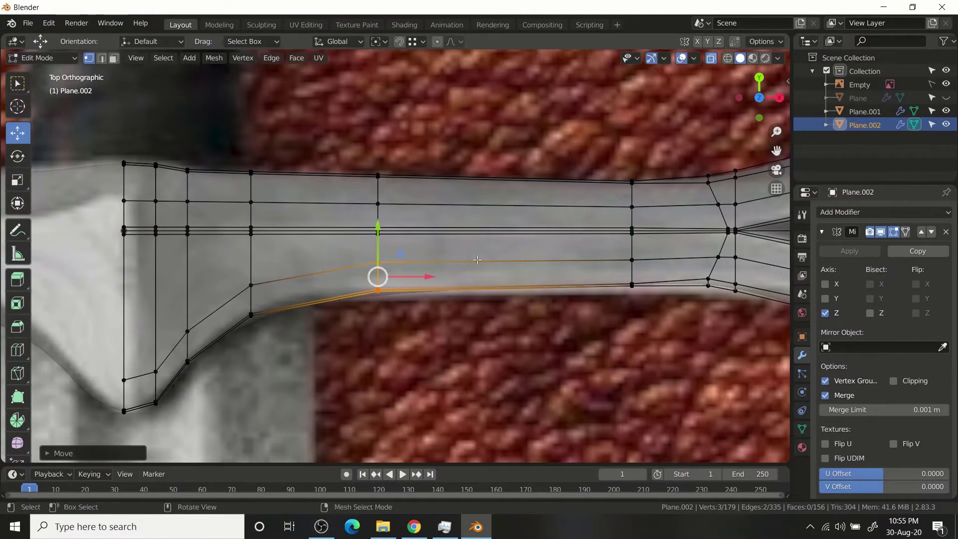
shift+middle_drag(478, 259, 340, 255)
click(577, 283)
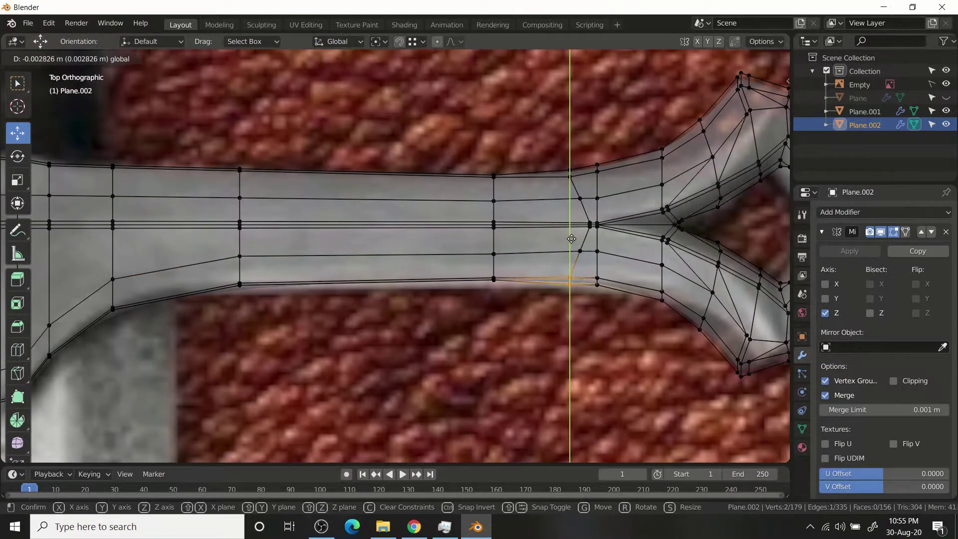
scroll(423, 285, down, 5)
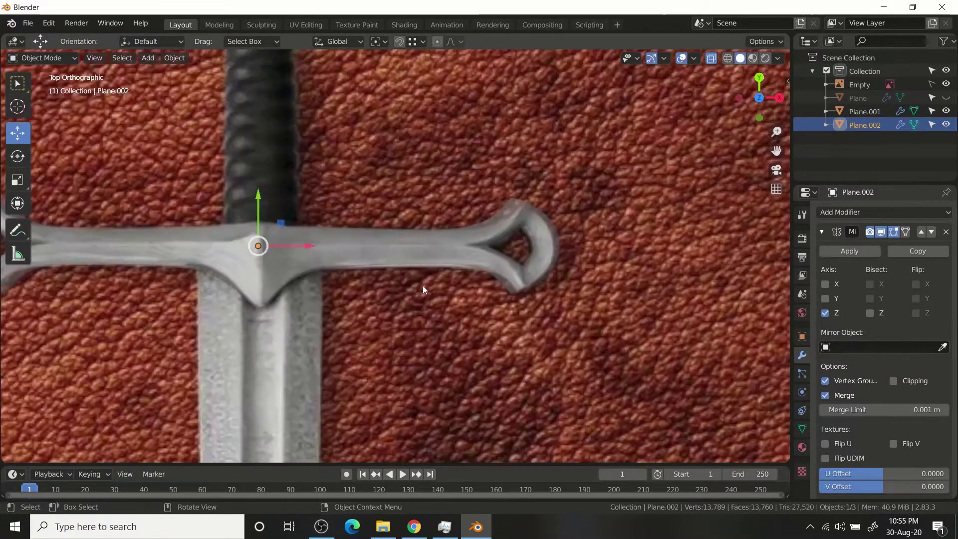
scroll(467, 242, down, 3)
Leave Edit Mode, unhide the blade object Plane and deselect the crossguard
key(Tab)
mouse_move(515, 284)
middle_down()
mouse_move(535, 223)
mouse_move(684, 193)
middle_up()
click(947, 98)
mouse_move(624, 160)
middle_down()
mouse_move(530, 180)
mouse_move(316, 277)
mouse_move(235, 191)
middle_up()
click(529, 180)
scroll(345, 284, up, 4)
scroll(335, 290, up, 3)
scroll(330, 293, down, 5)
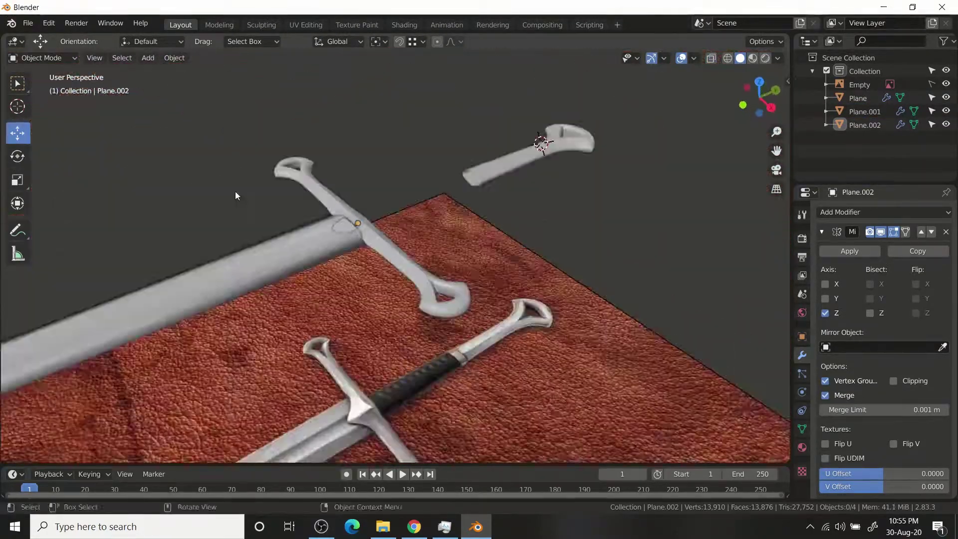
scroll(477, 271, down, 3)
scroll(443, 326, up, 5)
Scale the crossguard up slightly, to about 1.05, to fit the blade
middle_drag(443, 326, 731, 202)
scroll(731, 202, down, 3)
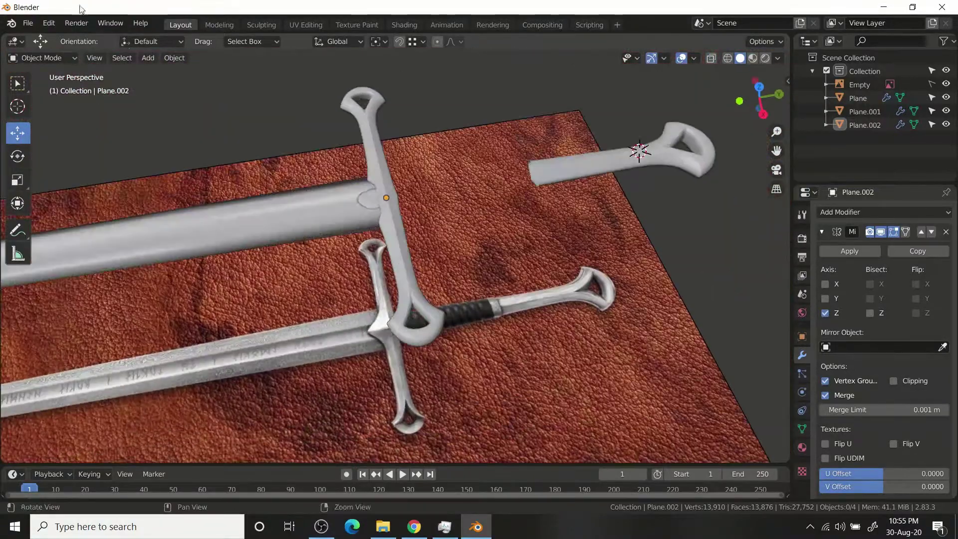
scroll(438, 288, down, 3)
scroll(435, 262, up, 5)
click(436, 262)
mouse_move(435, 262)
middle_down()
mouse_move(338, 209)
mouse_move(310, 167)
middle_up()
key(s)
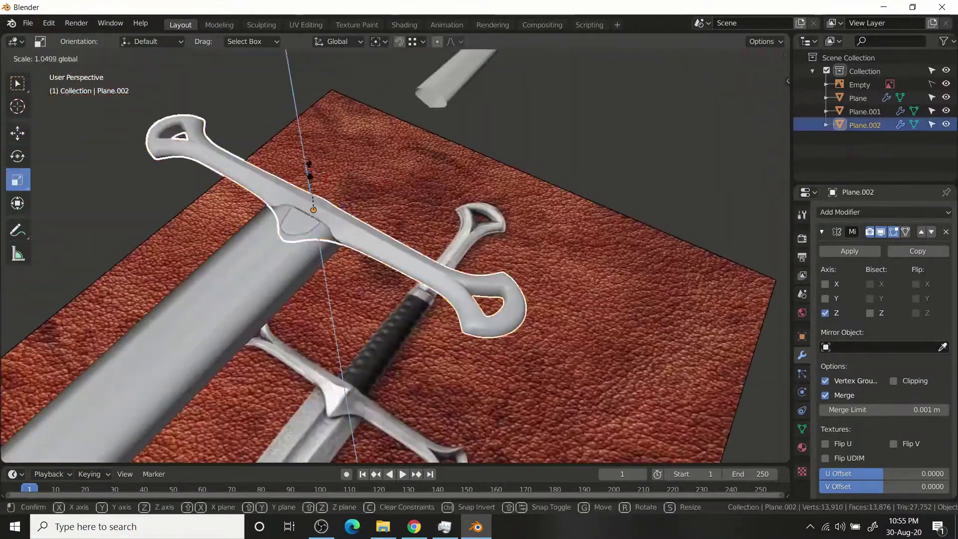
click(307, 128)
mouse_move(307, 129)
middle_down()
mouse_move(382, 299)
mouse_move(401, 145)
mouse_move(349, 242)
middle_up()
mouse_move(322, 289)
middle_down()
mouse_move(315, 158)
mouse_move(450, 200)
mouse_move(349, 262)
mouse_move(300, 183)
mouse_move(493, 261)
mouse_move(397, 170)
mouse_move(493, 223)
mouse_move(425, 216)
middle_up()
key(alt+a)
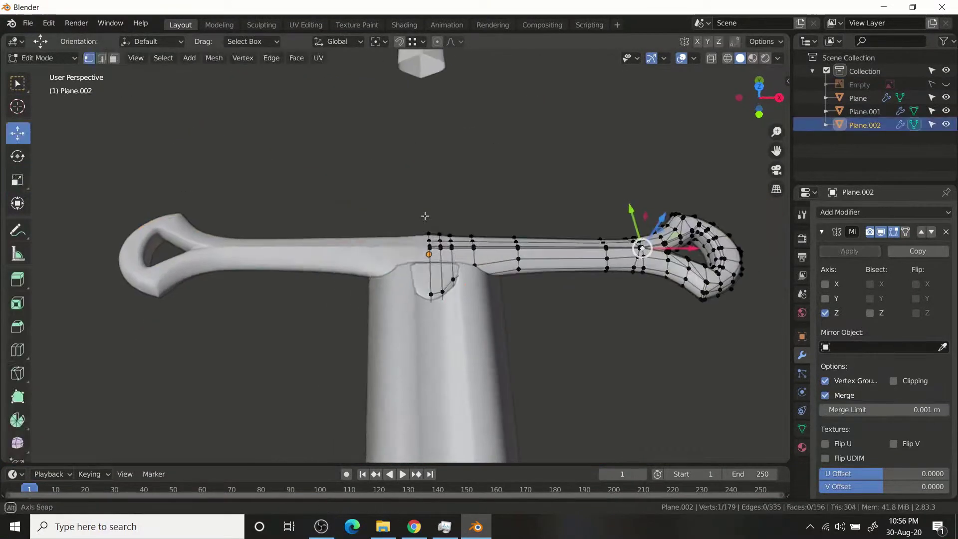
Select the vertices at the crossguard centre and resize them, using see-through wireframe
drag(395, 198, 486, 301)
middle_drag(487, 301, 452, 233)
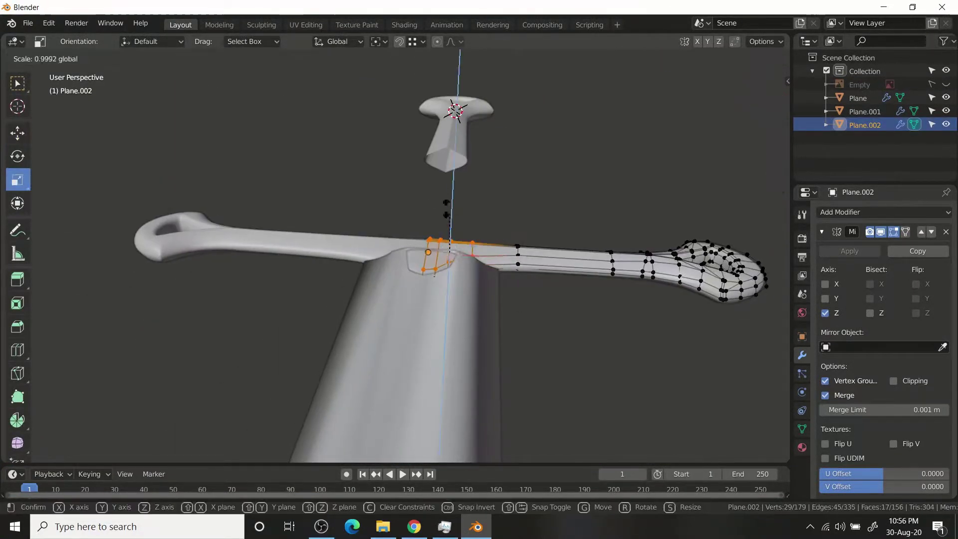
click(455, 111)
mouse_move(455, 111)
middle_down()
mouse_move(504, 230)
mouse_move(632, 297)
middle_up()
scroll(503, 230, up, 2)
key(shift+z)
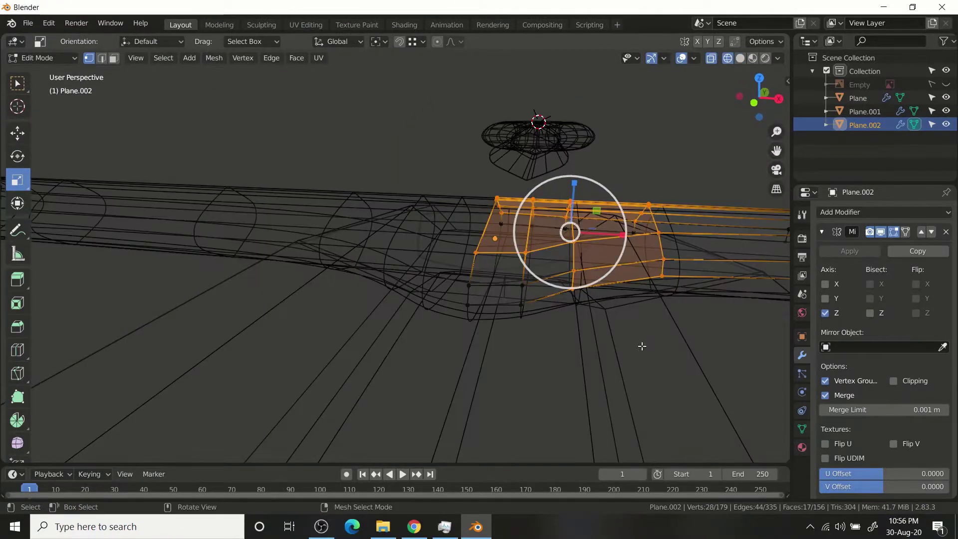
key(w)
mouse_move(398, 268)
middle_down()
mouse_move(548, 224)
mouse_move(331, 316)
mouse_move(389, 261)
mouse_move(305, 188)
mouse_move(388, 247)
middle_up()
key(shift+z)
Move the selected crossguard centre vertices vertically into place
key(shift+space)
key(g)
click(574, 235)
key(shift+space)
key(g)
click(374, 187)
mouse_move(374, 187)
middle_down()
mouse_move(535, 250)
mouse_move(390, 328)
mouse_move(396, 355)
middle_up()
Select the neck edge loop and scale it along Z
click(345, 342)
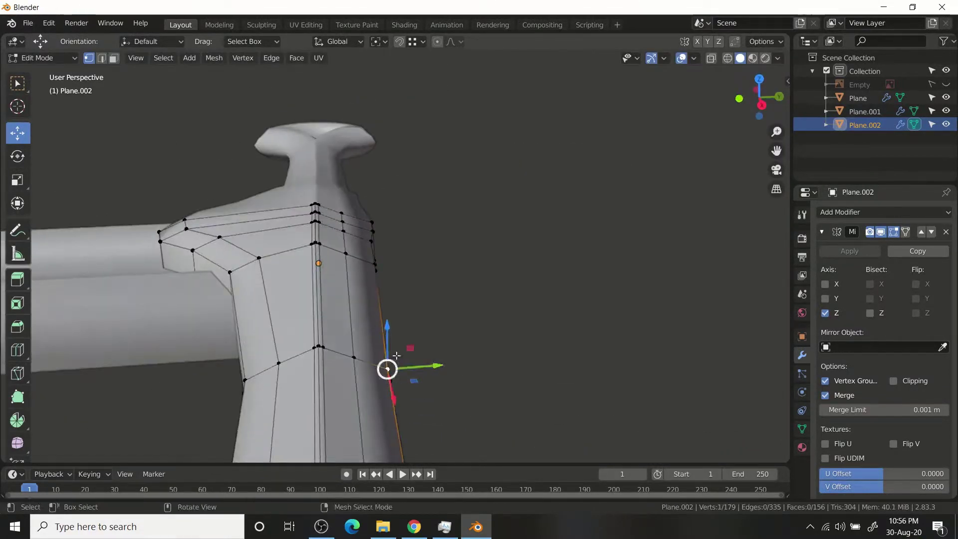
alt+click(271, 373)
mouse_move(271, 373)
middle_down()
mouse_move(425, 318)
mouse_move(406, 278)
middle_up()
drag(406, 278, 410, 274)
mouse_move(411, 274)
middle_down()
mouse_move(478, 264)
mouse_move(433, 210)
middle_up()
key(shift+space)
key(s)
drag(432, 210, 433, 210)
Undo a change, add more neck vertices to the selection and move them along Y
key(Tab)
mouse_move(361, 307)
middle_down()
mouse_move(429, 313)
mouse_move(505, 298)
mouse_move(577, 301)
mouse_move(429, 309)
mouse_move(386, 386)
mouse_move(365, 367)
mouse_move(435, 354)
mouse_move(502, 313)
middle_up()
key(ctrl+z)
ctrl+click(366, 398)
key(g)
key(y)
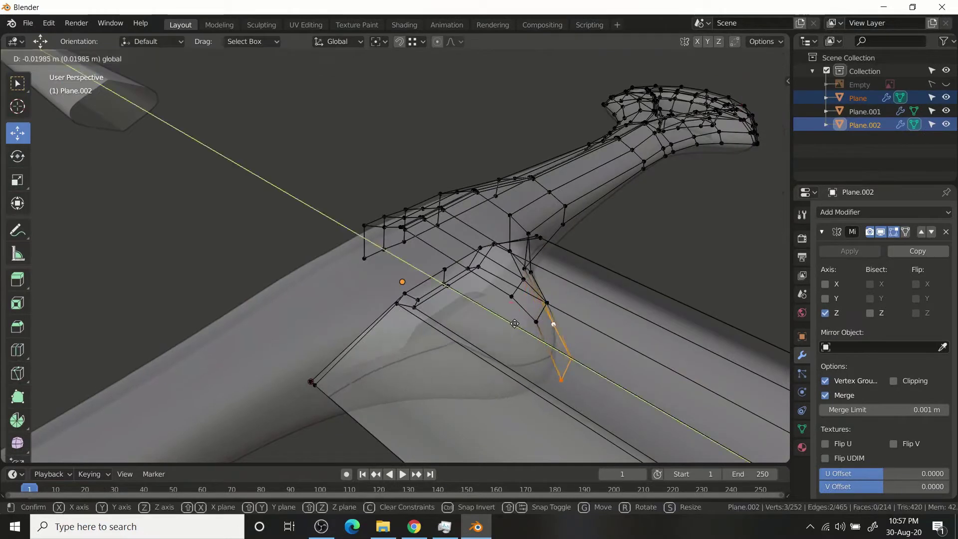
Leave Edit Mode and hide the crossguard to compare with the reference sword
mouse_move(596, 350)
middle_down()
mouse_move(609, 389)
mouse_move(621, 232)
mouse_move(674, 200)
middle_up()
key(Tab)
key(alt+a)
scroll(621, 232, down, 3)
scroll(621, 233, down, 3)
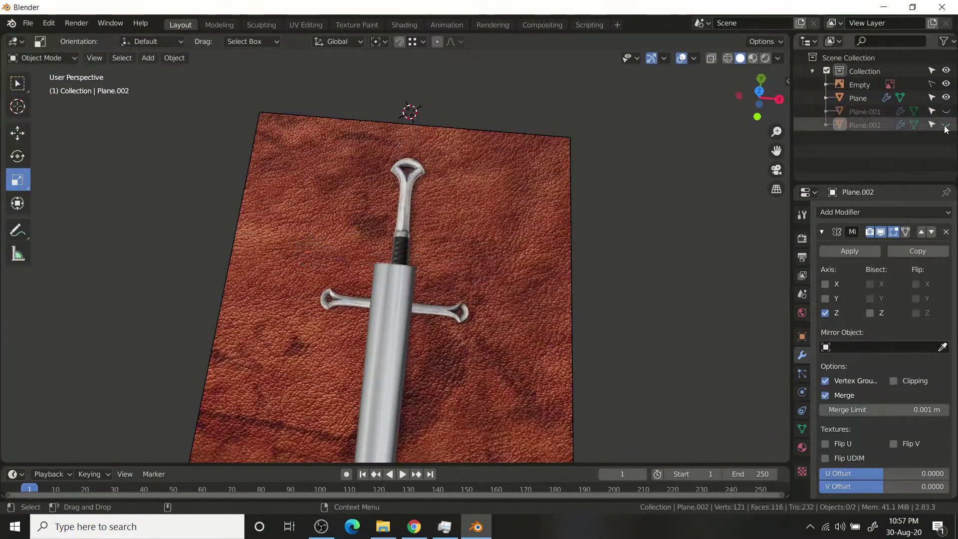
Unhide Plane and Plane.002 so the blade and crossguard show over the reference
scroll(451, 326, up, 7)
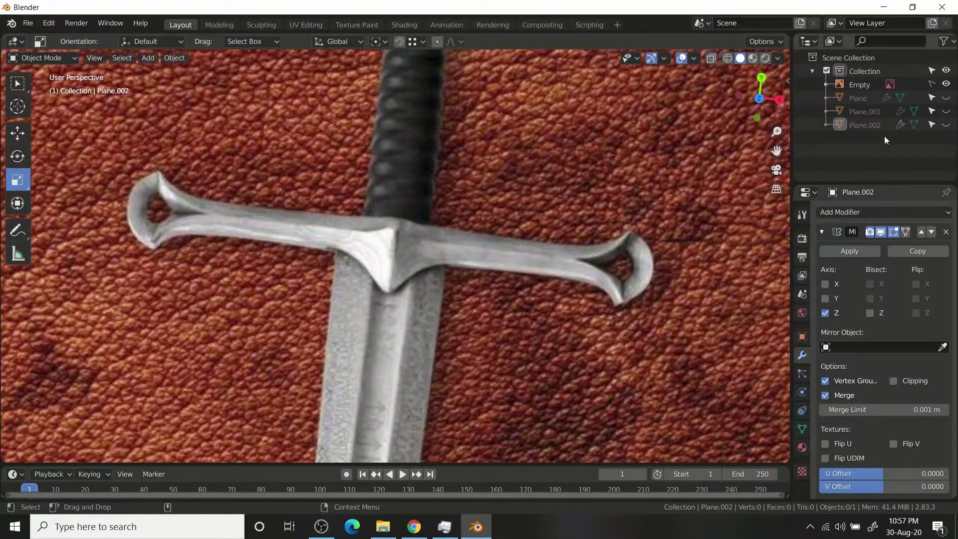
click(947, 98)
click(947, 125)
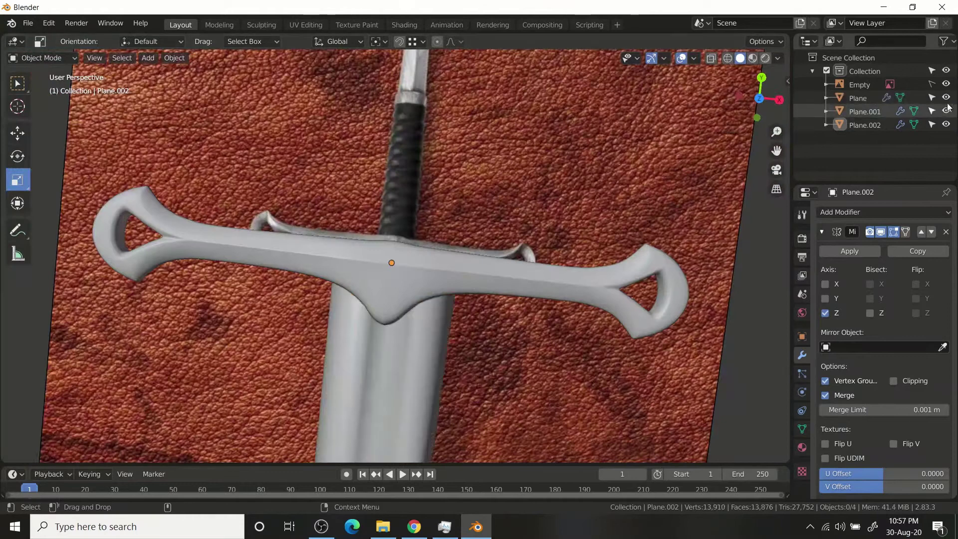
middle_drag(449, 209, 410, 252)
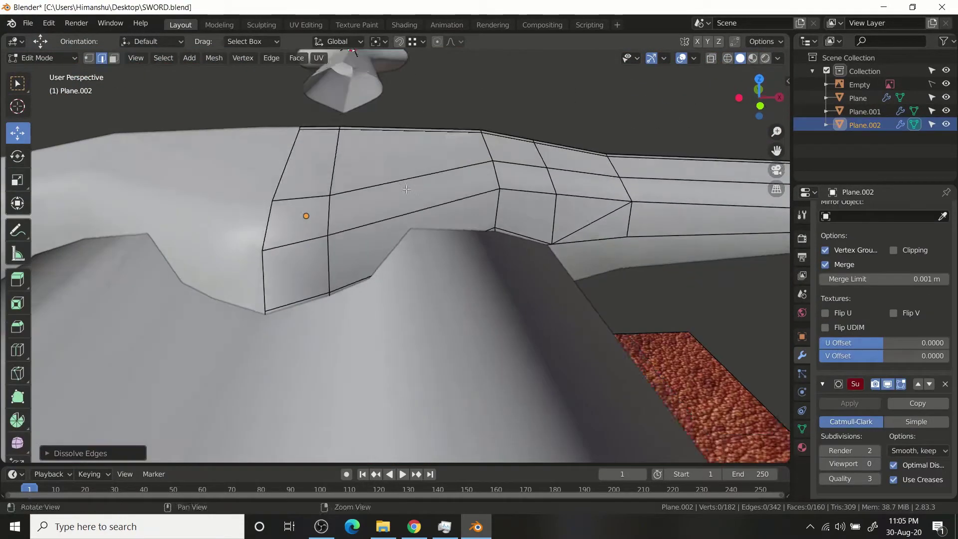
Add a loop cut across the crossguard centre and lower its vertices vertically
click(394, 177)
middle_drag(394, 177, 424, 218)
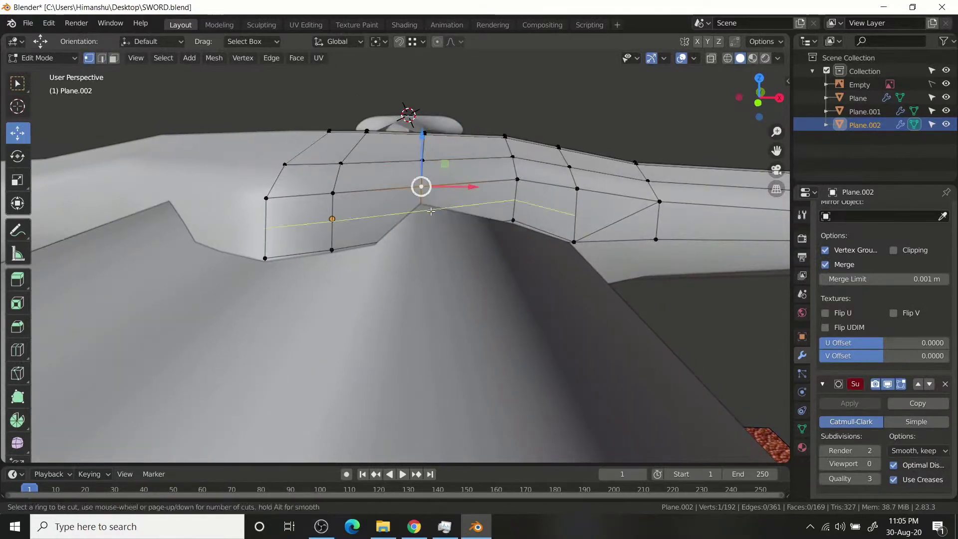
key(Escape)
key(alt+z)
middle_drag(432, 211, 432, 193)
click(433, 151)
key(alt+z)
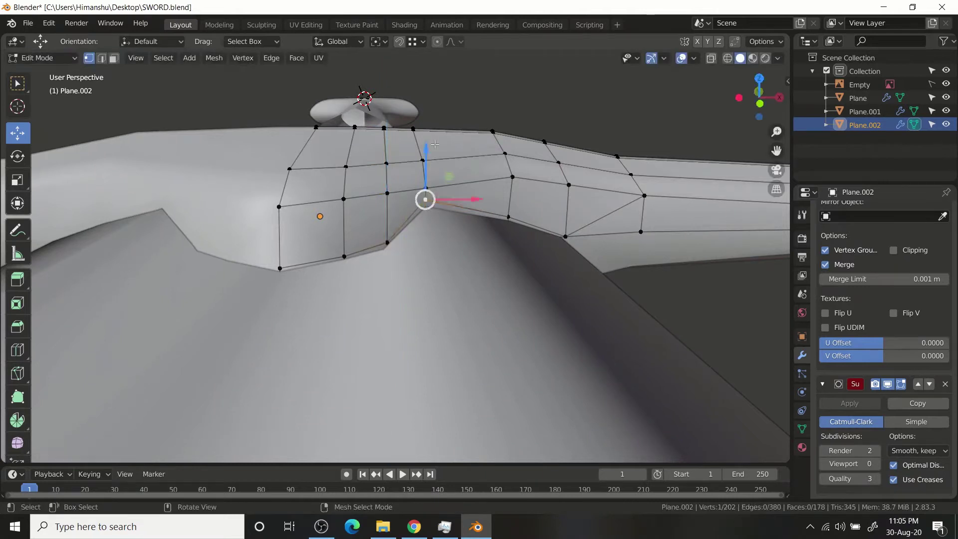
click(431, 158)
mouse_move(431, 159)
middle_down()
mouse_move(276, 188)
mouse_move(418, 171)
mouse_move(465, 224)
middle_up()
With subdivision hidden (Ctrl+0), dissolve an extra edge in edge select mode
key(Tab)
key(ctrl+Tab)
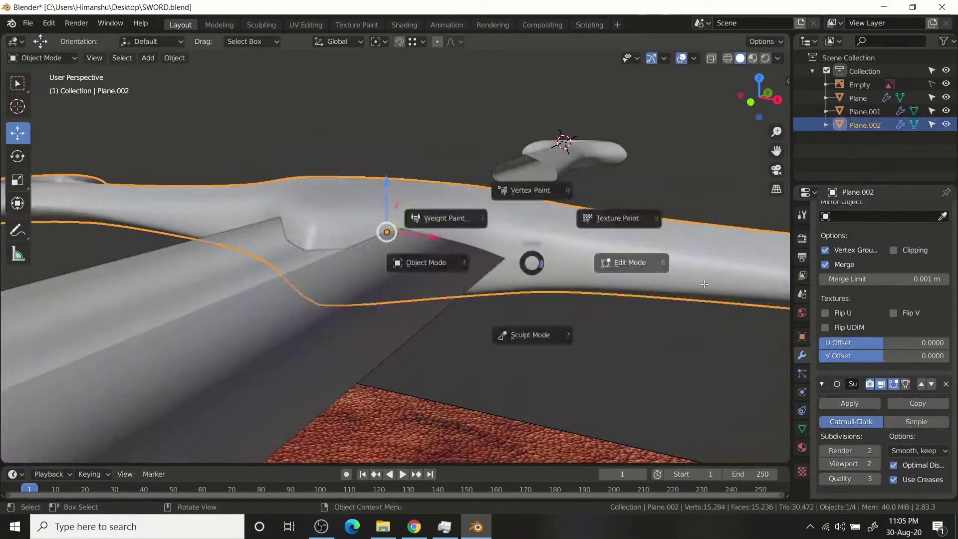
click(571, 262)
key(ctrl+0)
key(ctrl+Tab)
click(538, 257)
key(x)
mouse_move(538, 257)
middle_down()
mouse_move(544, 300)
mouse_move(594, 235)
middle_up()
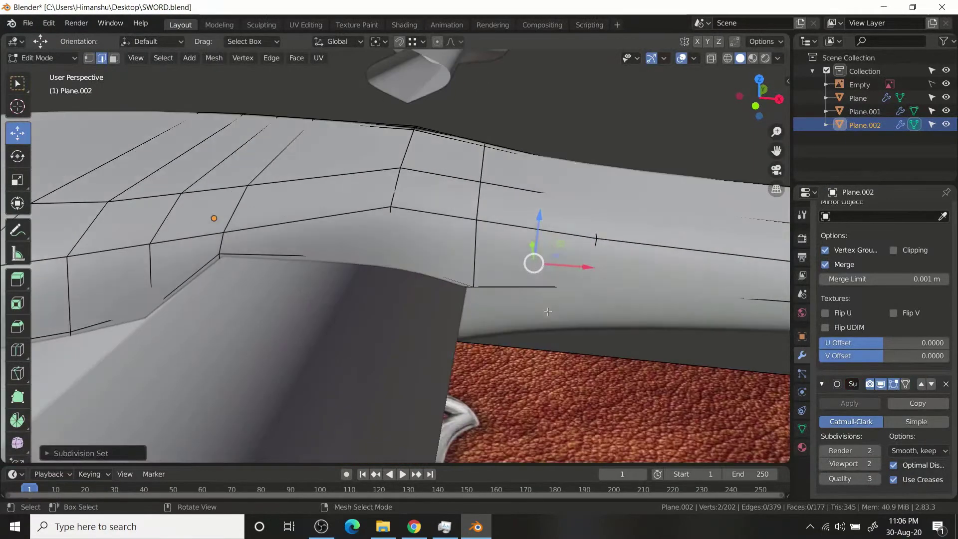
Check the crossguard with subdivision level 2 smoothing, then return to the edit cage
key(Tab)
key(ctrl+2)
mouse_move(275, 259)
middle_down()
mouse_move(428, 298)
mouse_move(491, 360)
middle_up()
key(Tab)
key(Tab)
Lower a vertex at the crossguard joint along the vertical axis
right_click(484, 320)
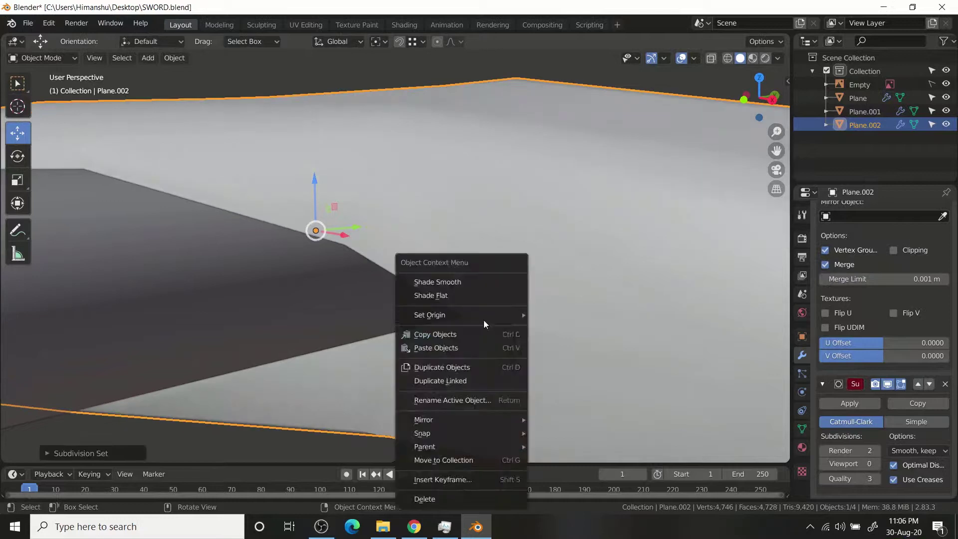
key(Escape)
key(Tab)
key(ctrl+0)
drag(536, 276, 488, 291)
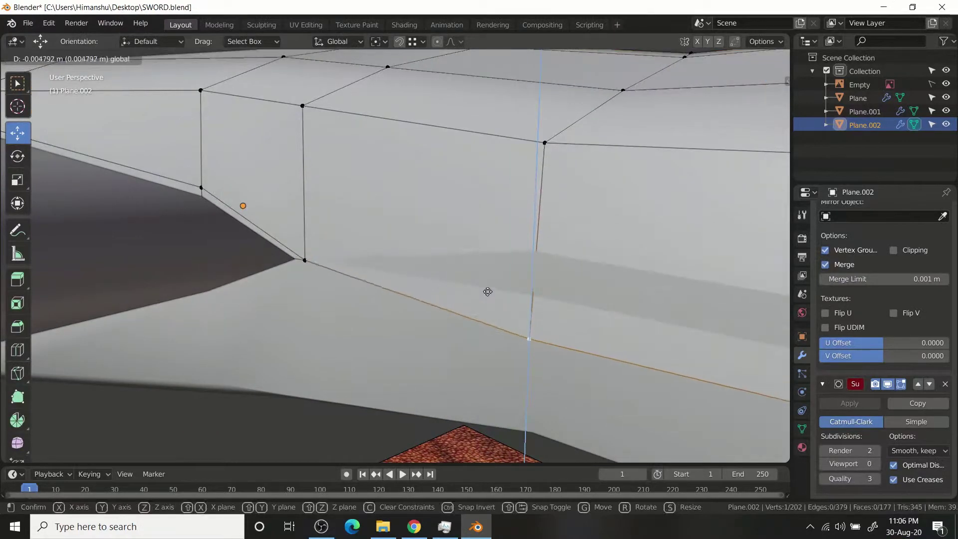
scroll(487, 291, down, 3)
middle_drag(357, 260, 200, 228)
drag(199, 227, 271, 284)
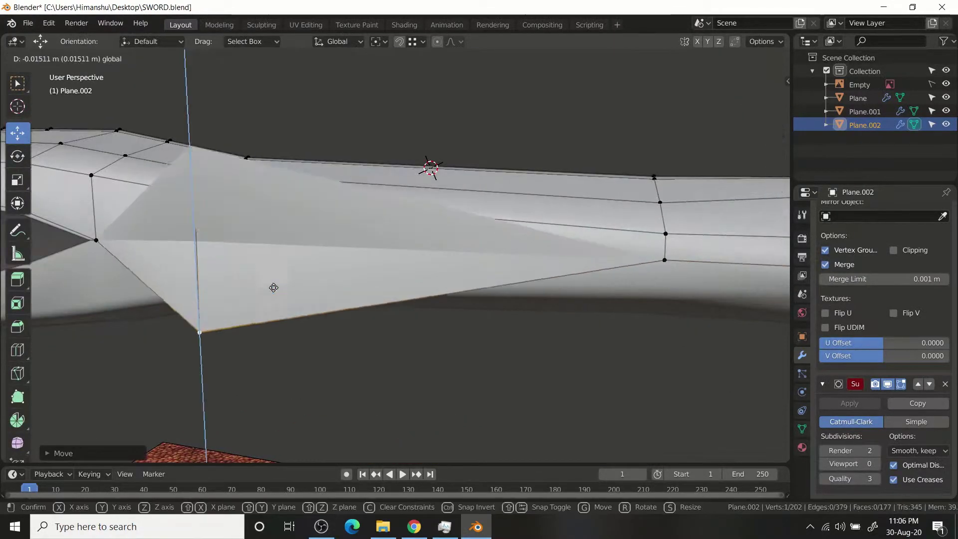
key(Escape)
scroll(260, 236, up, 3)
drag(78, 162, 94, 194)
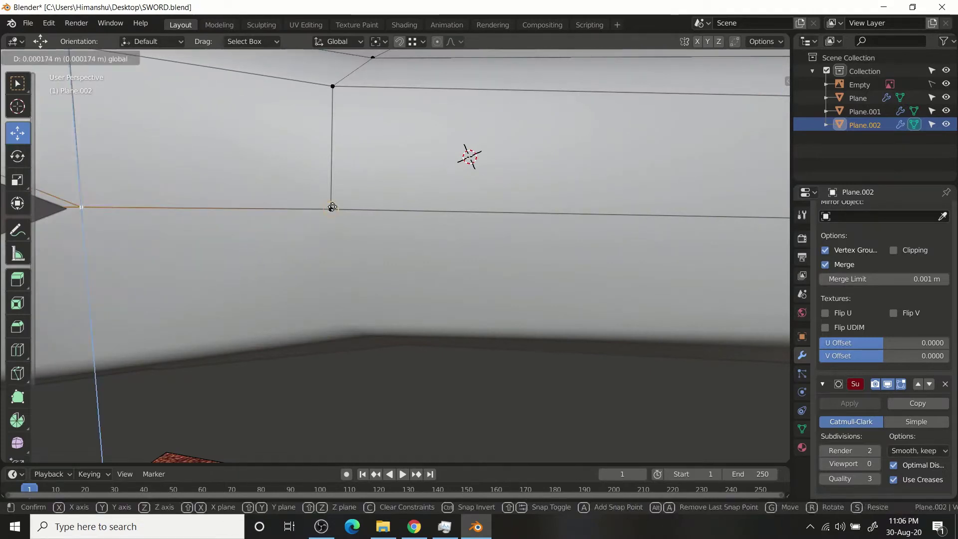
drag(332, 207, 332, 208)
middle_drag(332, 207, 301, 263)
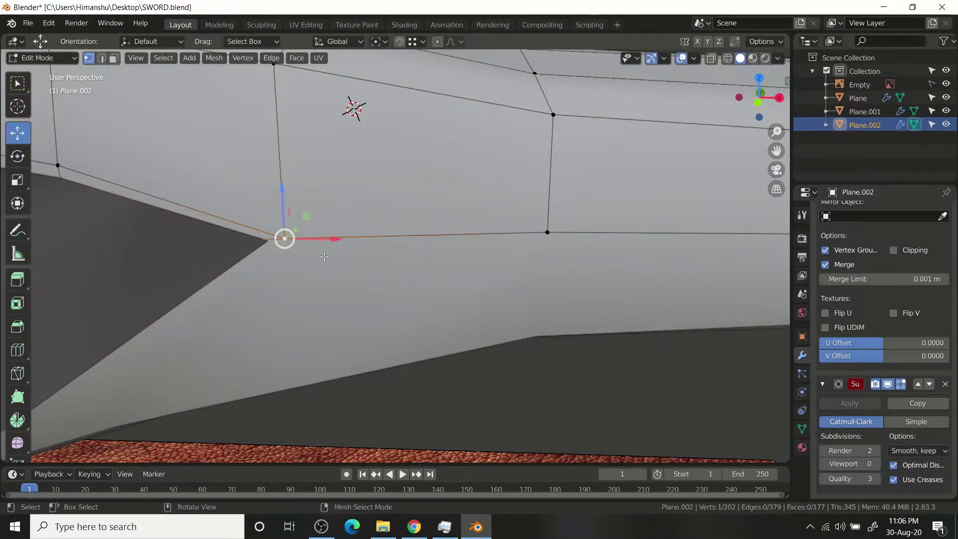
Preview the crossguard with level 2 smoothing, then edit again with smoothing off
key(Tab)
key(ctrl+2)
middle_drag(353, 303, 250, 278)
scroll(421, 325, down, 3)
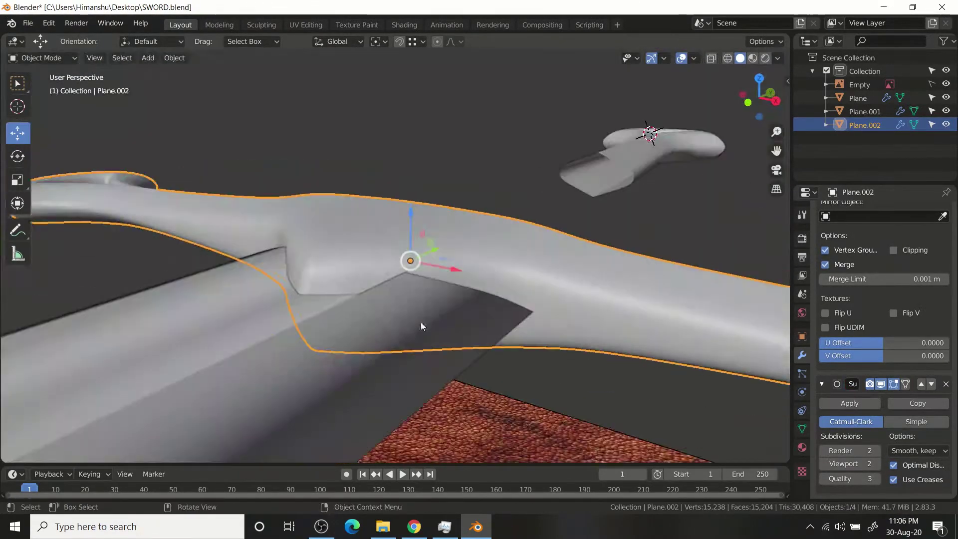
key(Tab)
key(ctrl+0)
middle_drag(421, 325, 507, 257)
scroll(380, 298, up, 2)
Apply the Mirror modifier so the mirrored half becomes real geometry
key(Tab)
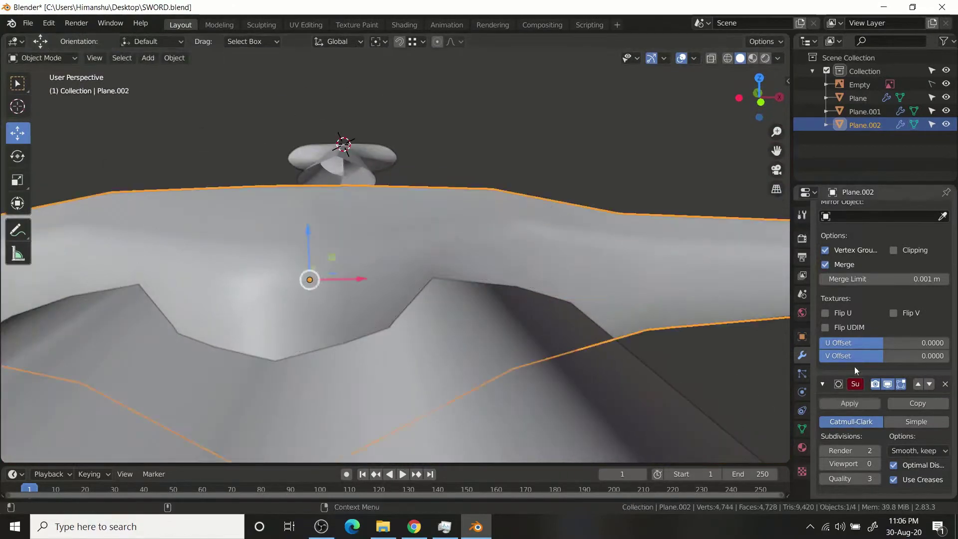
scroll(854, 367, down, 5)
scroll(854, 367, down, 3)
click(867, 268)
key(Tab)
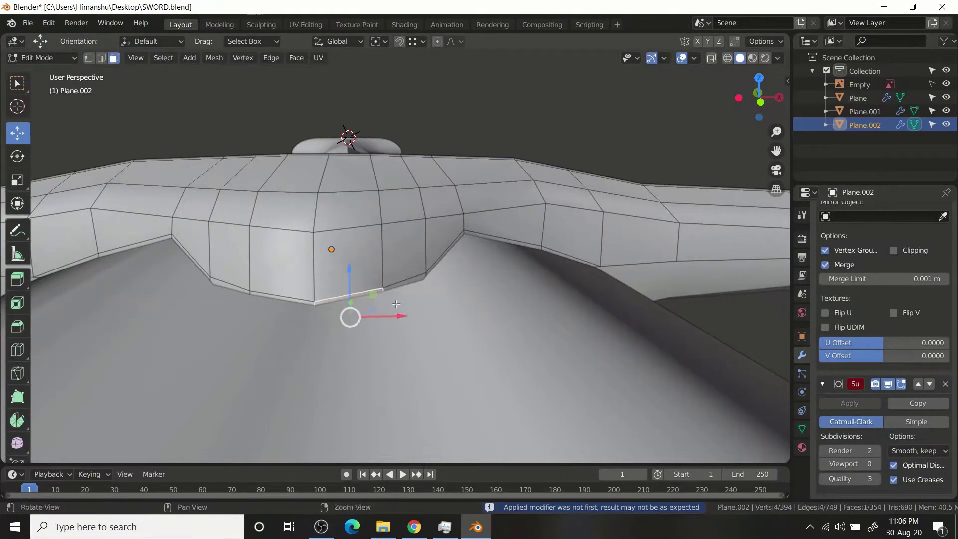
Extrude the underside edge loop faces along their normals to form a lip
alt+shift+click(399, 288)
key(w)
mouse_move(399, 299)
middle_down()
mouse_move(473, 343)
mouse_move(503, 272)
middle_up()
right_click(502, 272)
click(541, 261)
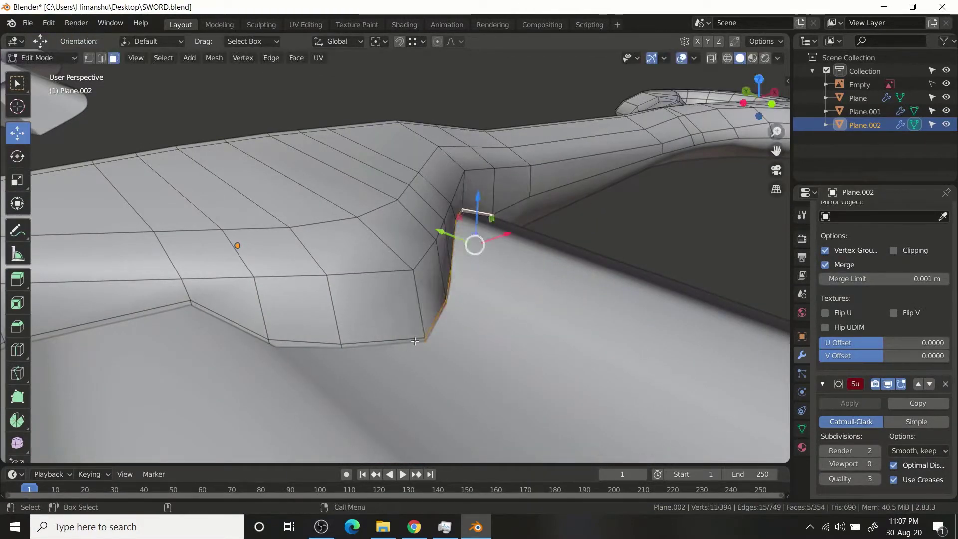
middle_drag(266, 345, 492, 266)
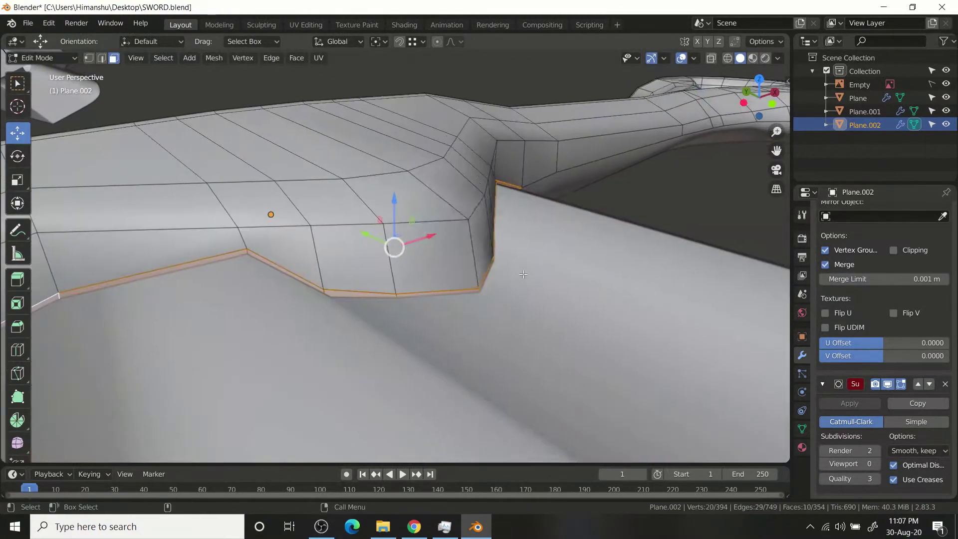
key(e)
click(491, 266)
Preview the lip with level 2 smoothing, then select the joint edge loop for editing
key(Tab)
key(ctrl+2)
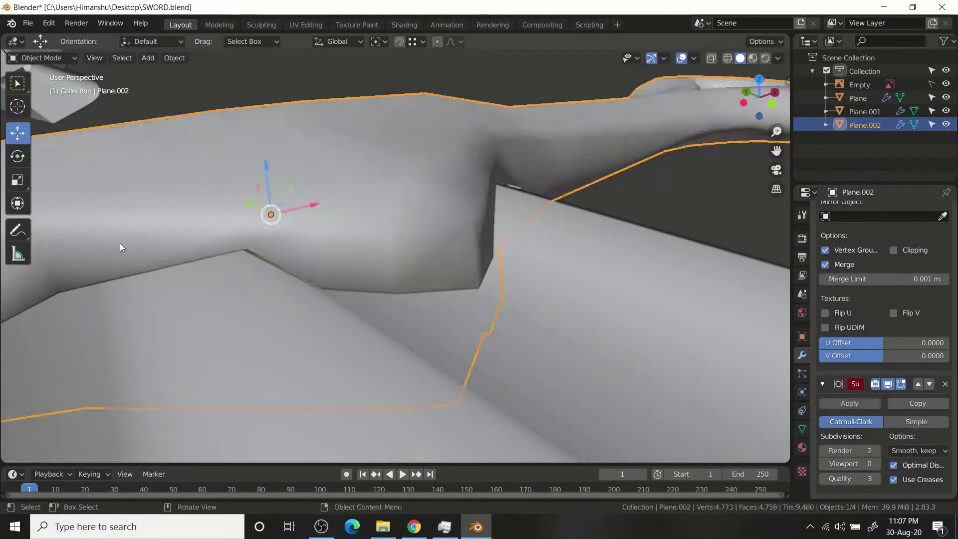
mouse_move(419, 231)
middle_down()
mouse_move(662, 313)
mouse_move(630, 367)
mouse_move(404, 272)
middle_up()
key(Tab)
alt+click(406, 277)
right_click(414, 272)
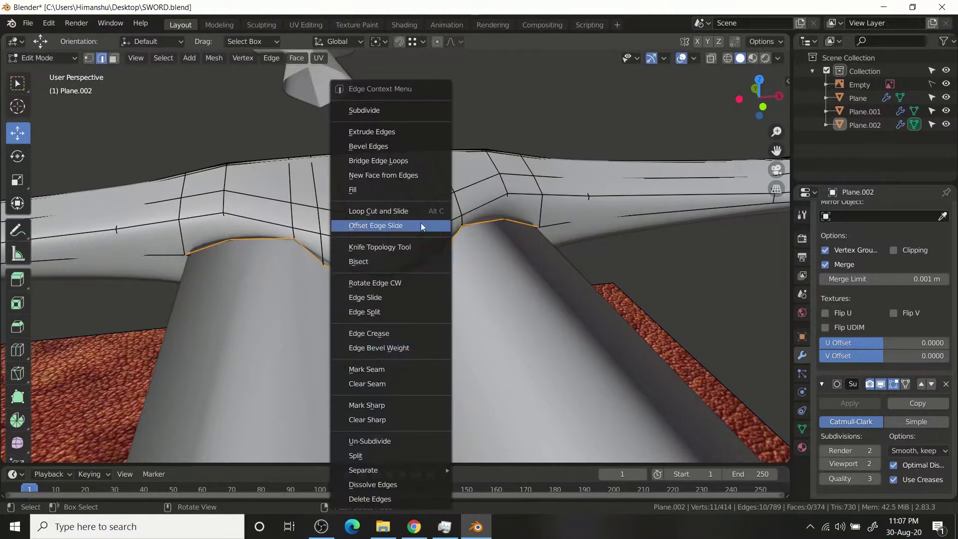
Add offset edge loops either side of the crossguard joint and preview them in object mode
click(421, 225)
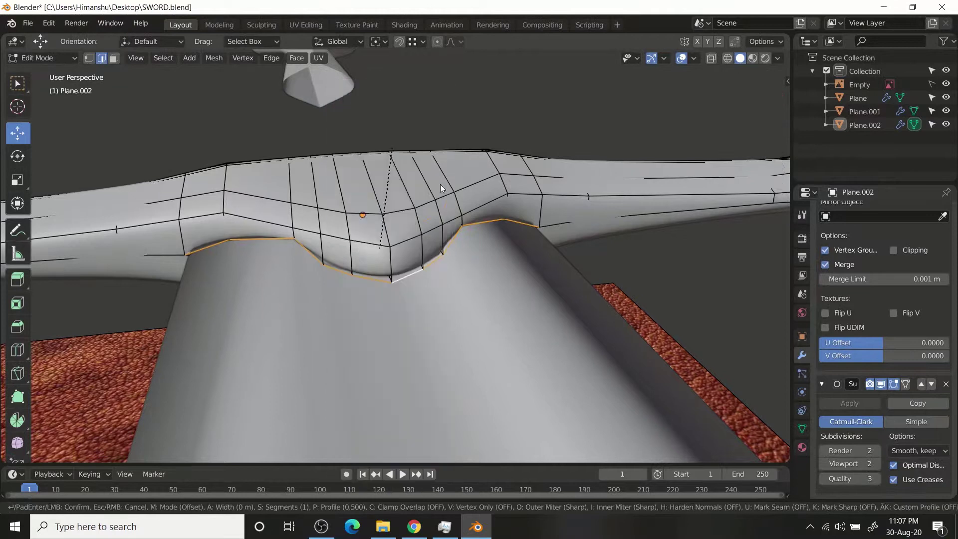
click(480, 294)
key(Tab)
mouse_move(364, 330)
middle_down()
mouse_move(357, 323)
mouse_move(387, 279)
middle_up()
key(Tab)
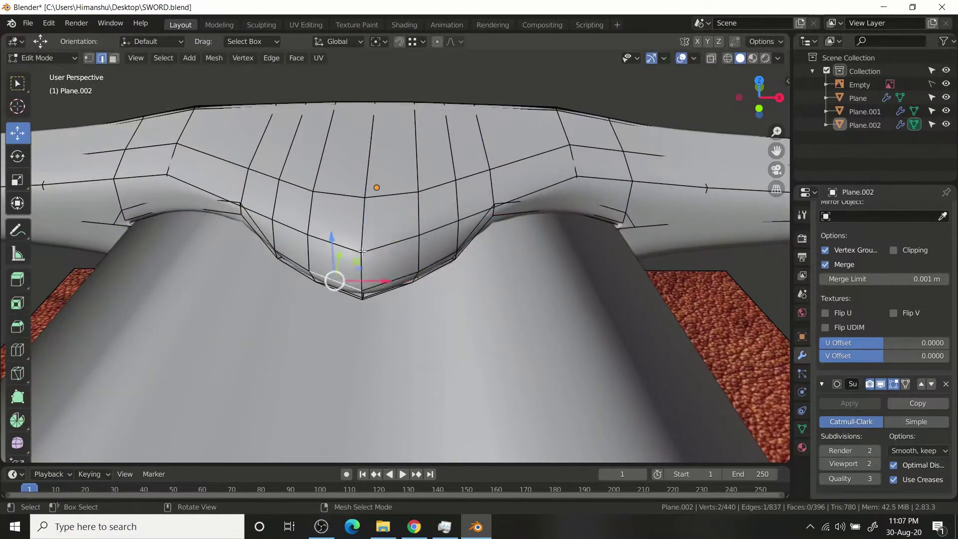
Bevel the selected crossguard edges and inspect the result from several angles
right_click(455, 271)
click(434, 148)
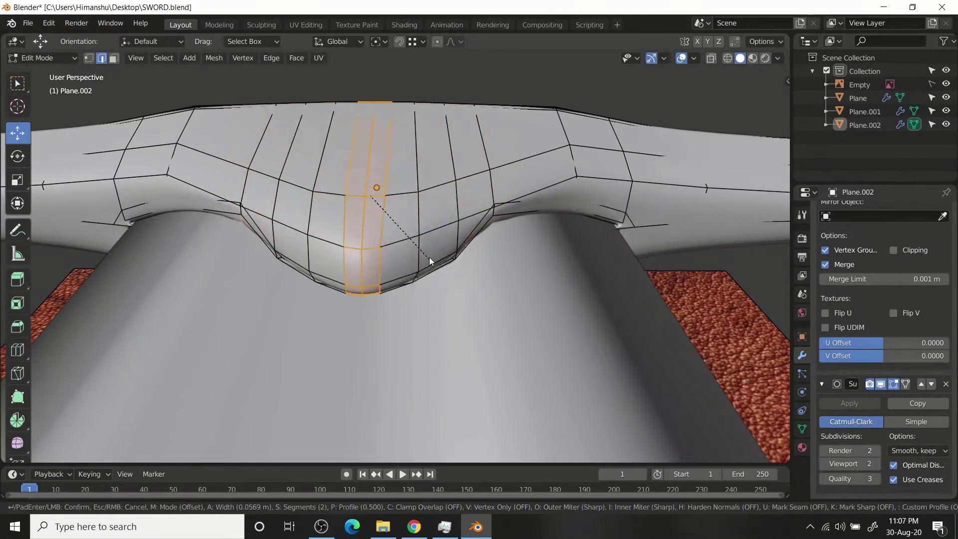
click(429, 256)
key(Tab)
middle_drag(195, 248, 367, 327)
scroll(369, 331, up, 3)
key(Tab)
mouse_move(414, 261)
middle_down()
mouse_move(333, 306)
mouse_move(437, 346)
middle_up()
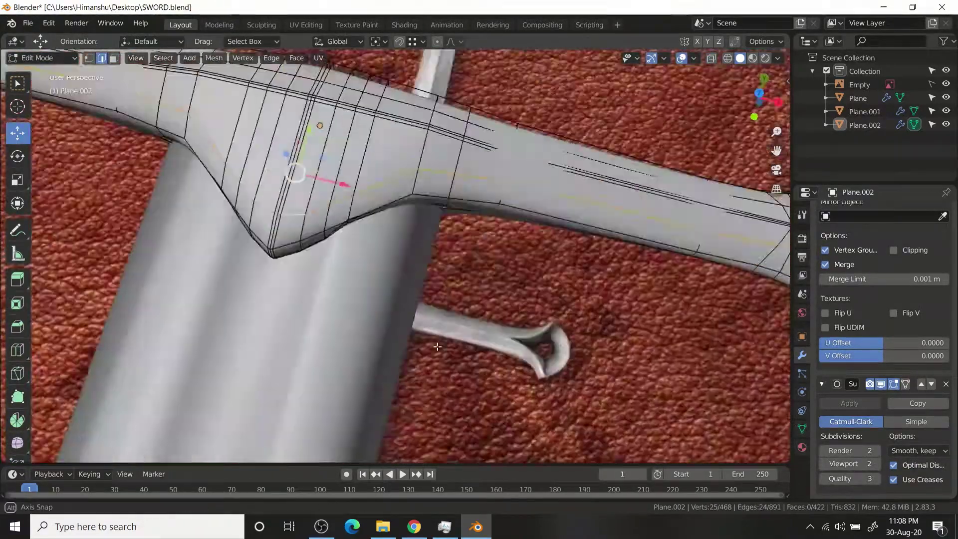
middle_drag(437, 346, 369, 260)
scroll(368, 260, up, 3)
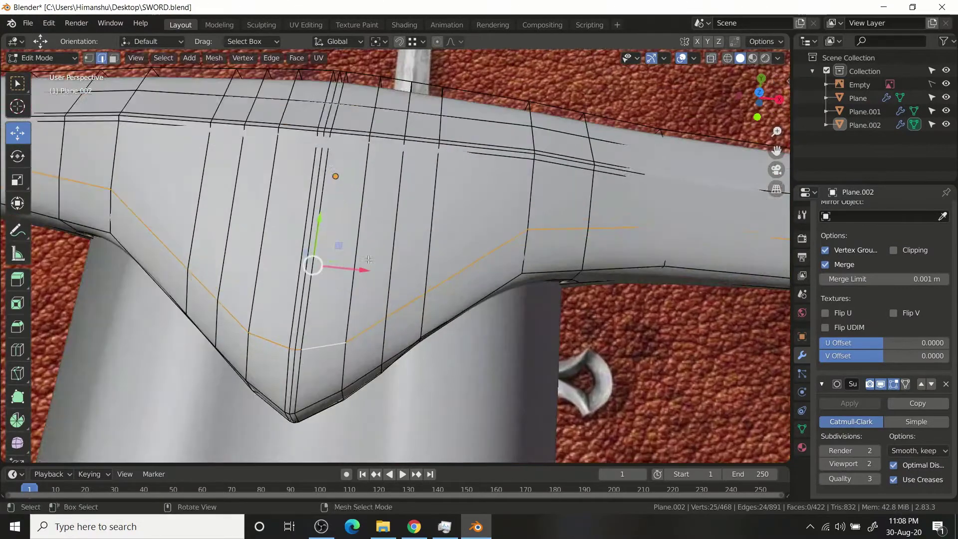
mouse_move(340, 322)
middle_down()
mouse_move(413, 395)
mouse_move(268, 169)
mouse_move(439, 129)
mouse_move(405, 171)
middle_up()
Turn the smoothing preview off, then return to mesh editing with level 2 smoothing
key(Tab)
key(ctrl+0)
key(ctrl+Tab)
click(584, 152)
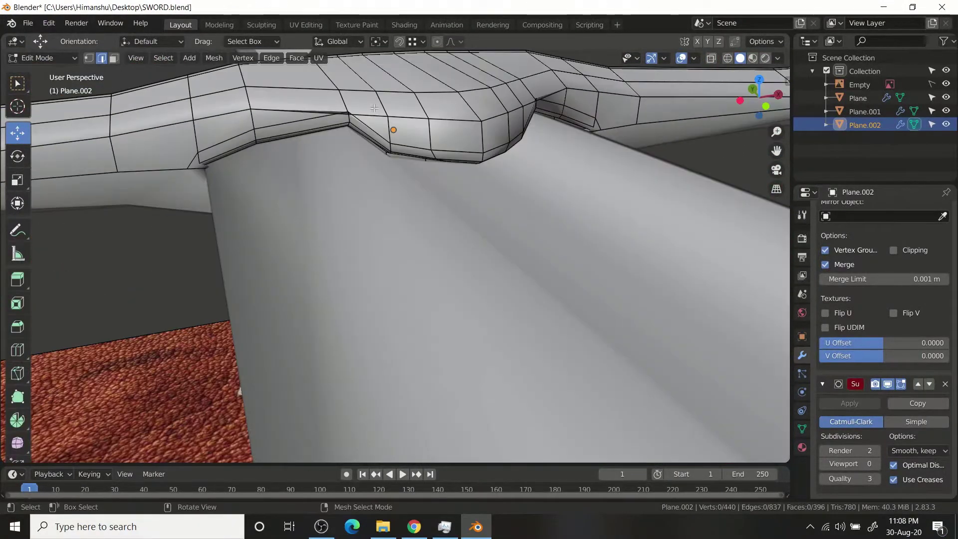
key(ctrl+2)
Select the joint edge loop and try a bevel, then cancel it and disable smoothing
alt+click(373, 139)
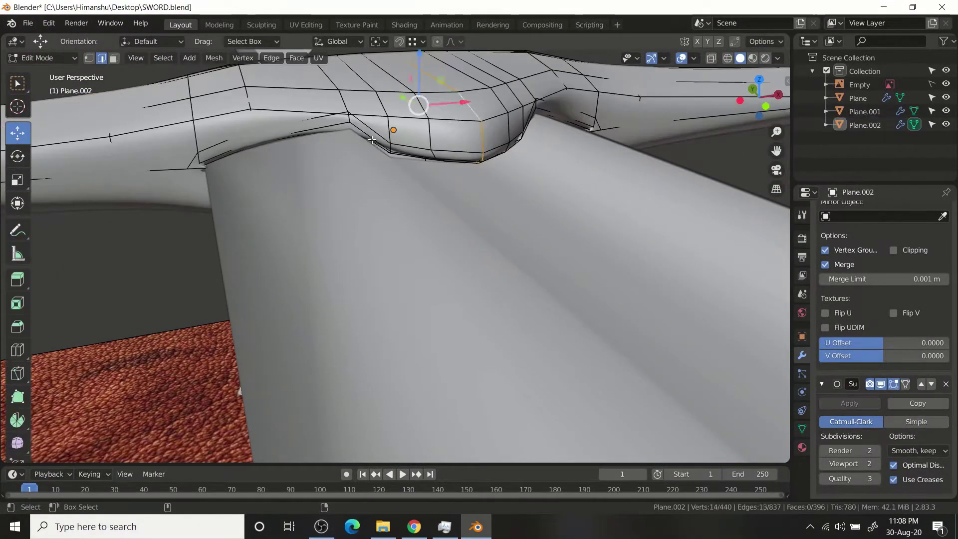
right_click(373, 140)
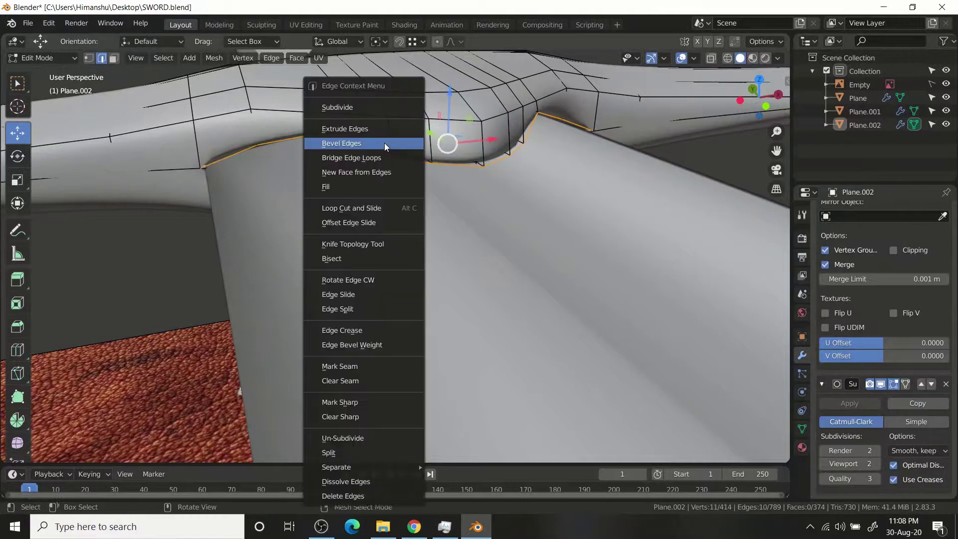
click(384, 143)
right_click(488, 188)
mouse_move(488, 188)
middle_down()
mouse_move(350, 140)
mouse_move(462, 199)
middle_up()
key(Tab)
key(ctrl+0)
scroll(847, 330, up, 2)
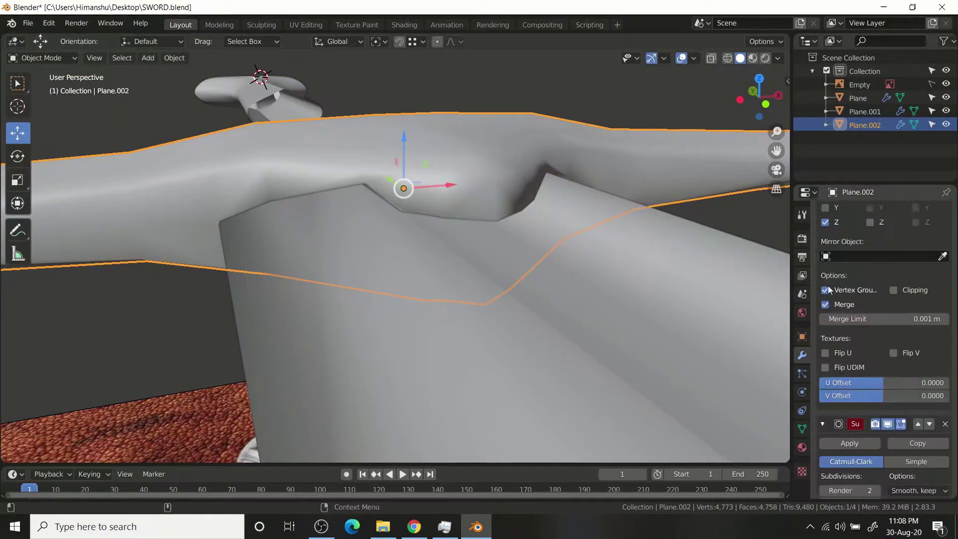
Re-enter edit mode and finish a vertex move on the blade's underside
key(Tab)
key(ctrl+Tab)
middle_drag(381, 193, 426, 152)
click(383, 172)
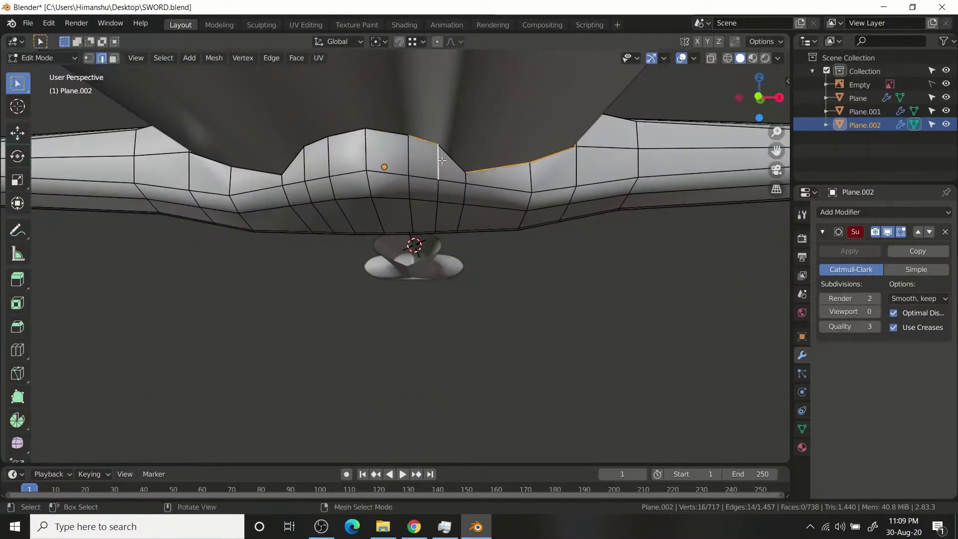
middle_drag(556, 115, 290, 200)
mouse_move(493, 201)
middle_down()
mouse_move(562, 118)
mouse_move(525, 214)
mouse_move(499, 184)
mouse_move(426, 197)
middle_up()
Bevel the two underside edge loops at the crossguard joint and preview at subdivision level 2
alt+click(499, 184)
alt+shift+click(426, 196)
right_click(425, 197)
click(415, 146)
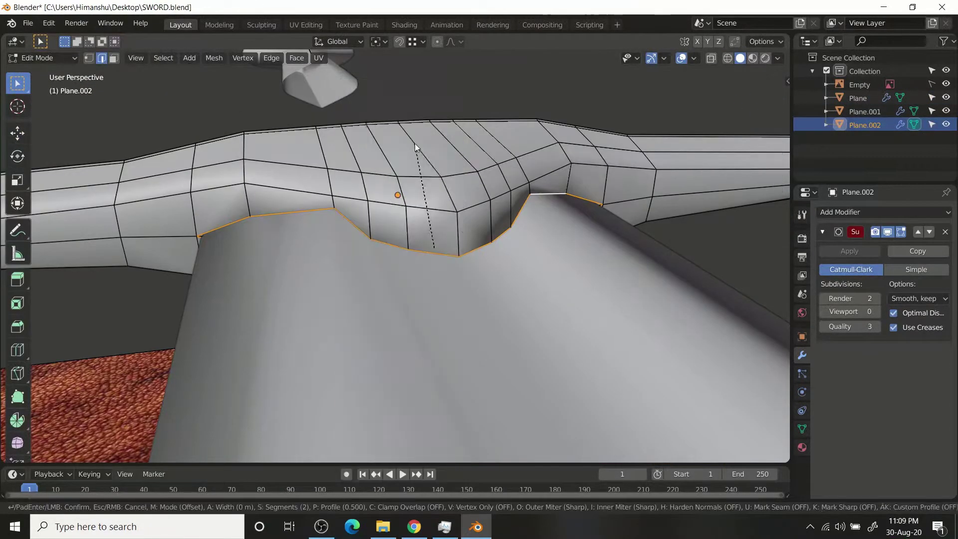
click(541, 278)
key(Tab)
key(ctrl+2)
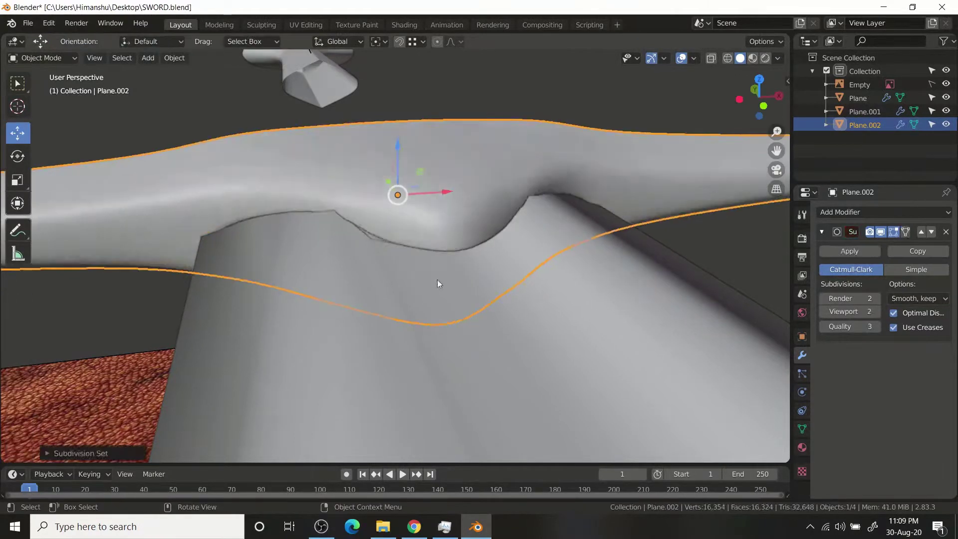
middle_drag(438, 283, 601, 264)
click(601, 265)
Inspect the whole sword and select the crossguard's bottom edge loop in edit mode
click(402, 217)
key(Tab)
scroll(417, 219, up, 5)
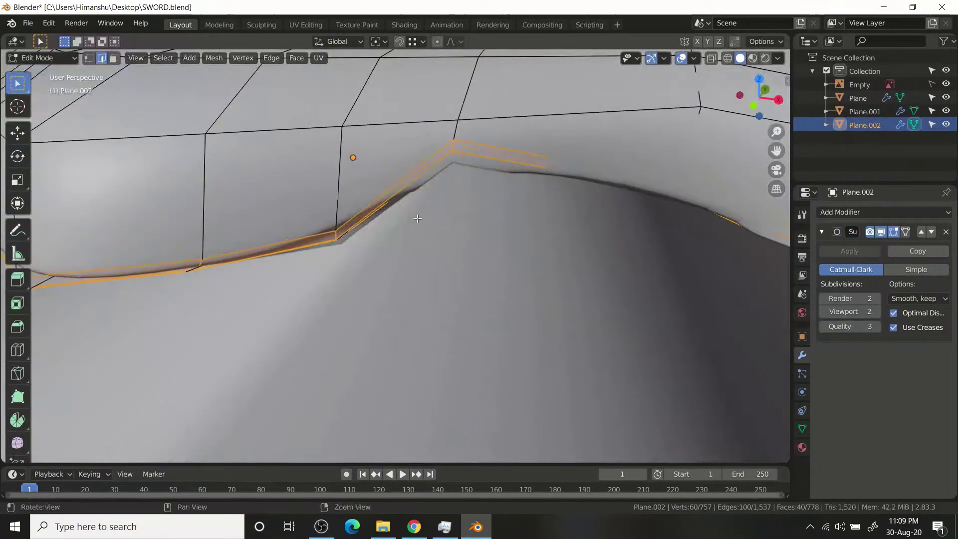
key(Tab)
scroll(418, 218, down, 5)
mouse_move(334, 124)
middle_down()
mouse_move(398, 209)
mouse_move(371, 93)
mouse_move(450, 158)
mouse_move(628, 118)
mouse_move(517, 214)
mouse_move(520, 172)
mouse_move(284, 138)
mouse_move(520, 204)
mouse_move(444, 245)
mouse_move(312, 375)
mouse_move(535, 421)
mouse_move(783, 191)
mouse_move(679, 258)
mouse_move(374, 269)
mouse_move(446, 260)
middle_up()
click(284, 138)
click(446, 260)
key(Tab)
alt+click(447, 259)
key(Tab)
key(Tab)
mouse_move(444, 269)
middle_down()
mouse_move(499, 205)
mouse_move(524, 240)
mouse_move(386, 270)
middle_up()
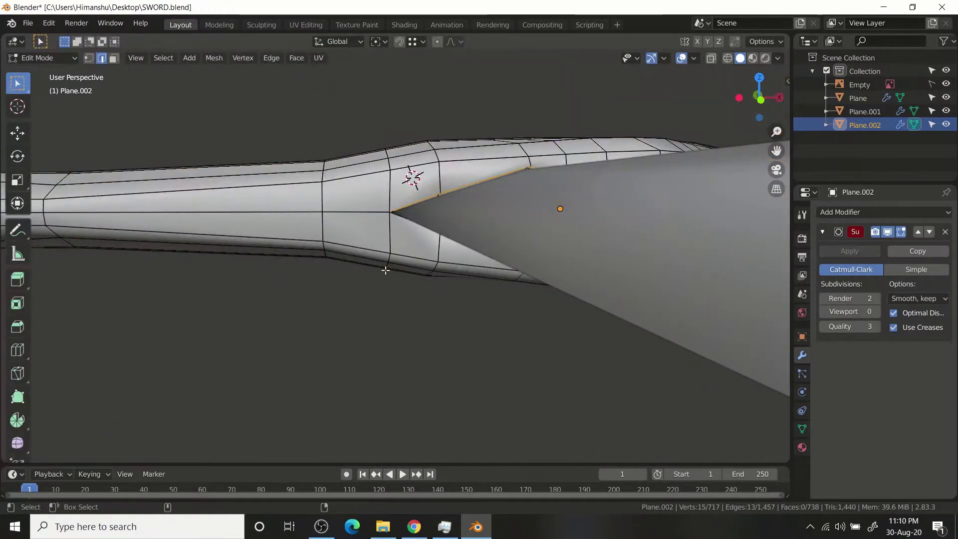
Reopen SWORD.blend from recent files, discarding unsaved changes
click(28, 23)
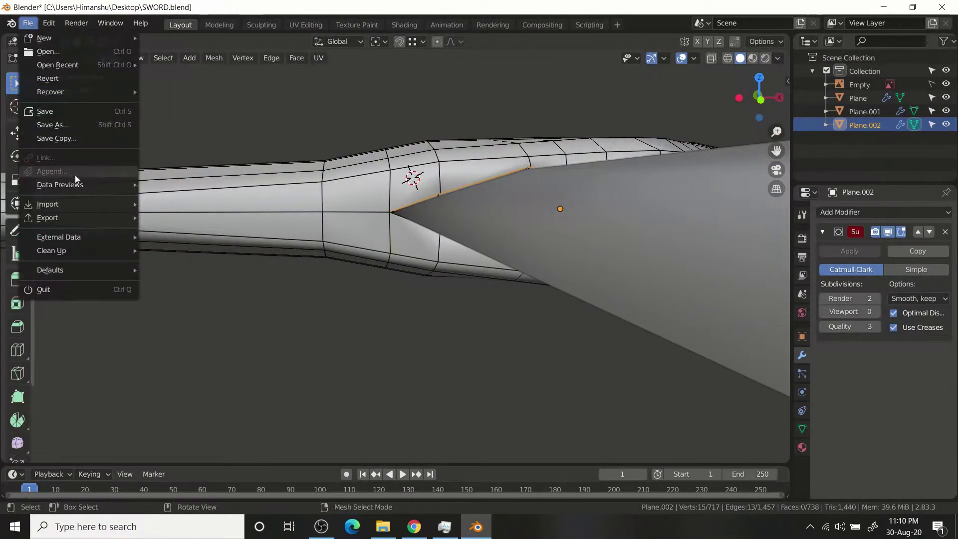
click(28, 23)
click(195, 77)
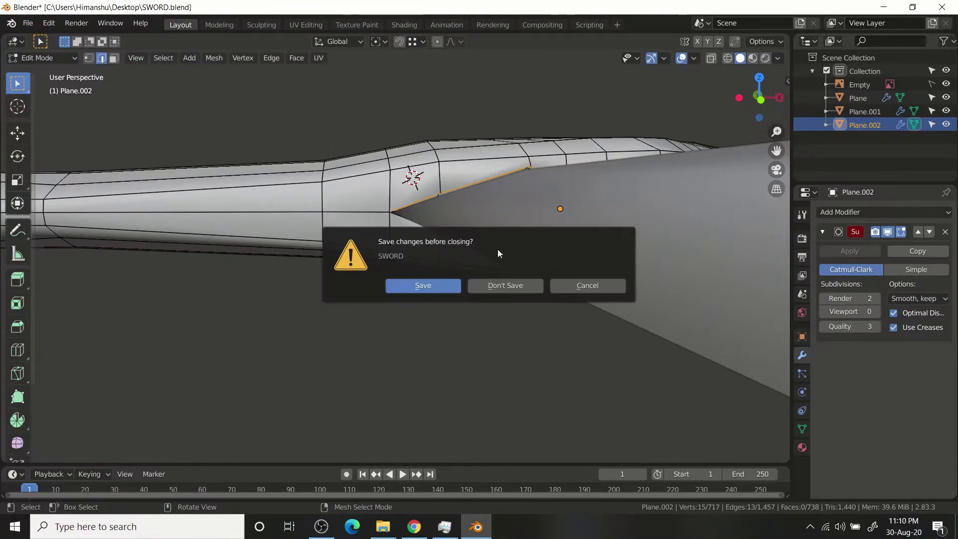
click(506, 284)
Select the crossguard and preview it with level 2 subdivision smoothing
mouse_move(529, 275)
middle_down()
mouse_move(466, 321)
mouse_move(424, 261)
mouse_move(453, 300)
middle_up()
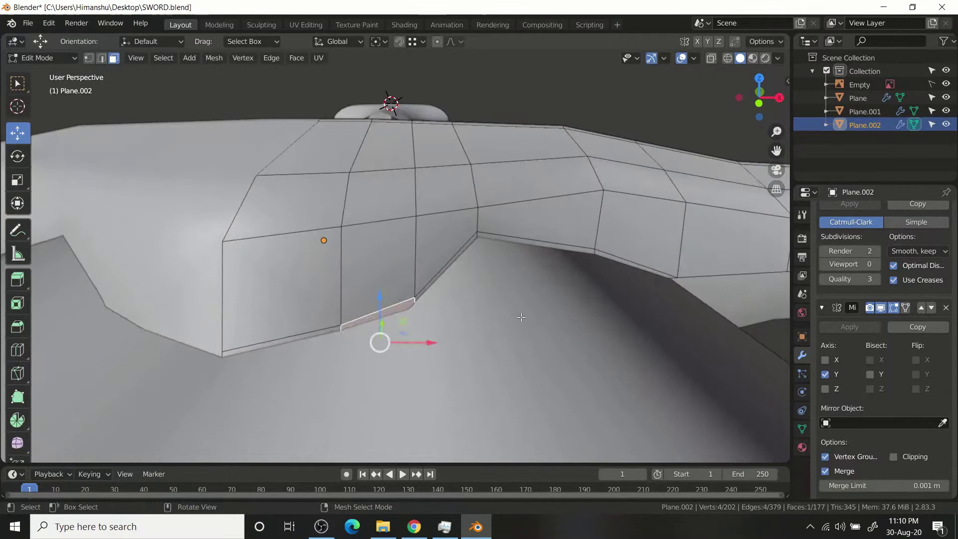
key(Tab)
click(508, 362)
key(ctrl+2)
scroll(519, 315, down, 3)
click(564, 253)
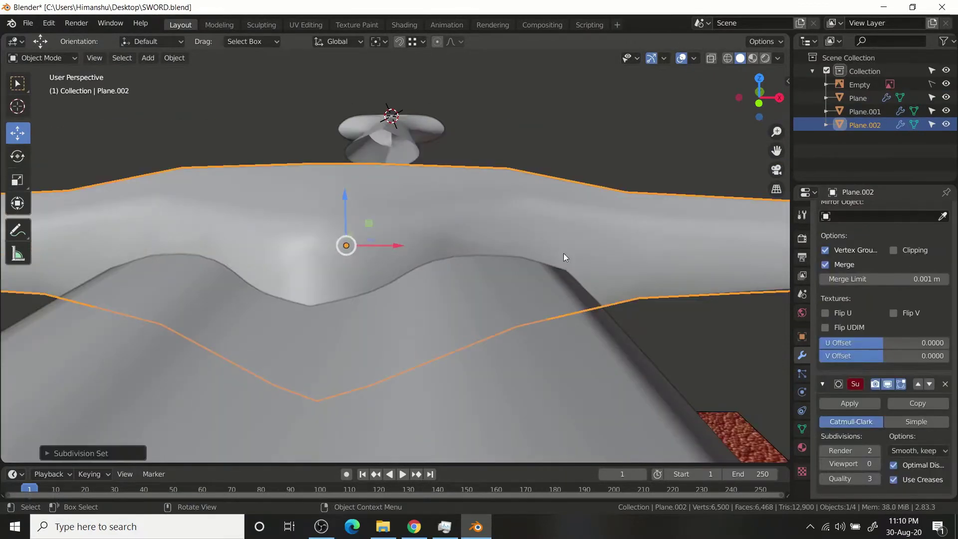
middle_drag(564, 253, 565, 284)
Orbit to a close view of the crossguard from object mode
key(Tab)
scroll(401, 278, up, 3)
scroll(402, 278, down, 5)
middle_drag(401, 278, 426, 231)
scroll(426, 231, up, 5)
click(335, 196)
middle_drag(334, 196, 372, 337)
middle_drag(387, 122, 385, 301)
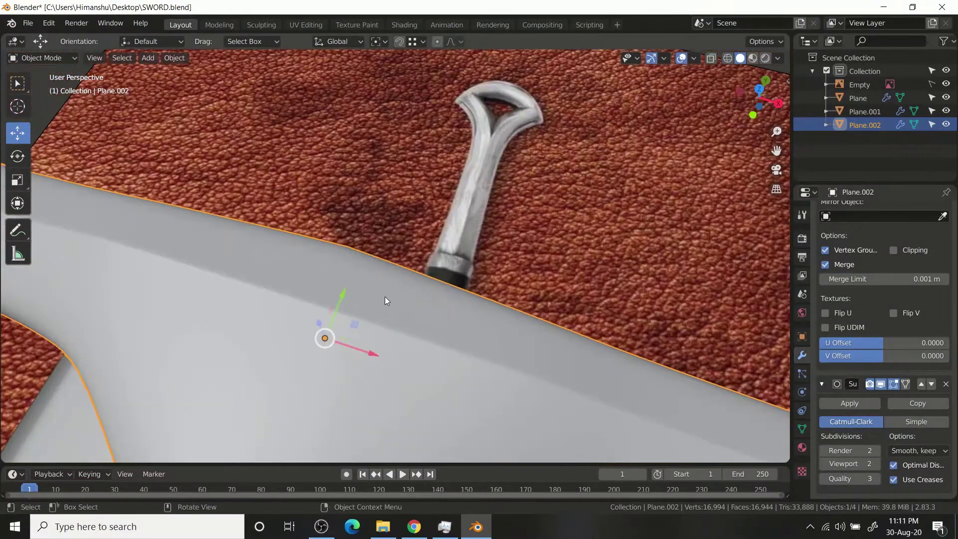
Raise three vertices on the guard's top edge along Z
key(Tab)
drag(330, 322, 330, 322)
middle_drag(330, 322, 305, 260)
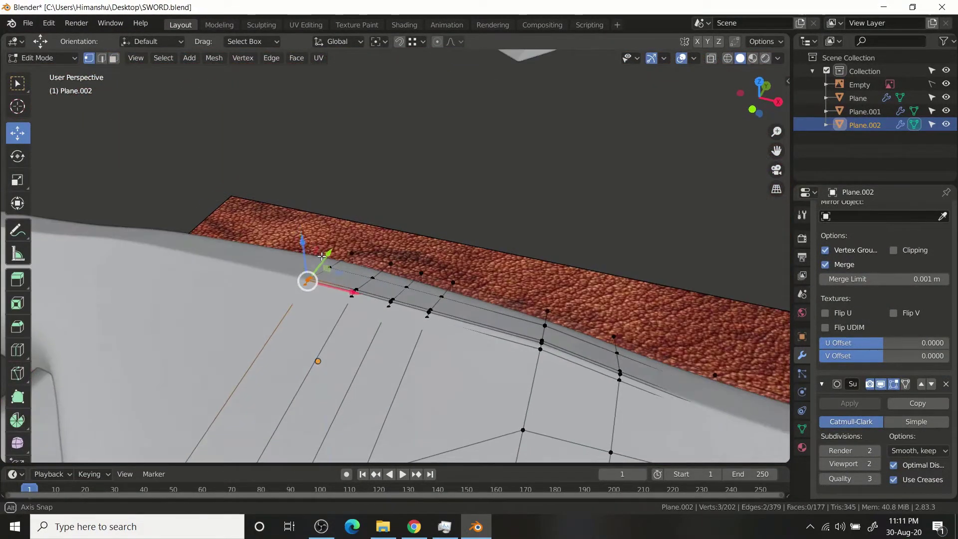
key(g)
key(z)
click(306, 216)
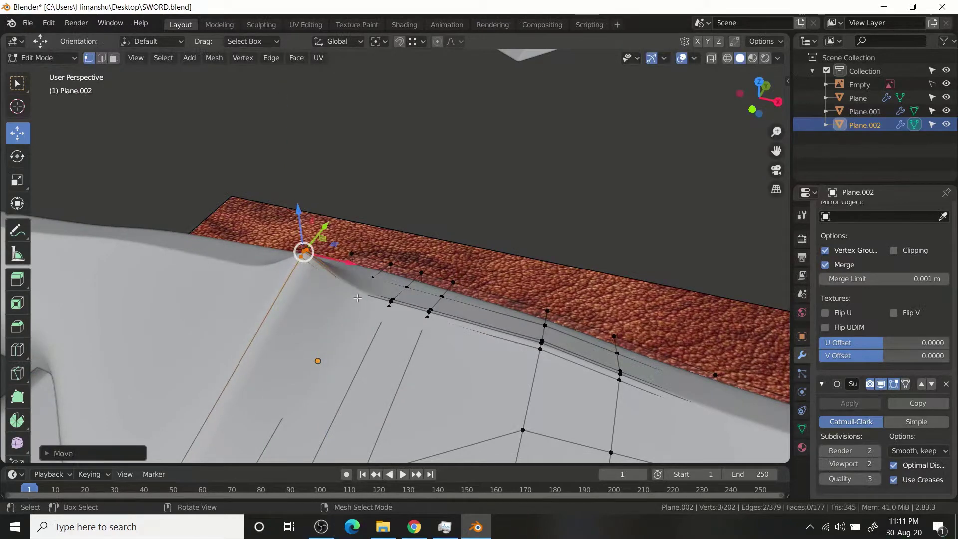
With X-ray on, box-select the guard's peak vertex and raise it vertically
key(alt+z)
key(w)
mouse_move(363, 298)
middle_down()
mouse_move(324, 347)
mouse_move(329, 299)
middle_up()
key(shift+space)
key(g)
drag(348, 250, 348, 248)
click(352, 248)
mouse_move(351, 248)
middle_down()
mouse_move(425, 165)
mouse_move(387, 178)
middle_up()
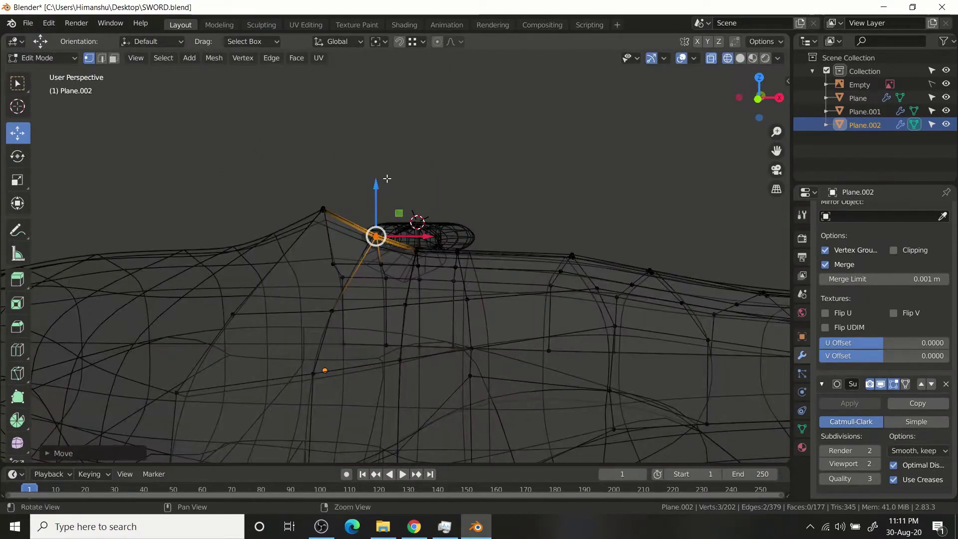
key(alt+z)
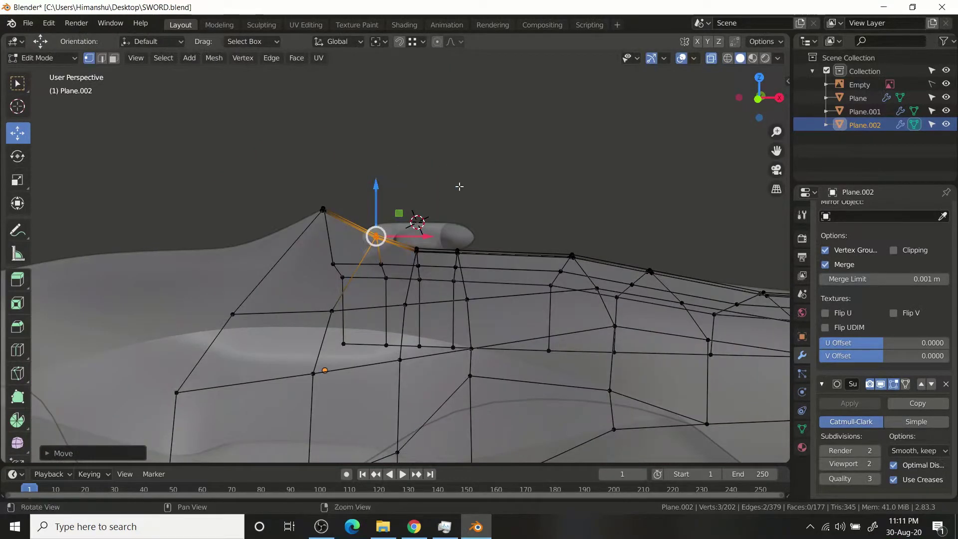
Box-select the peak vertex again and raise it higher to form the pointed top
middle_drag(676, 93, 262, 191)
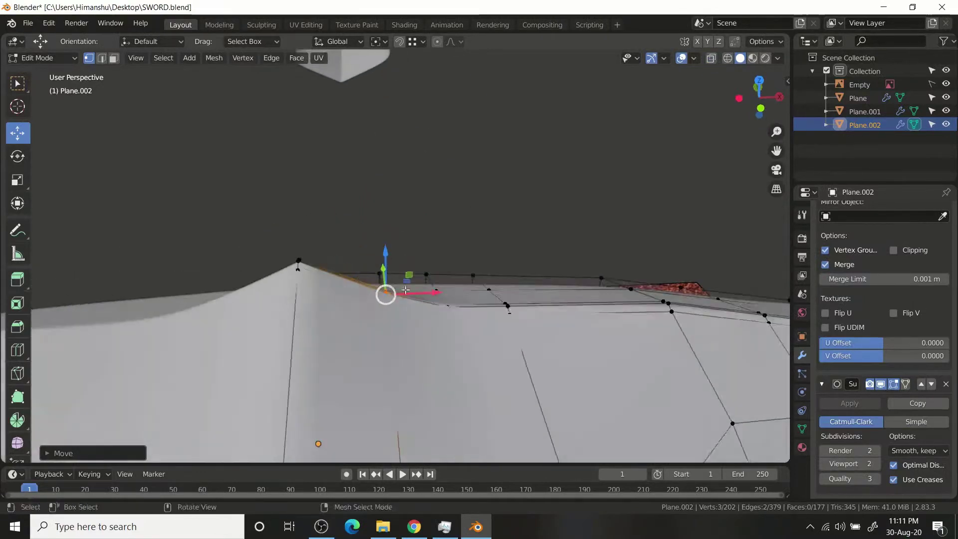
key(b)
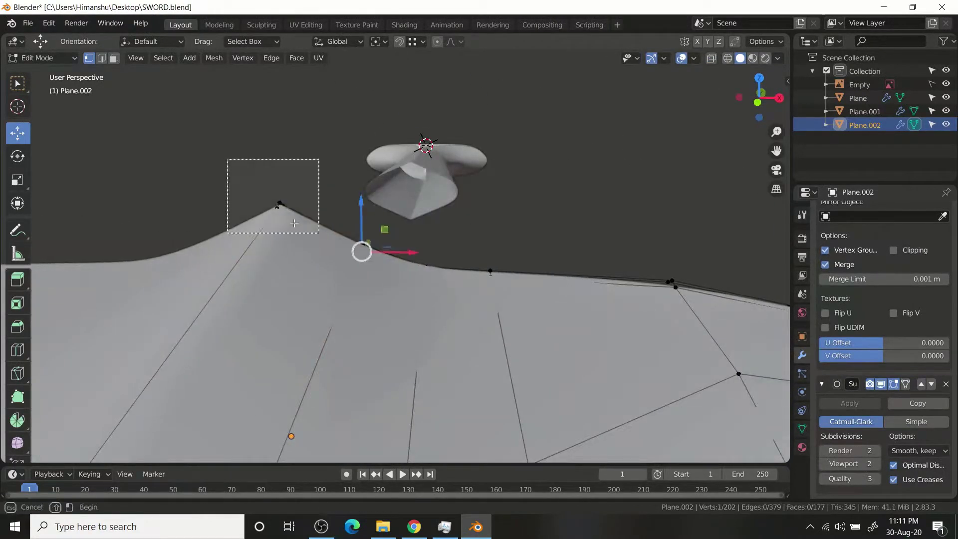
drag(279, 146, 283, 165)
key(alt+z)
key(w)
middle_drag(283, 165, 274, 210)
drag(274, 213, 288, 234)
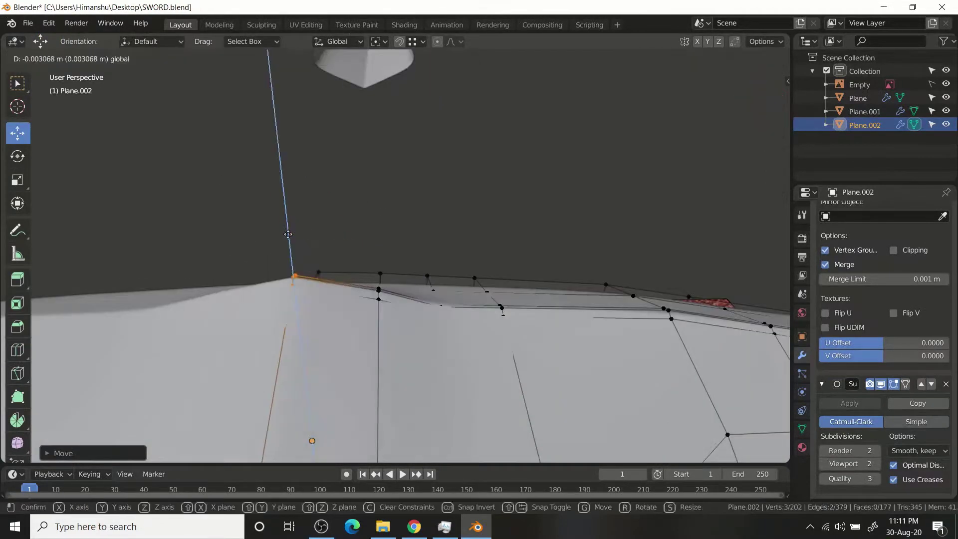
click(287, 225)
key(Tab)
Move the selected peak vertex along the Y axis to align it
mouse_move(300, 350)
middle_down()
mouse_move(406, 324)
mouse_move(412, 304)
mouse_move(386, 223)
mouse_move(381, 265)
mouse_move(442, 292)
mouse_move(385, 223)
middle_up()
scroll(376, 214, down, 3)
key(Tab)
key(g)
key(y)
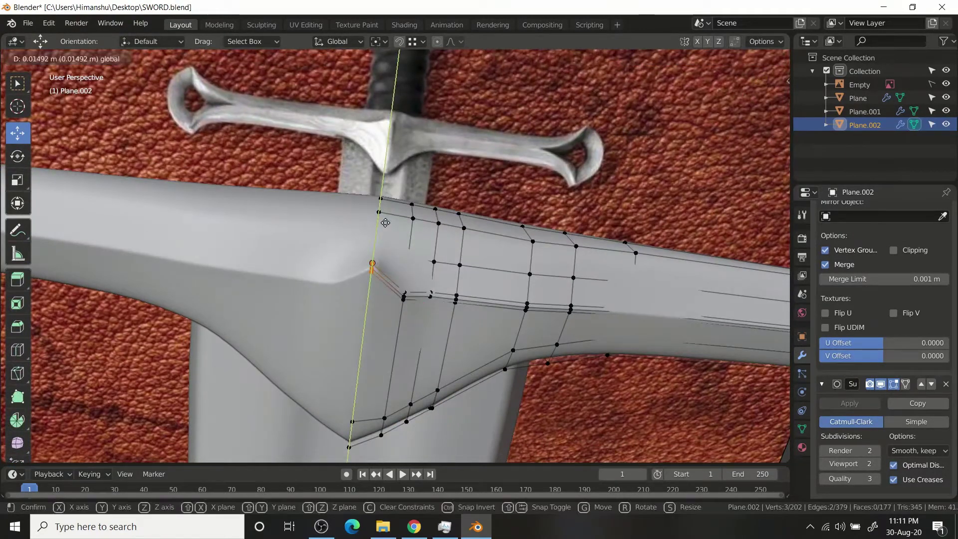
click(385, 222)
key(grave)
In top view, slide the crossguard's central vertices onto the reference sword
click(504, 235)
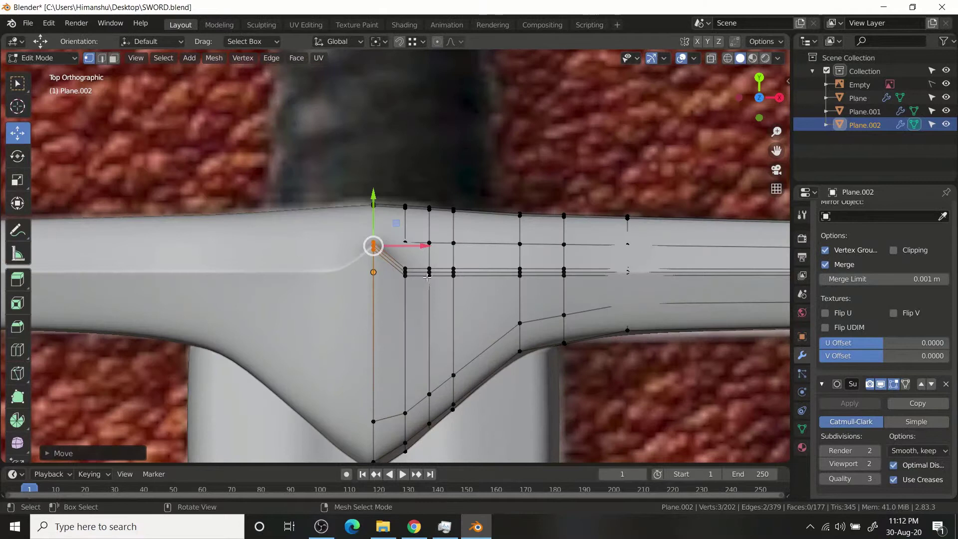
key(Escape)
scroll(440, 315, up, 1)
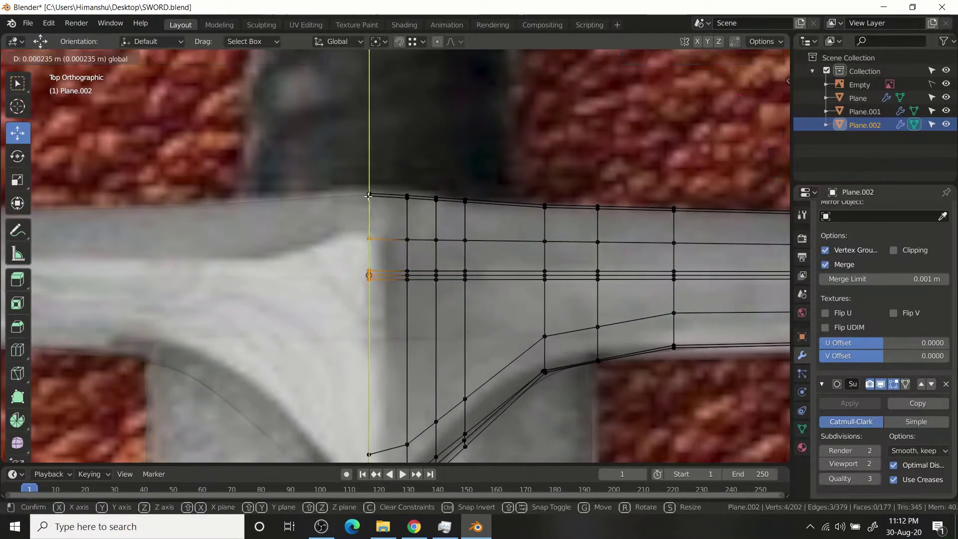
click(412, 191)
scroll(451, 249, down, 2)
scroll(451, 249, up, 2)
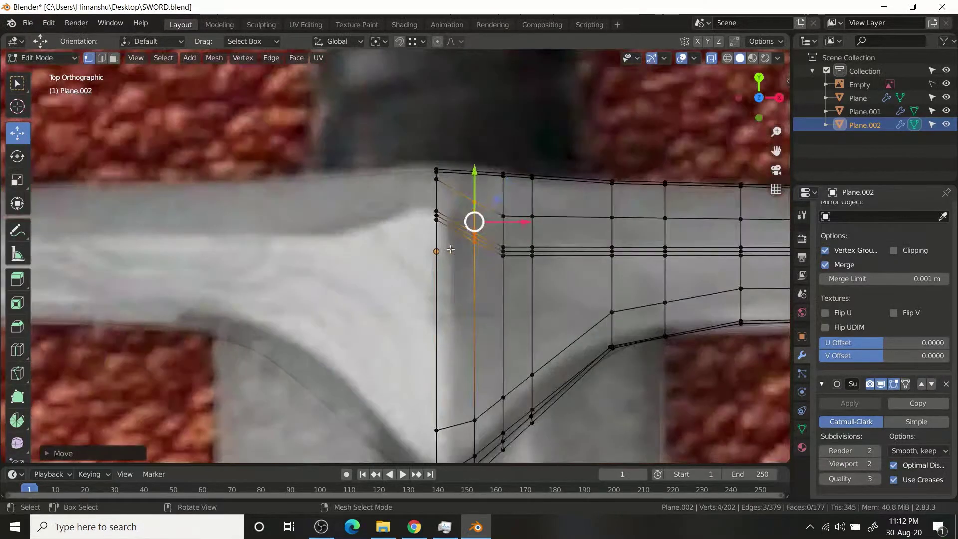
Leave edit mode and orbit out of top view to examine the guard
key(Tab)
scroll(491, 267, down, 5)
scroll(463, 271, up, 2)
mouse_move(463, 271)
middle_down()
mouse_move(441, 289)
mouse_move(306, 158)
mouse_move(574, 176)
middle_up()
scroll(510, 201, up, 3)
scroll(510, 149, up, 2)
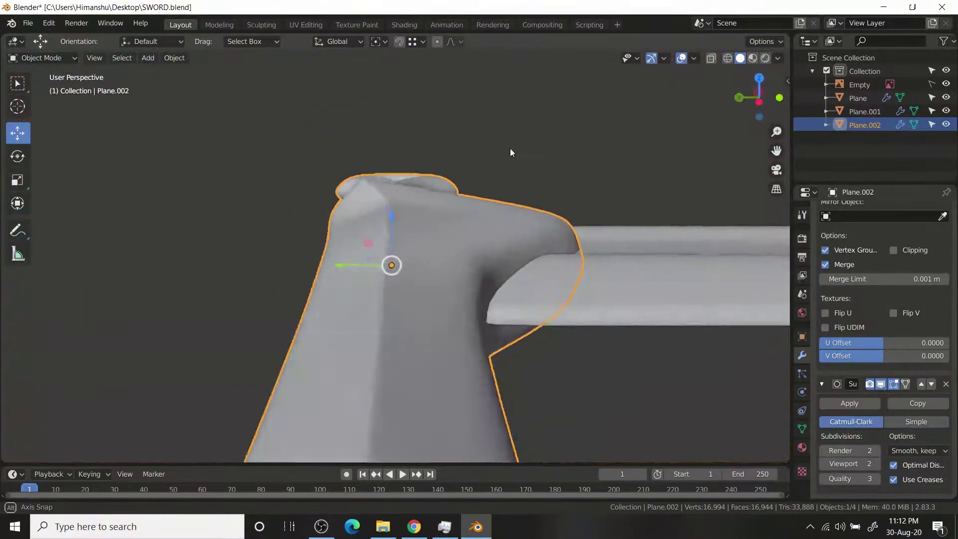
scroll(410, 189, up, 2)
mouse_move(411, 193)
middle_down()
mouse_move(514, 252)
mouse_move(481, 313)
mouse_move(407, 283)
middle_up()
Raise the guard's selected top edge along Z and slide vertices along Y
key(Tab)
middle_drag(473, 277, 394, 272)
key(g)
key(z)
click(330, 290)
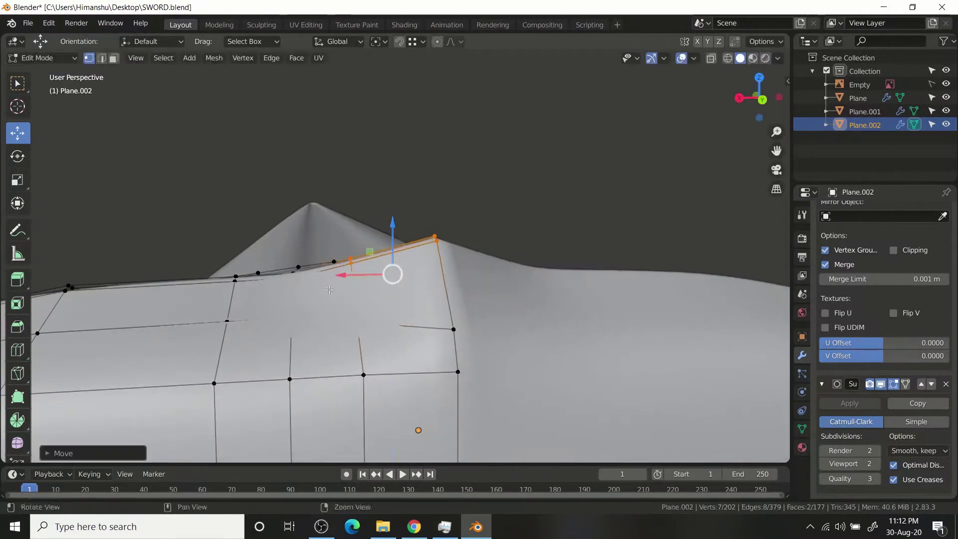
click(397, 188)
mouse_move(454, 222)
middle_down()
mouse_move(482, 242)
mouse_move(509, 312)
middle_up()
drag(581, 320, 551, 323)
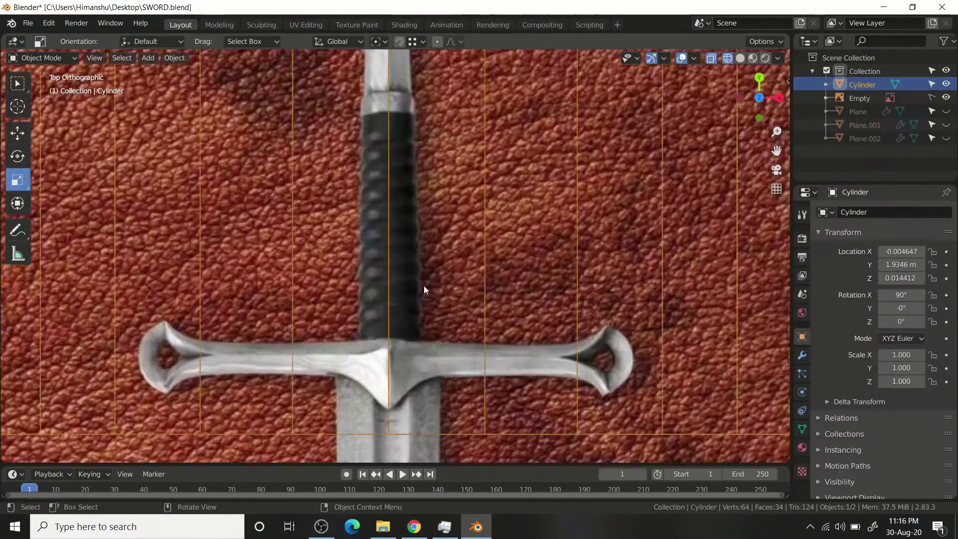
scroll(424, 285, down, 5)
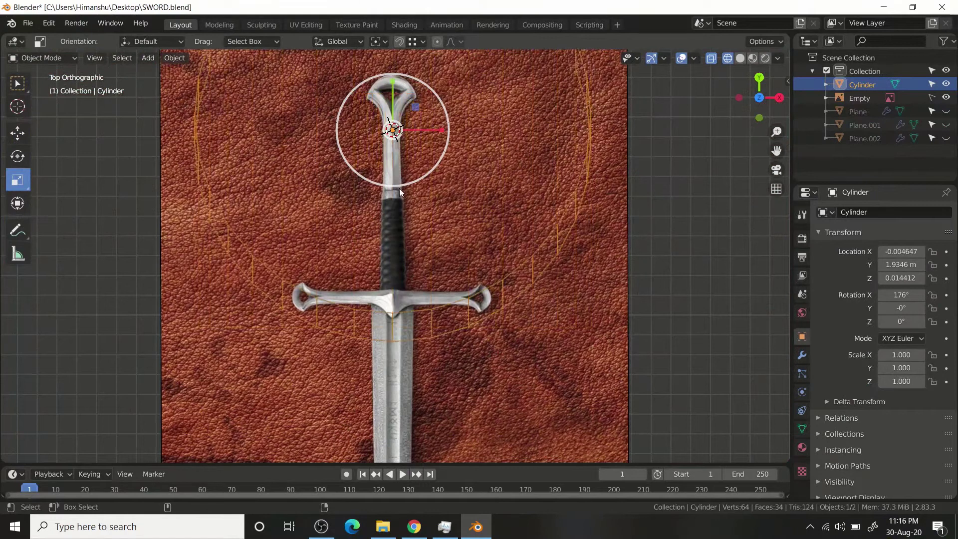
Delete the old cylinder and add a new one rotated 90 degrees on X
key(Delete)
key(shift+a)
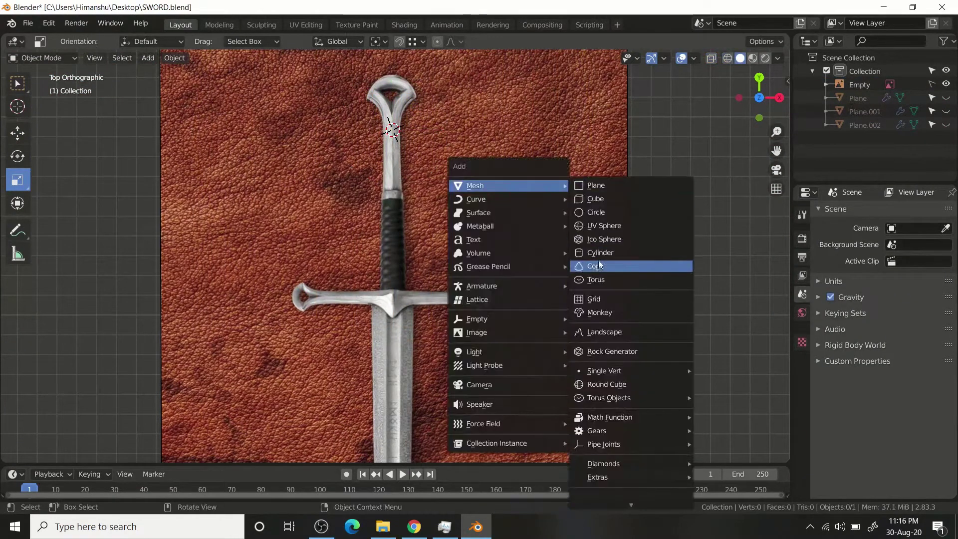
click(644, 261)
text(0)
key(Return)
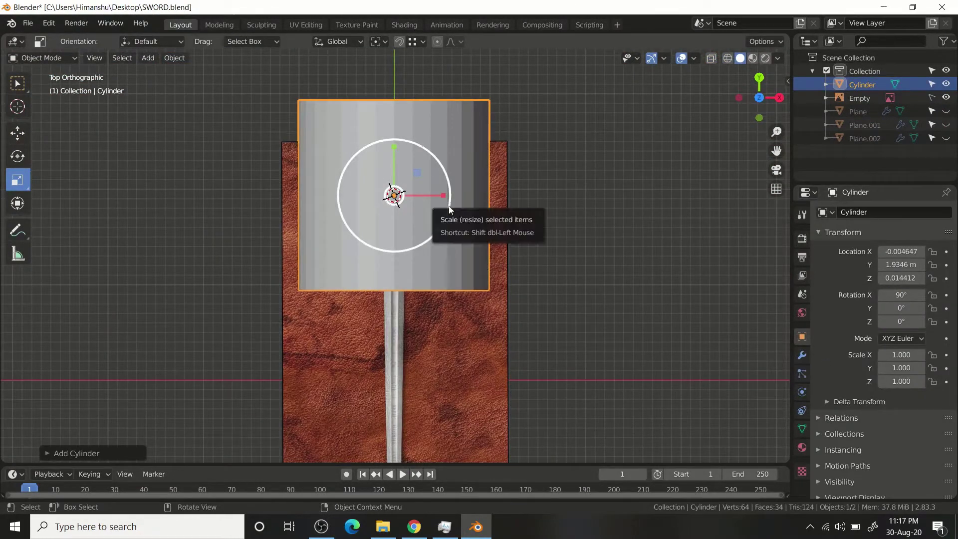
Inspect the new cylinder in see-through face mode from the top view
key(Tab)
key(alt+z)
key(ctrl+Tab)
click(452, 148)
key(alt+a)
middle_drag(453, 147, 419, 212)
key(KP_7)
key(Tab)
Shrink and flatten the cylinder into a thin ring on the grip above the crossguard
key(s)
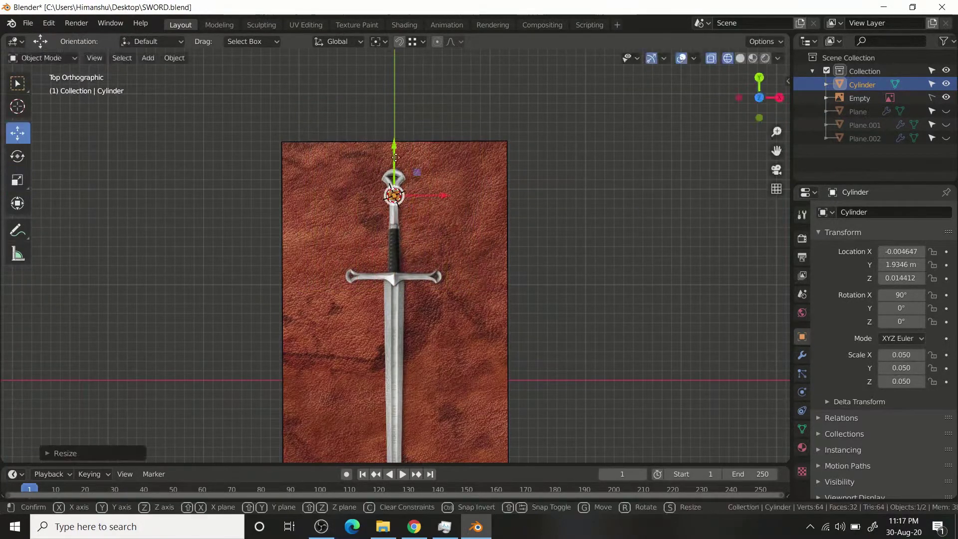
drag(395, 158, 395, 222)
key(KP_Decimal)
click(17, 180)
mouse_move(396, 275)
mouse_down()
mouse_move(396, 262)
mouse_move(396, 289)
mouse_up()
scroll(396, 263, down, 4)
scroll(507, 292, up, 4)
click(395, 307)
scroll(426, 328, up, 1)
scroll(423, 350, down, 4)
scroll(420, 368, up, 3)
scroll(464, 309, up, 3)
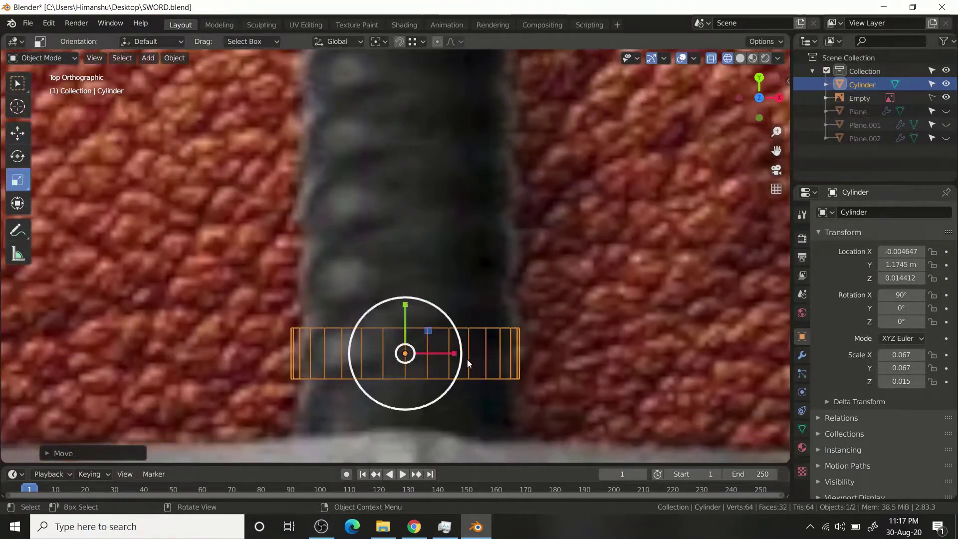
scroll(407, 151, down, 4)
scroll(428, 215, up, 2)
scroll(449, 336, up, 3)
Bulge the ring's middle loop outward and extrude its edges taller
key(Tab)
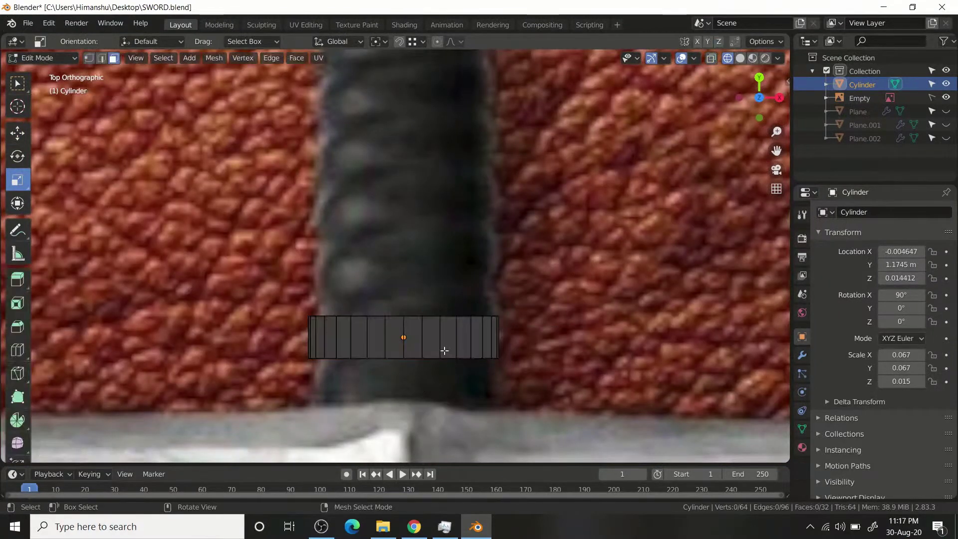
drag(443, 346, 446, 345)
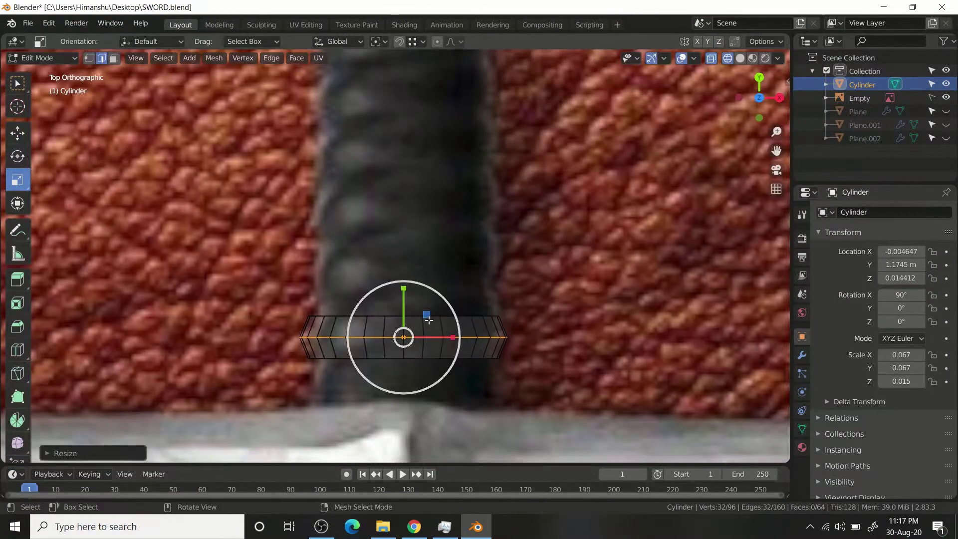
right_click(442, 356)
click(479, 131)
drag(404, 293, 404, 285)
Bevel the ring's selected edge loops
key(ctrl+Tab)
right_click(498, 337)
click(517, 146)
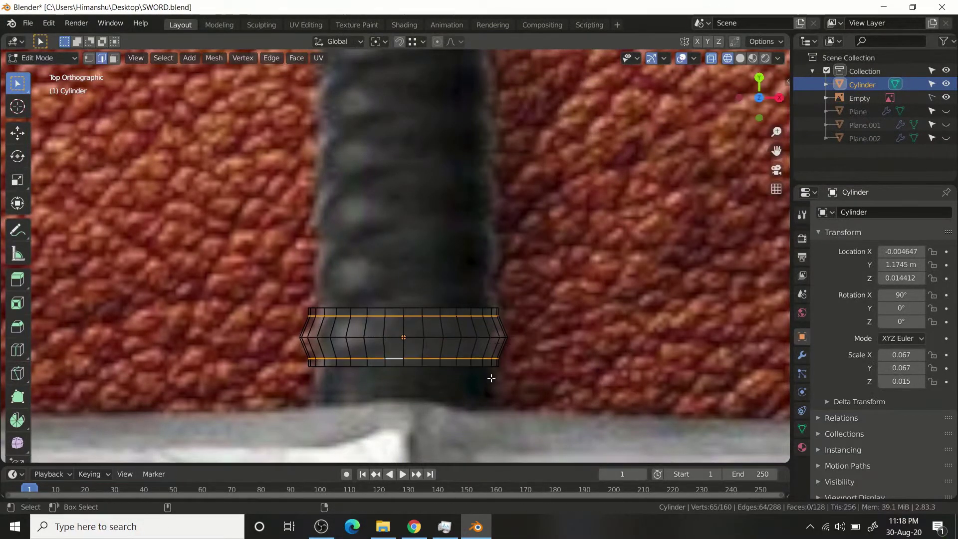
scroll(456, 347, up, 2)
scroll(455, 346, up, 3)
middle_drag(413, 364, 459, 398)
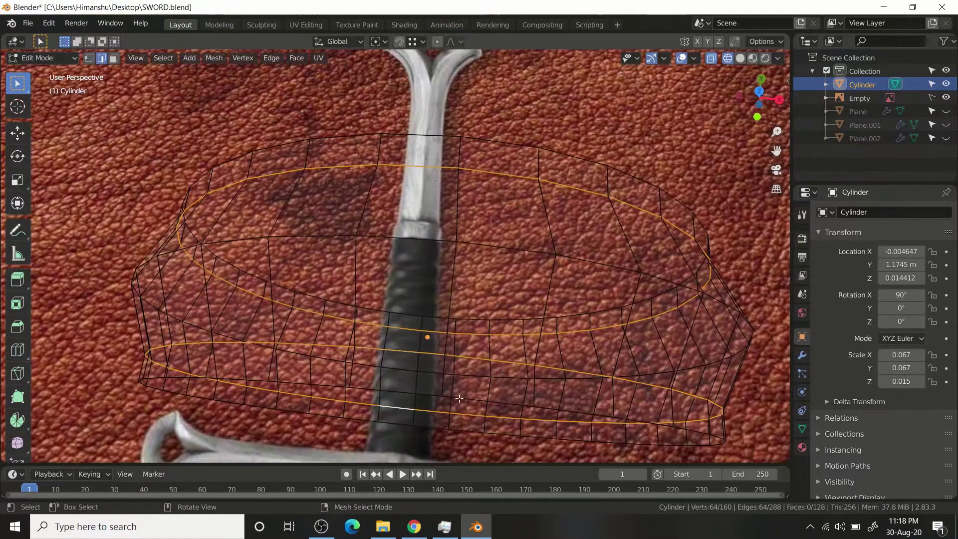
key(KP_7)
right_click(513, 310)
key(ctrl+b)
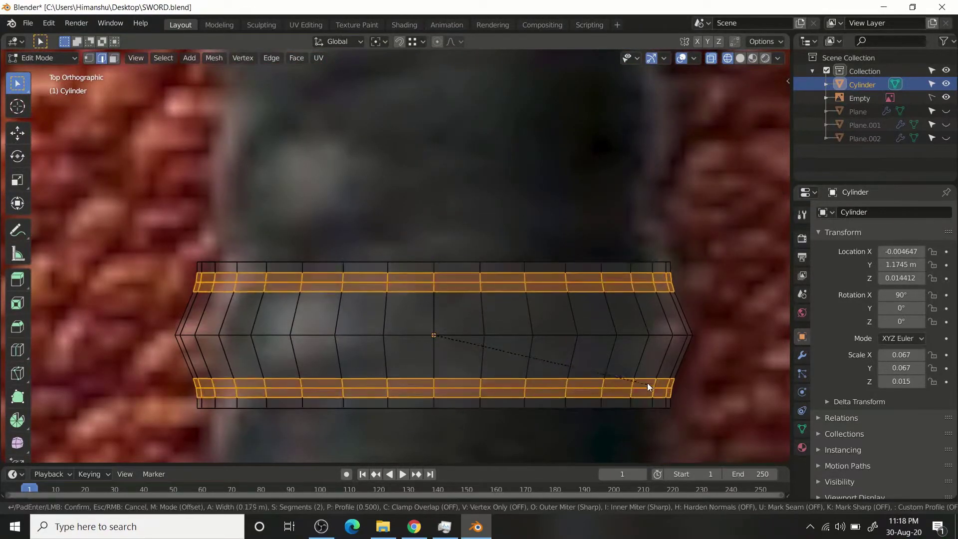
click(642, 378)
Smooth the band with level 2 subdivision and add an Array modifier
key(ctrl+Tab)
click(188, 333)
key(ctrl+2)
click(637, 315)
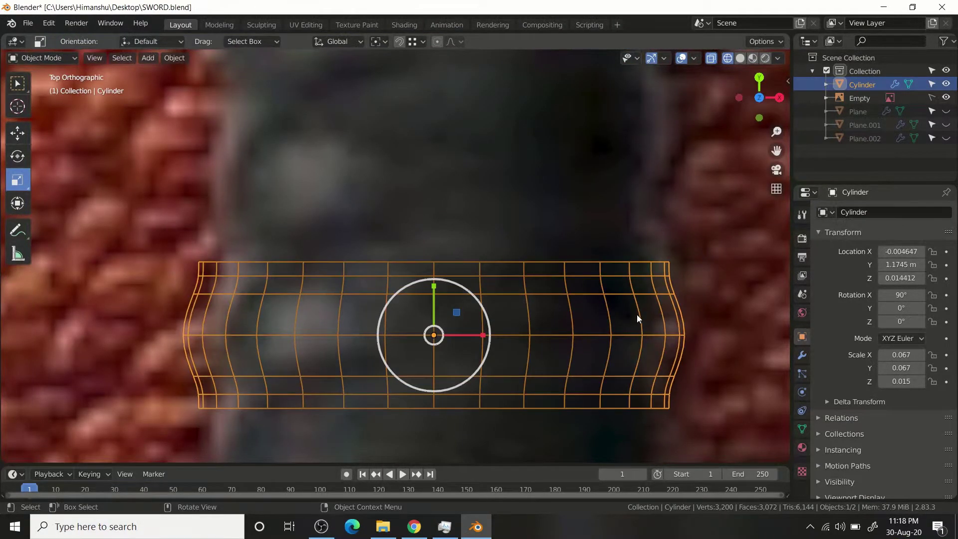
scroll(637, 314, down, 2)
click(802, 355)
click(884, 212)
click(686, 241)
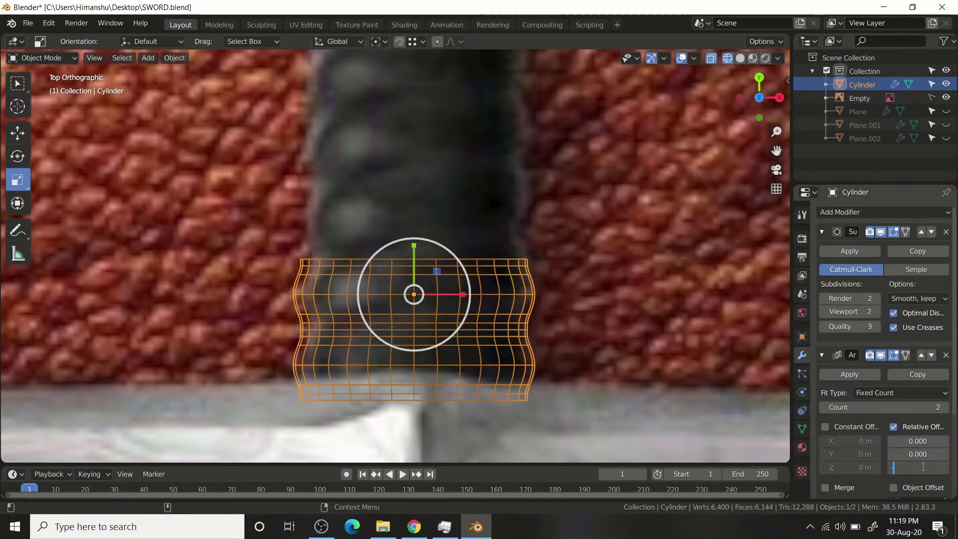
text(-1.000)
Set the array count to 11 and move the stack down onto the crossguard
drag(947, 414, 951, 415)
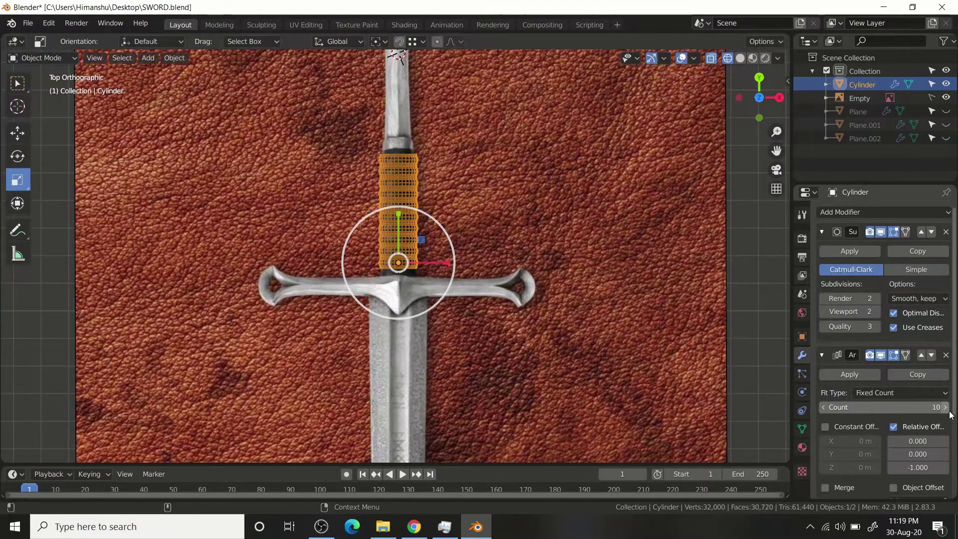
click(946, 408)
drag(398, 222, 399, 210)
scroll(446, 238, up, 3)
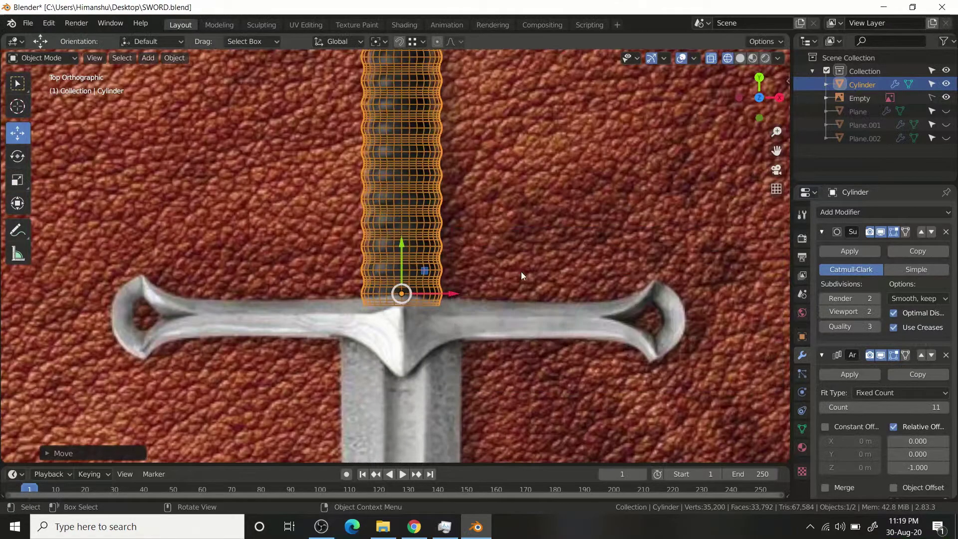
key(alt+z)
scroll(469, 239, up, 4)
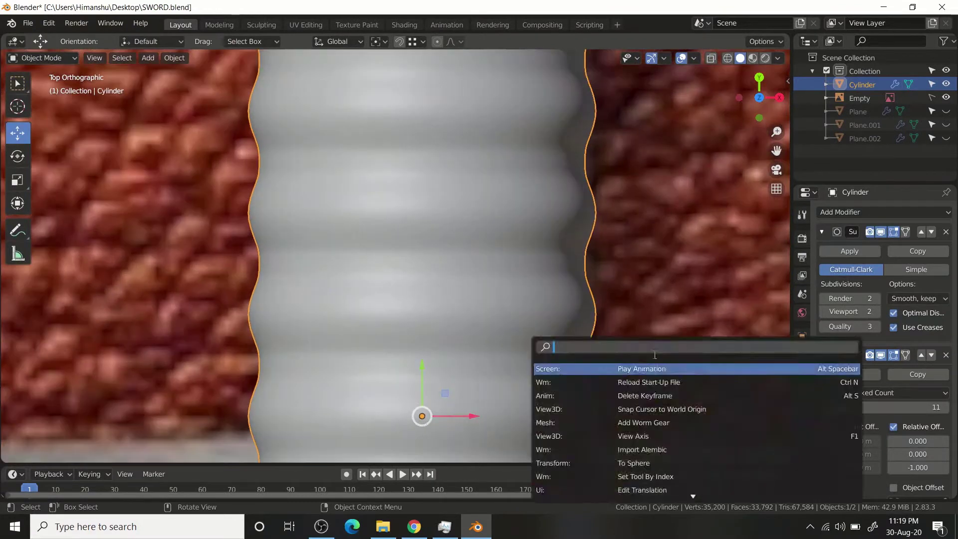
Enter edit mode on the grip segment's mesh
key(g)
key(x)
click(416, 338)
key(Tab)
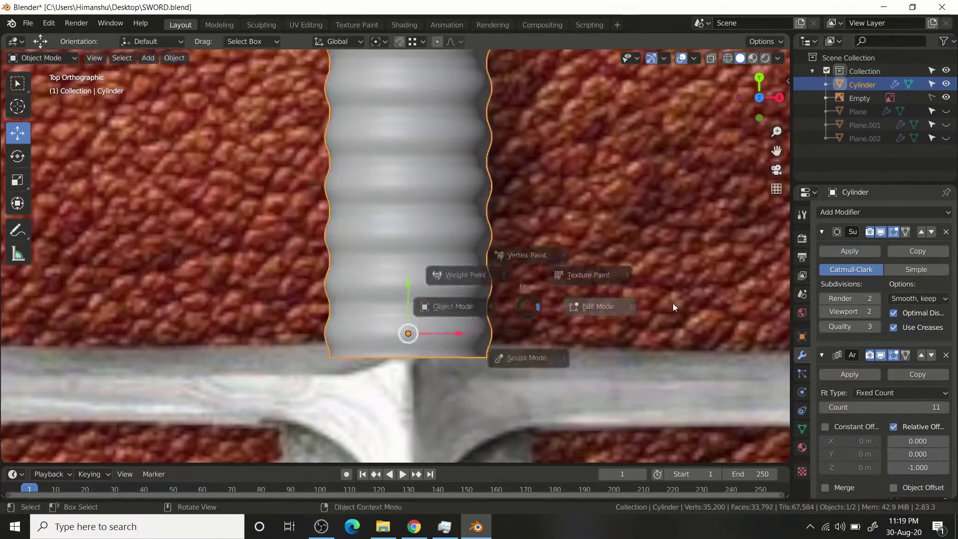
scroll(424, 332, up, 3)
Select the segment's top and bottom edge rings and scale them outward slightly
key(2)
alt+click(445, 298)
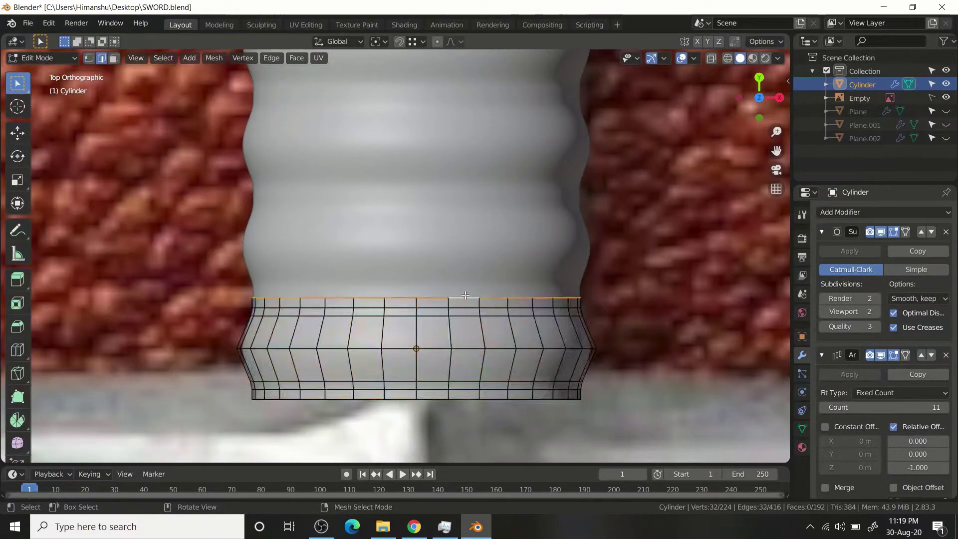
key(shift+space)
key(s)
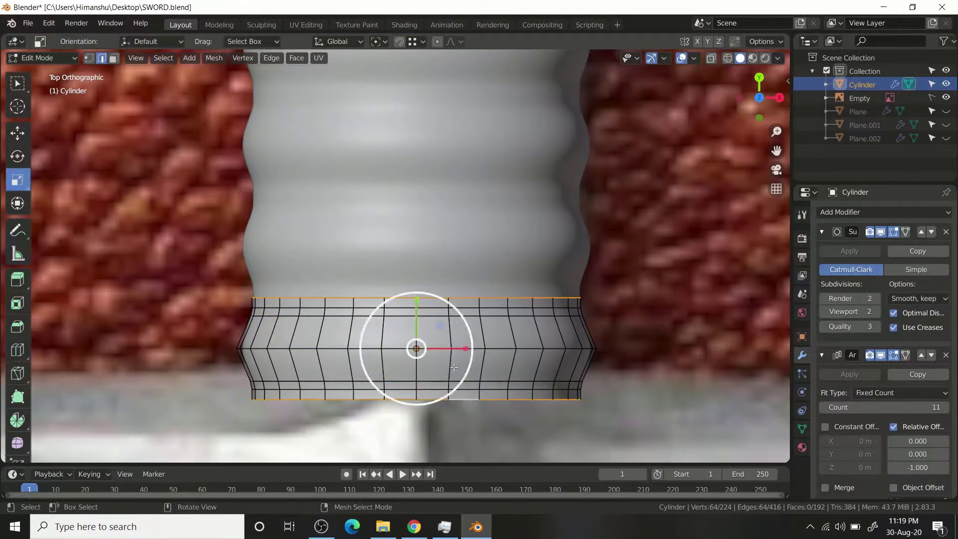
key(s)
click(449, 364)
scroll(449, 364, down, 2)
scroll(449, 364, up, 1)
key(s)
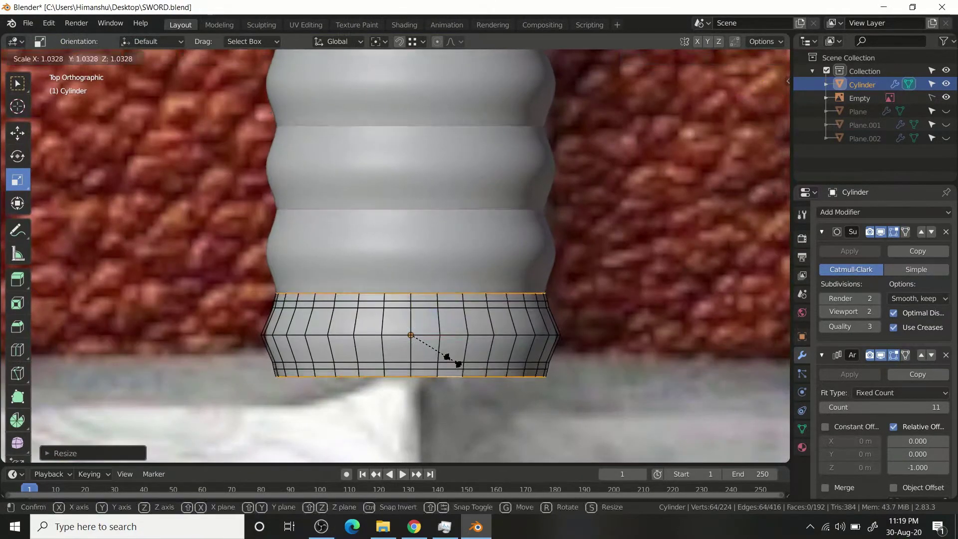
click(462, 349)
scroll(512, 318, up, 1)
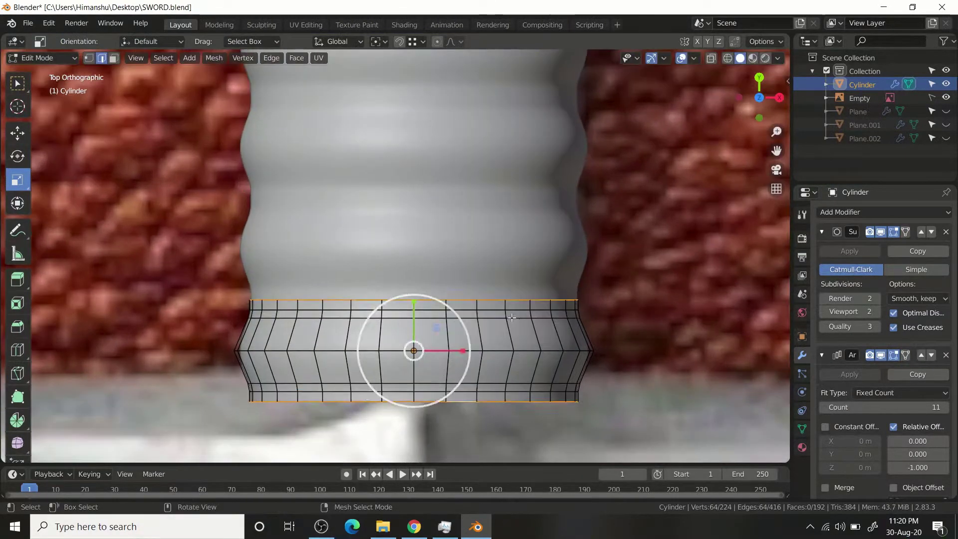
Dissolve the selected edge loops and bevel the middle edge ring
key(x)
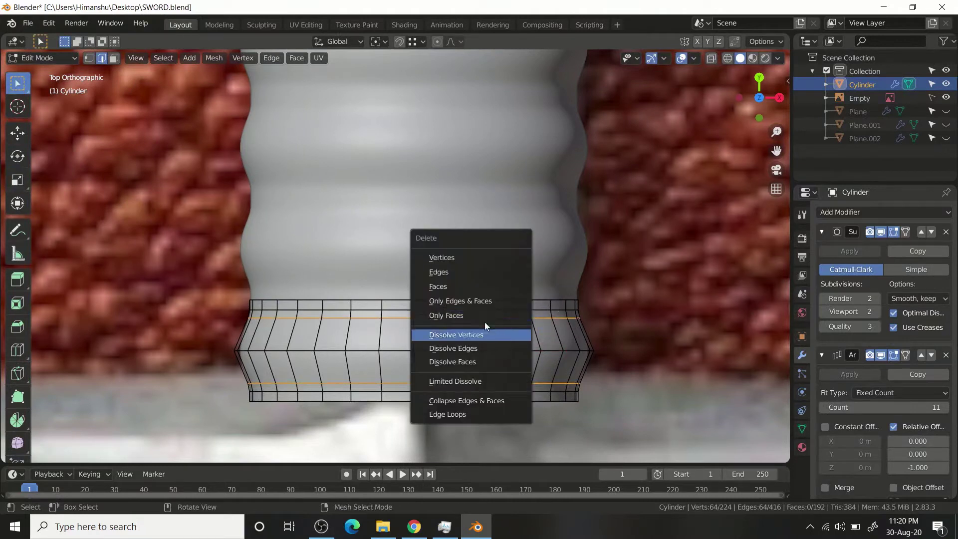
click(480, 349)
scroll(507, 232, down, 3)
scroll(412, 296, down, 1)
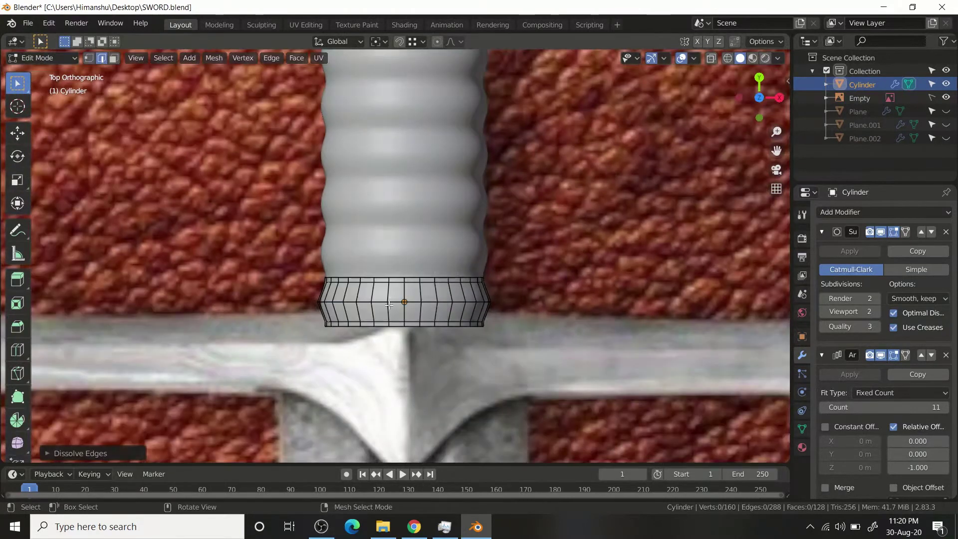
alt+click(389, 305)
right_click(515, 277)
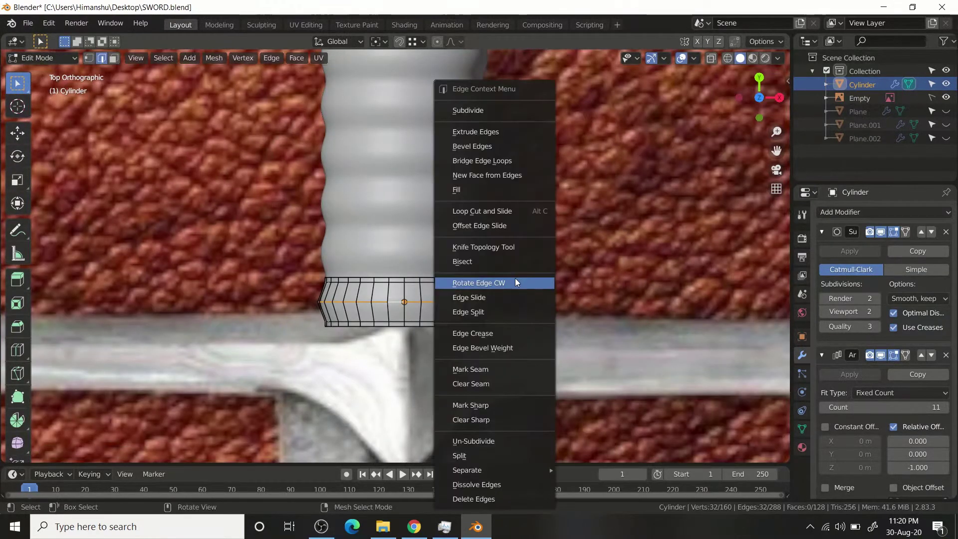
click(515, 278)
click(570, 177)
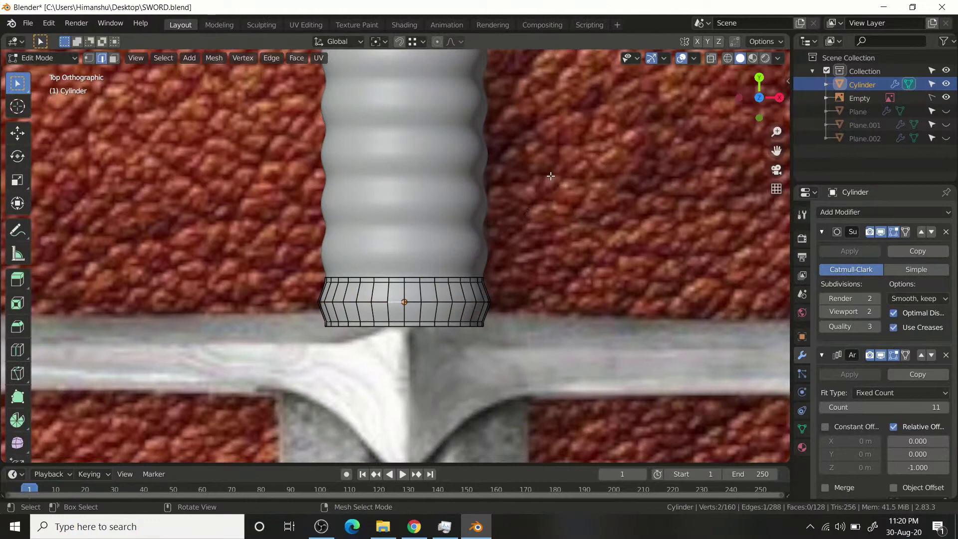
Return to object mode and add a Simple Deform modifier to the grip
key(Tab)
scroll(551, 177, down, 6)
click(869, 213)
click(803, 372)
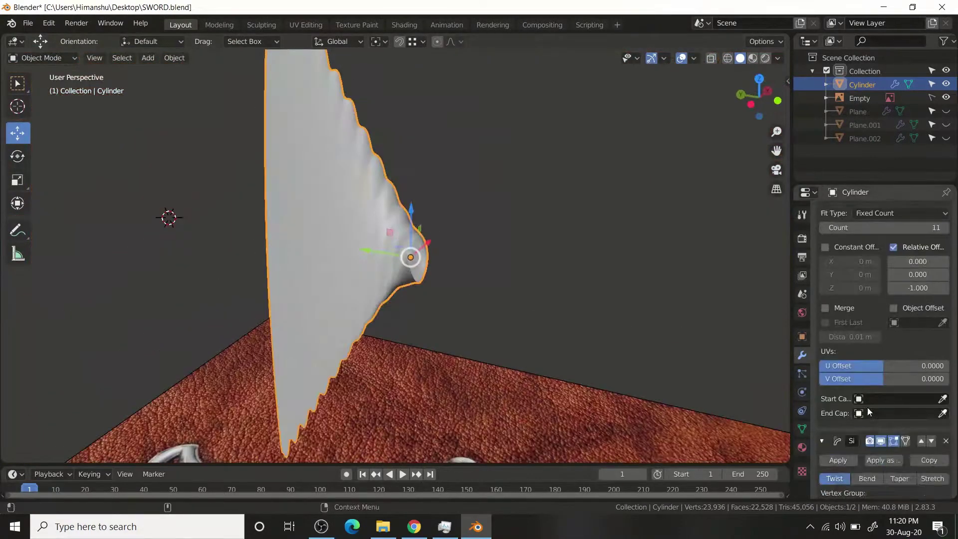
Try Simple Deform Bend settings on the grip with Z and Y axes
scroll(869, 412, down, 5)
click(867, 380)
click(863, 452)
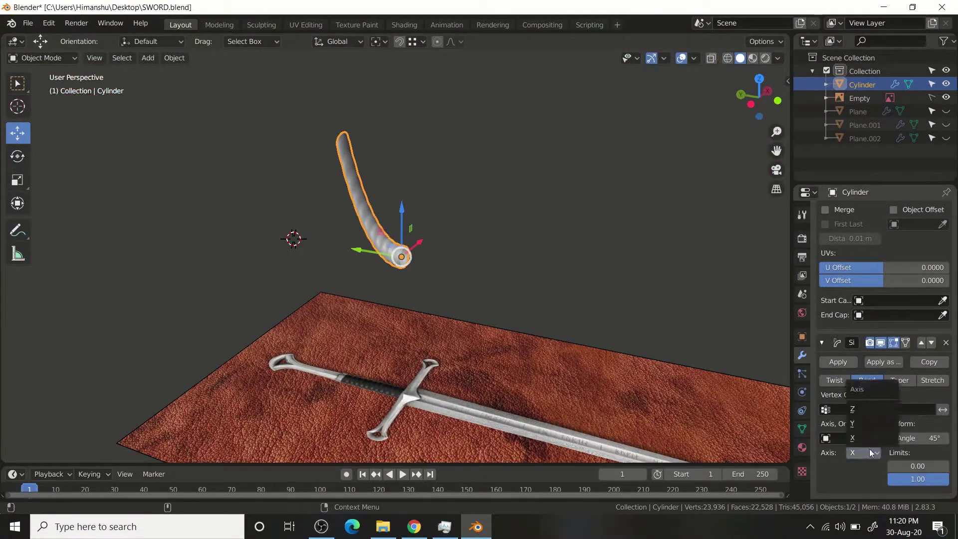
click(853, 409)
middle_drag(624, 300, 686, 306)
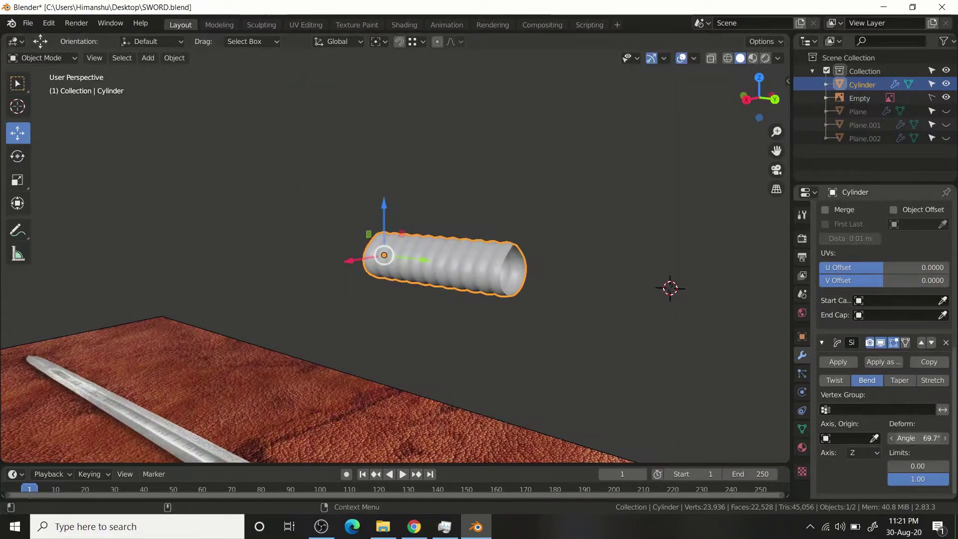
click(863, 453)
click(869, 424)
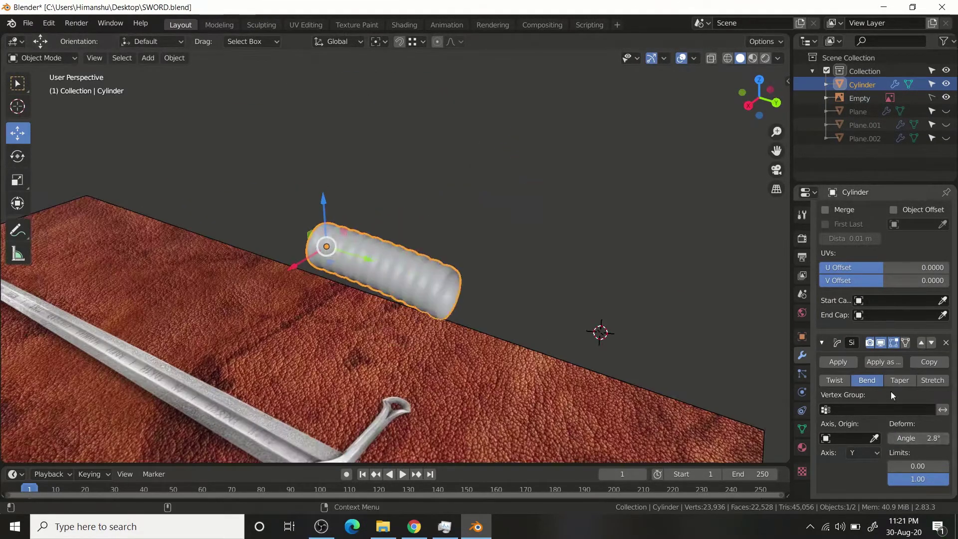
Taper the grip with Stretch on Z, a small negative factor, and Lock unchecked
drag(918, 437, 893, 438)
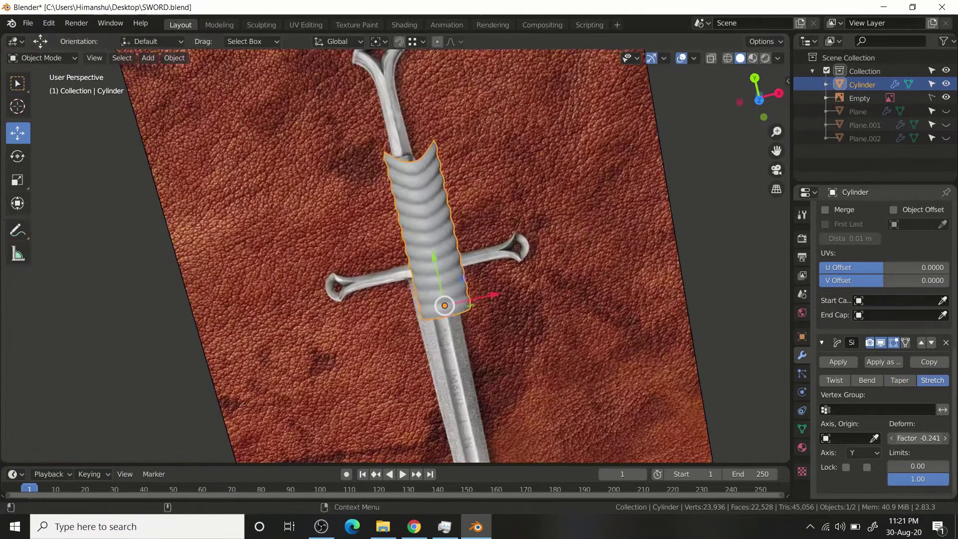
middle_drag(446, 143, 520, 311)
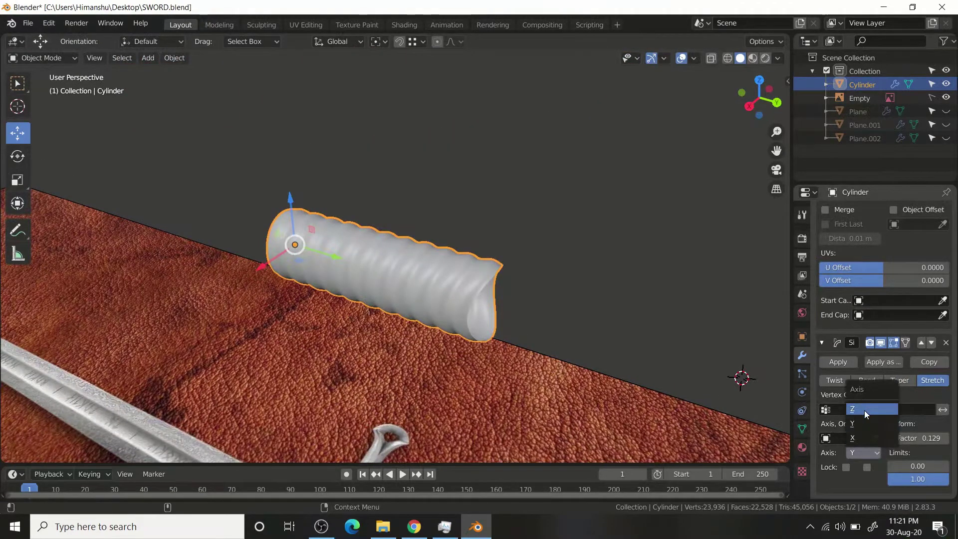
click(864, 410)
drag(919, 438, 898, 438)
click(863, 471)
key(KP_7)
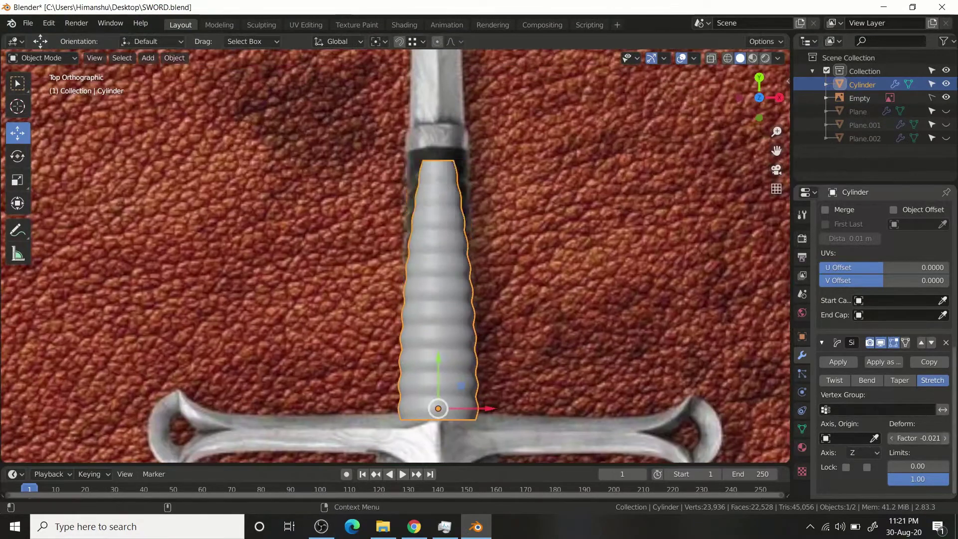
Raise the grip's subdivision to level 2 and view it at an angle
scroll(884, 300, up, 5)
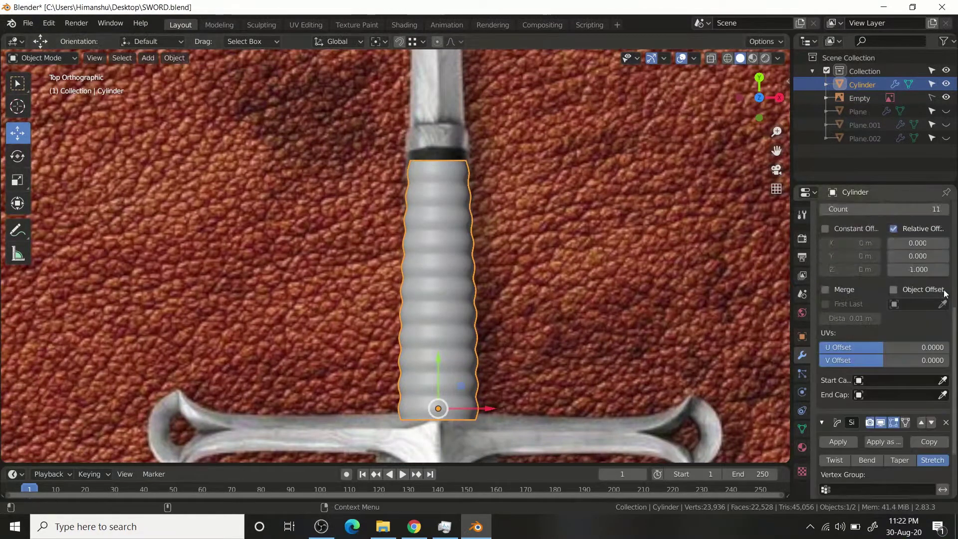
scroll(435, 168, up, 3)
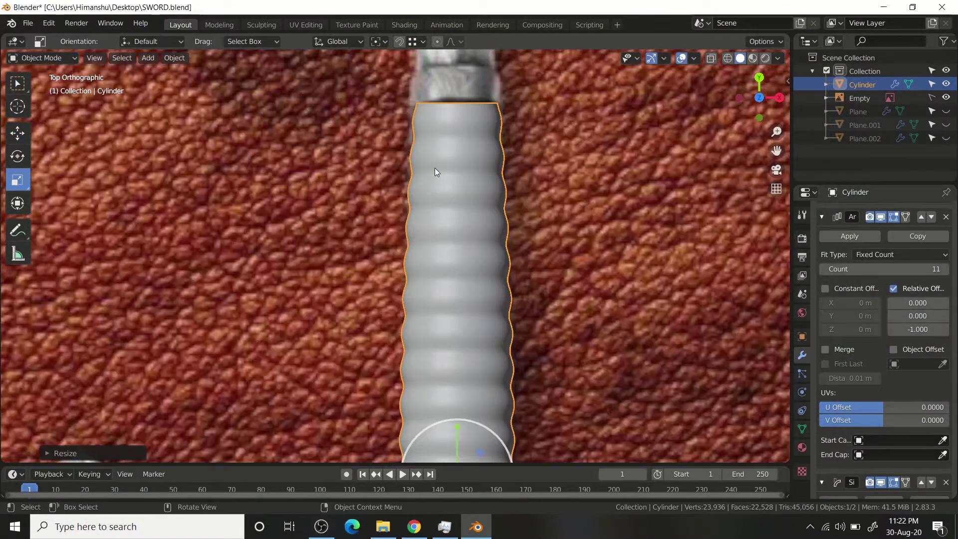
scroll(509, 252, down, 5)
key(ctrl+2)
mouse_move(516, 400)
middle_down()
mouse_move(358, 322)
mouse_move(377, 223)
mouse_move(331, 240)
mouse_move(42, 148)
middle_up()
key(shift+space)
key(g)
scroll(309, 316, up, 3)
Select the blade and move one of its edges in edit mode
middle_drag(308, 316, 424, 225)
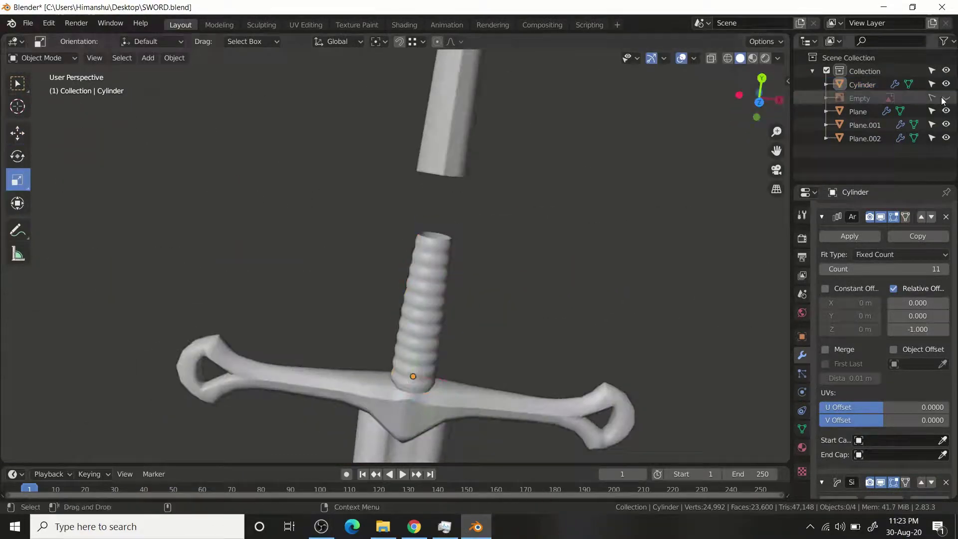
click(427, 124)
mouse_move(427, 124)
middle_down()
mouse_move(619, 368)
mouse_move(621, 166)
mouse_move(499, 262)
mouse_move(480, 264)
mouse_move(655, 123)
middle_up()
click(498, 262)
click(858, 111)
key(Tab)
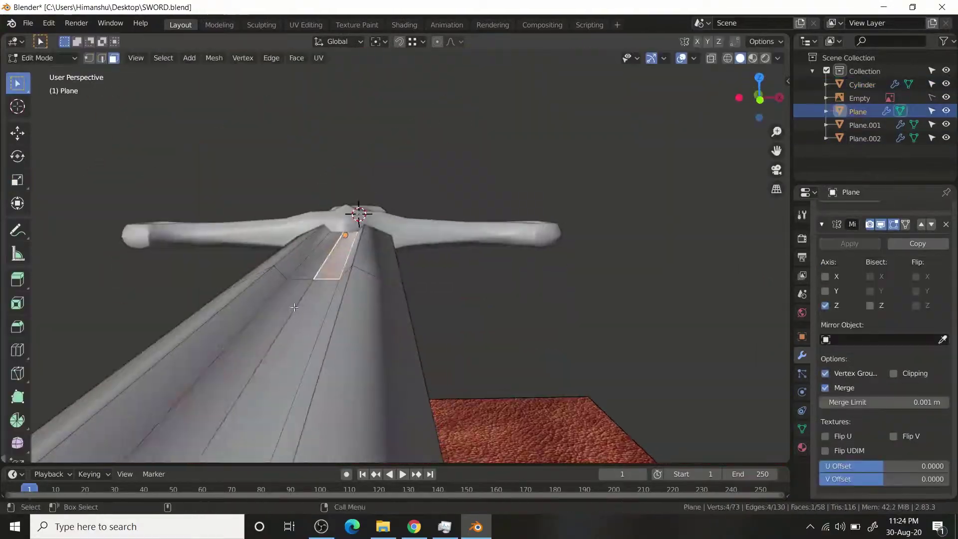
middle_drag(349, 250, 339, 165)
drag(279, 149, 339, 169)
key(2)
mouse_move(339, 170)
middle_down()
mouse_move(368, 154)
mouse_move(714, 181)
mouse_move(356, 259)
mouse_move(456, 252)
mouse_move(400, 254)
mouse_move(391, 226)
mouse_move(449, 150)
middle_up()
key(Tab)
Give the grip level 1 subdivision and start editing the crossguard's vertices
click(714, 181)
click(355, 259)
key(ctrl+1)
key(Tab)
shift+click(401, 255)
key(alt+z)
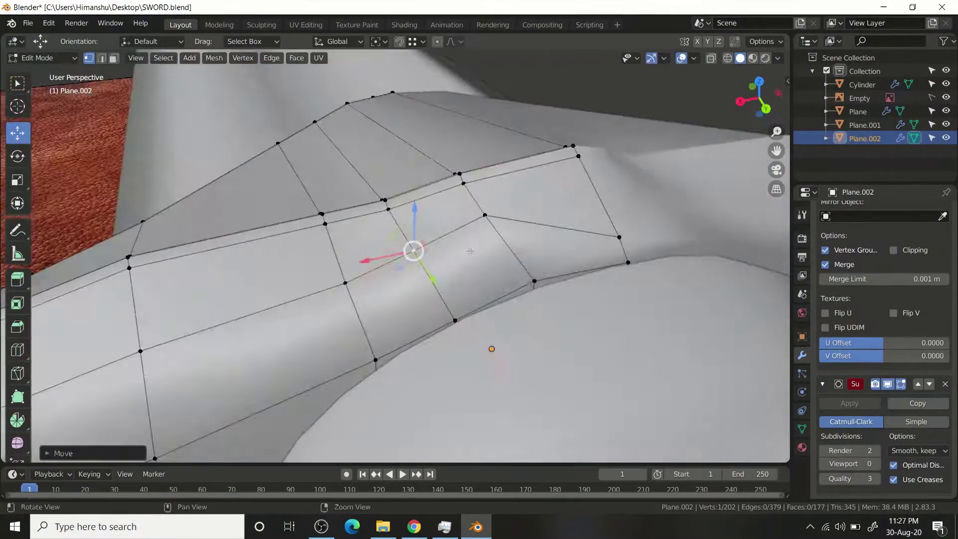
Move a crossguard edge loop and vertices, previewing level 2 smoothing, then edit the handle
alt+click(407, 186)
mouse_move(406, 186)
middle_down()
mouse_move(543, 315)
mouse_move(479, 325)
mouse_move(488, 240)
mouse_move(458, 303)
mouse_move(513, 293)
mouse_move(351, 271)
mouse_move(453, 306)
mouse_move(327, 103)
mouse_move(349, 282)
mouse_move(336, 291)
mouse_move(335, 340)
mouse_move(455, 235)
mouse_move(445, 336)
mouse_move(535, 347)
mouse_move(203, 184)
mouse_move(153, 222)
middle_up()
key(w)
click(458, 303)
key(ctrl+2)
key(ctrl+0)
key(Tab)
click(446, 336)
click(535, 347)
key(Tab)
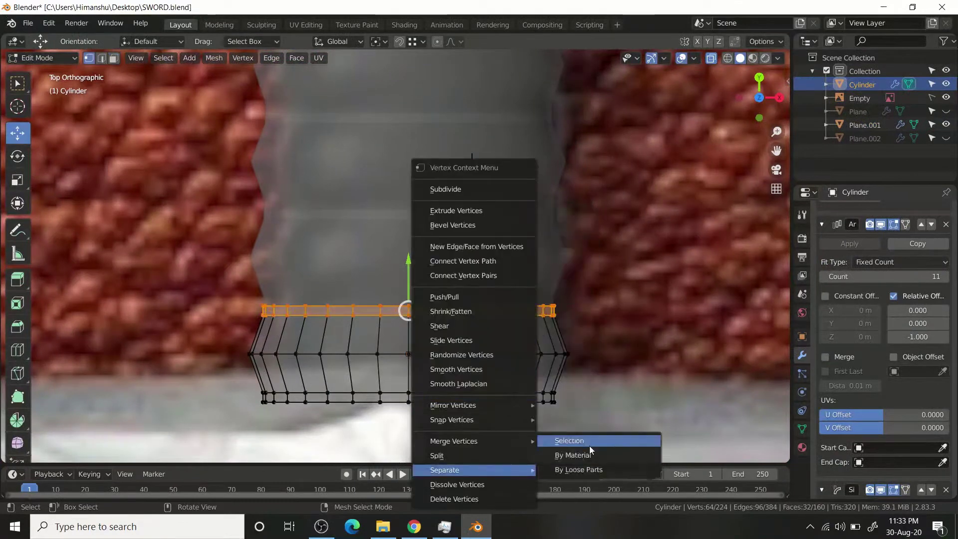
Separate the selected top ring from the grip into its own object
click(174, 58)
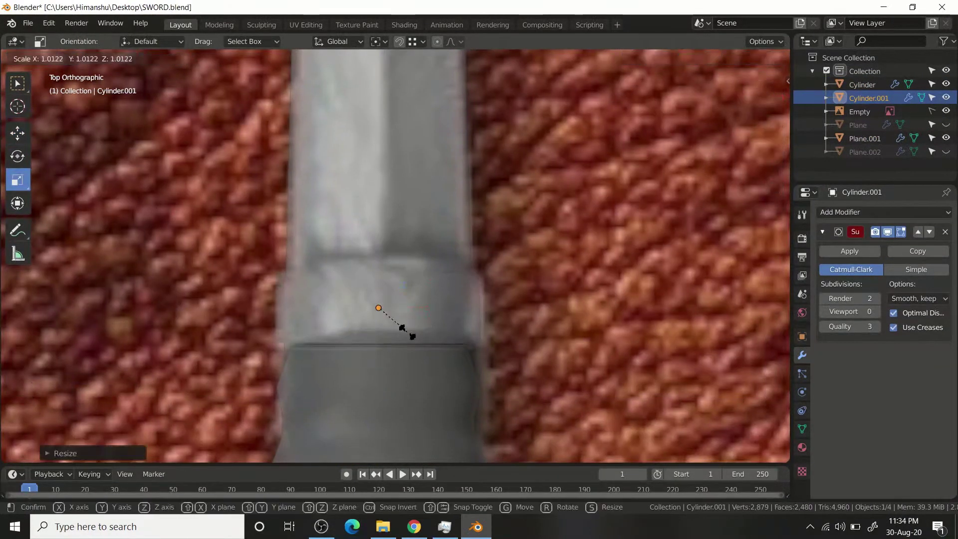
mouse_move(494, 277)
middle_down()
mouse_move(526, 285)
mouse_move(506, 212)
middle_up()
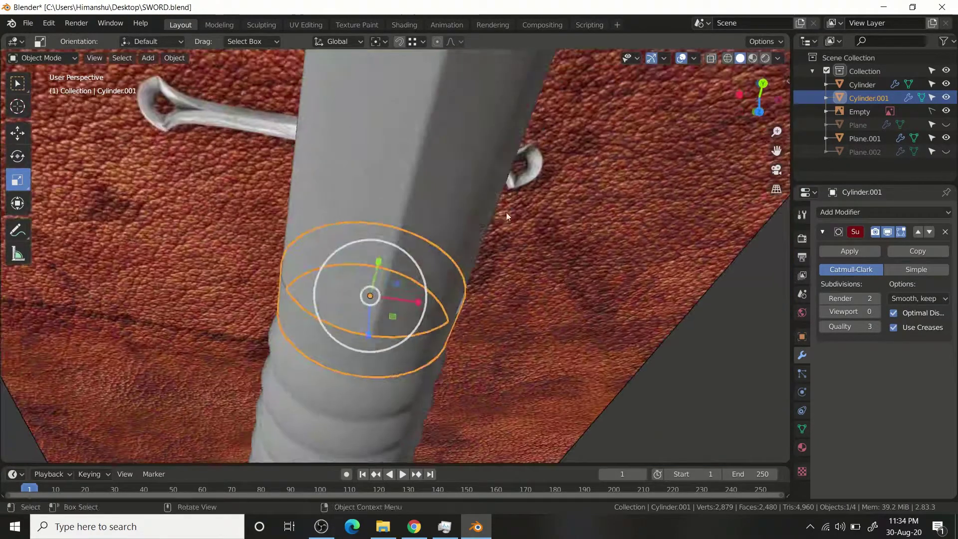
right_click(369, 228)
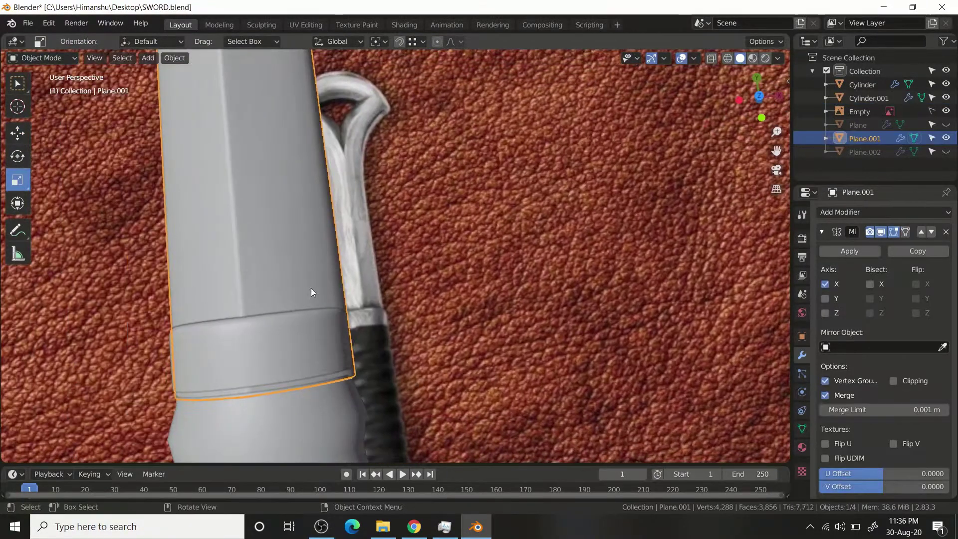
Slide the blade's base edge loop so it meets the grip's collar, then orbit to check
key(Tab)
key(ctrl+Tab)
click(313, 383)
key(alt+z)
click(339, 337)
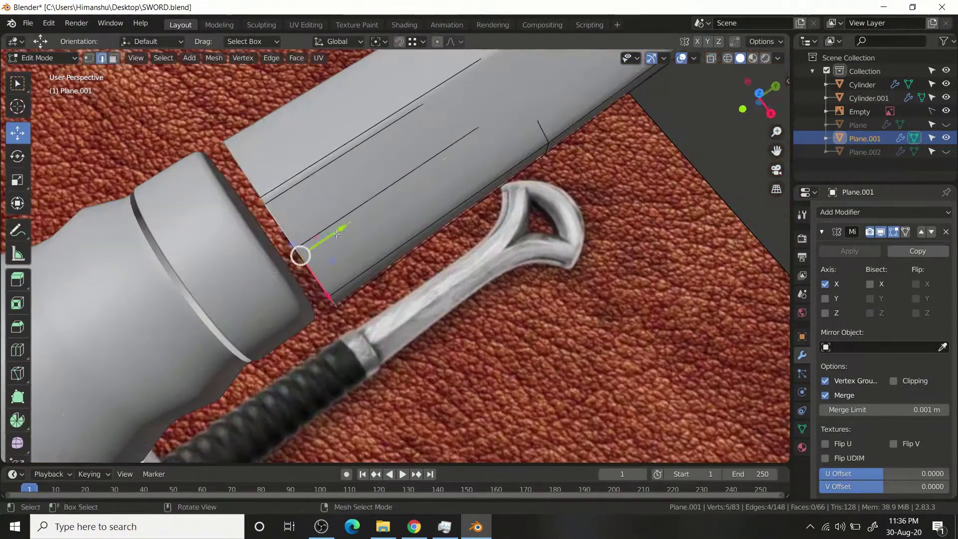
key(1)
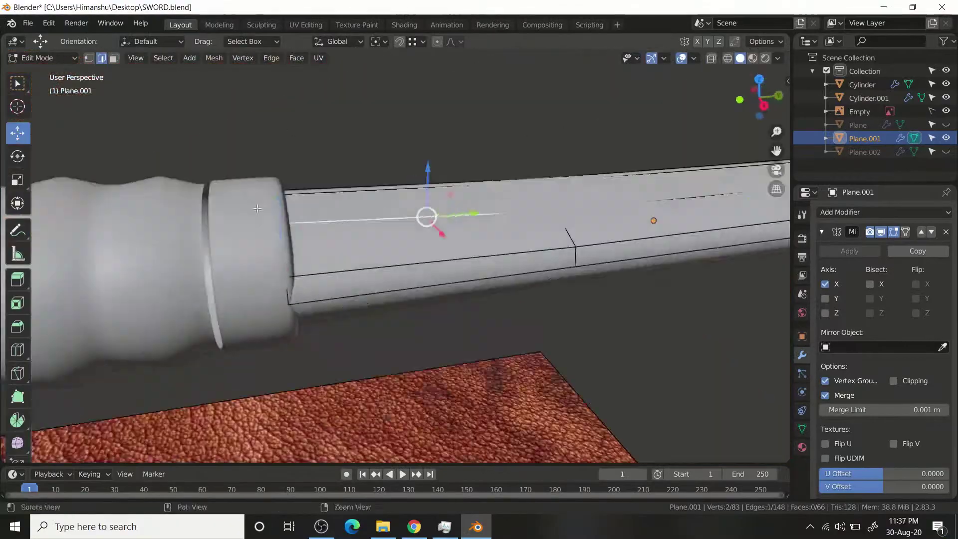
middle_drag(338, 233, 652, 338)
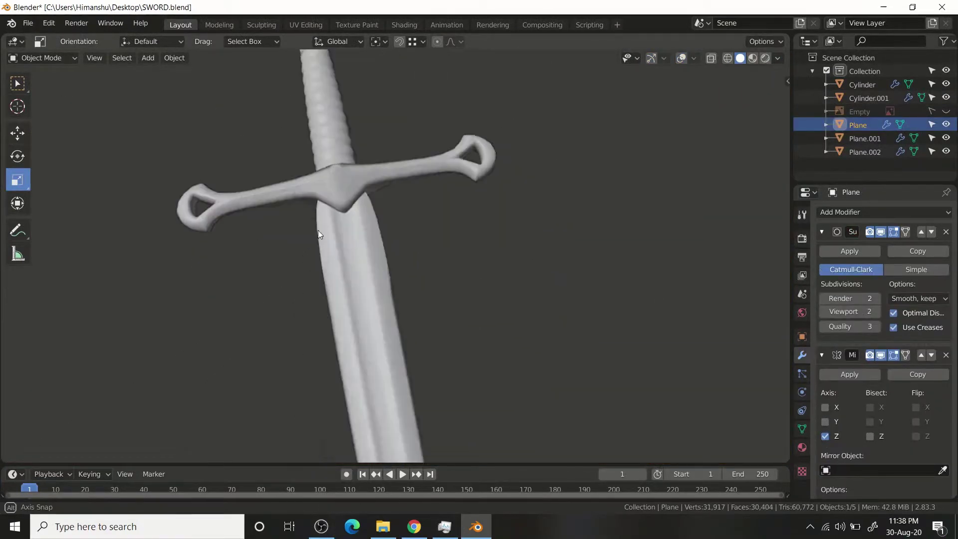
Loop-cut a new edge loop near the blade's base
key(Tab)
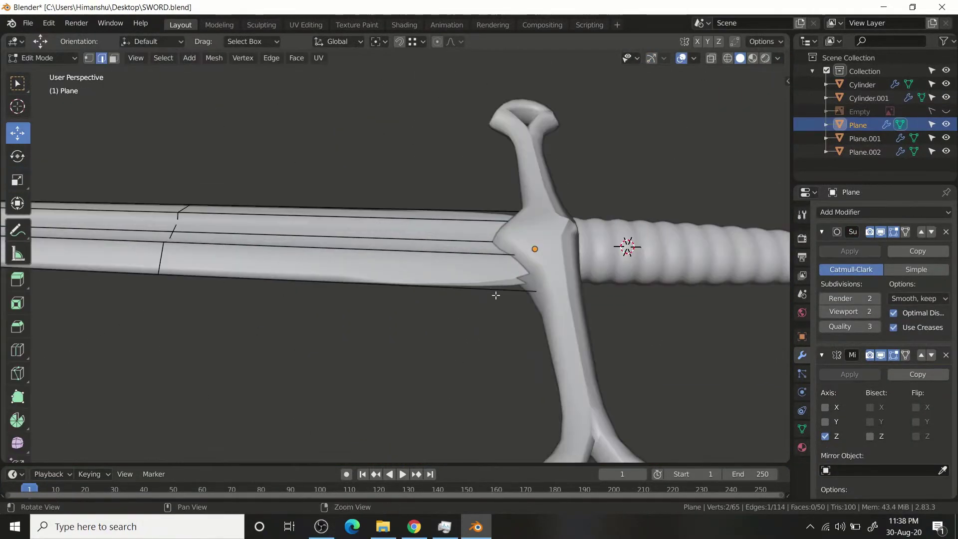
key(ctrl+r)
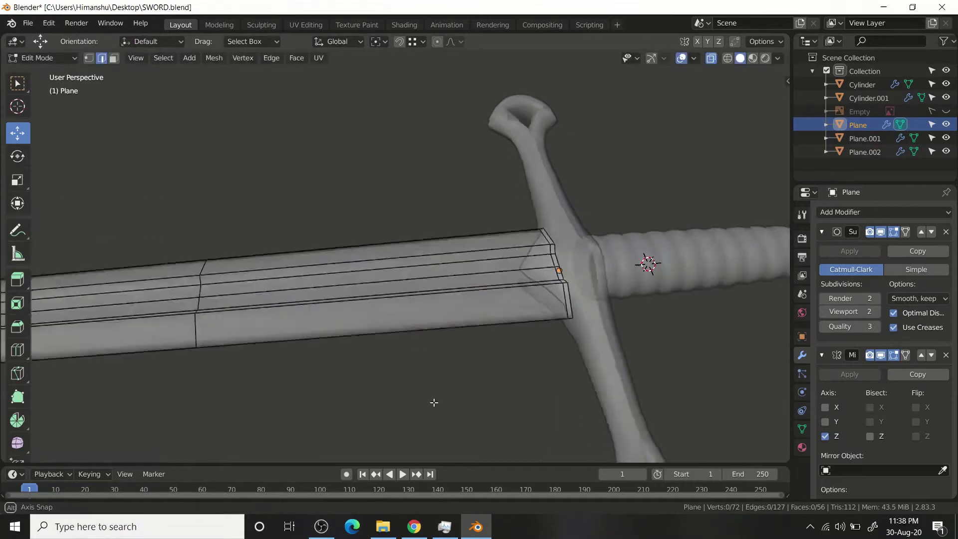
scroll(466, 357, up, 5)
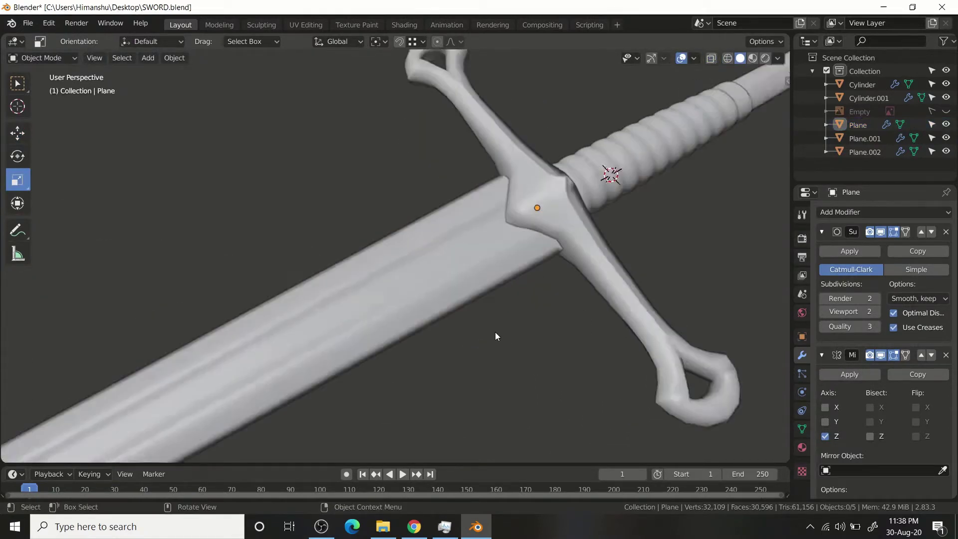
Set viewport shading colour to Random and orbit to view the whole sword
click(777, 58)
click(783, 227)
scroll(565, 418, down, 5)
mouse_move(565, 418)
middle_down()
mouse_move(372, 331)
mouse_move(595, 319)
mouse_move(614, 286)
mouse_move(598, 324)
mouse_move(443, 273)
middle_up()
click(694, 58)
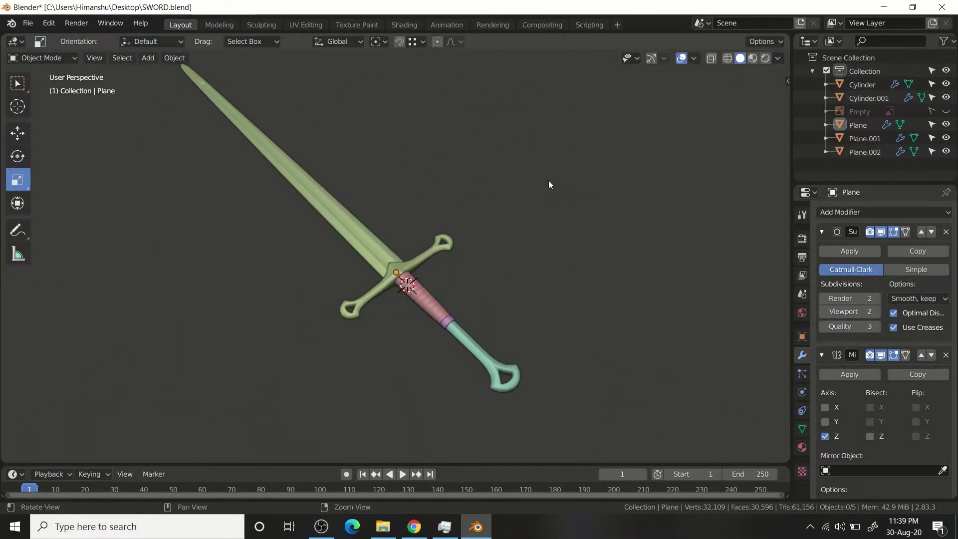
middle_drag(549, 181, 624, 165)
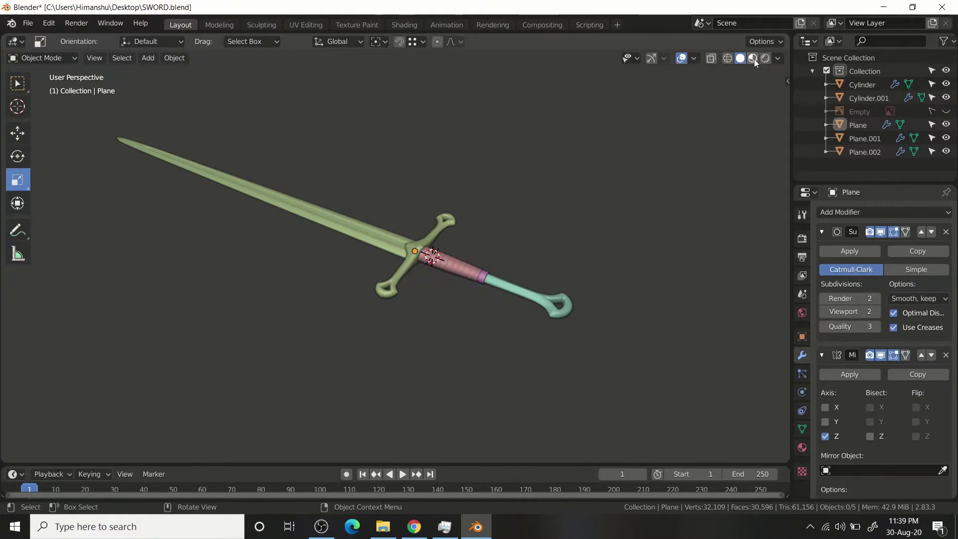
Switch to Material Preview with scene lights, raised world opacity and a different HDRI
click(754, 59)
click(726, 122)
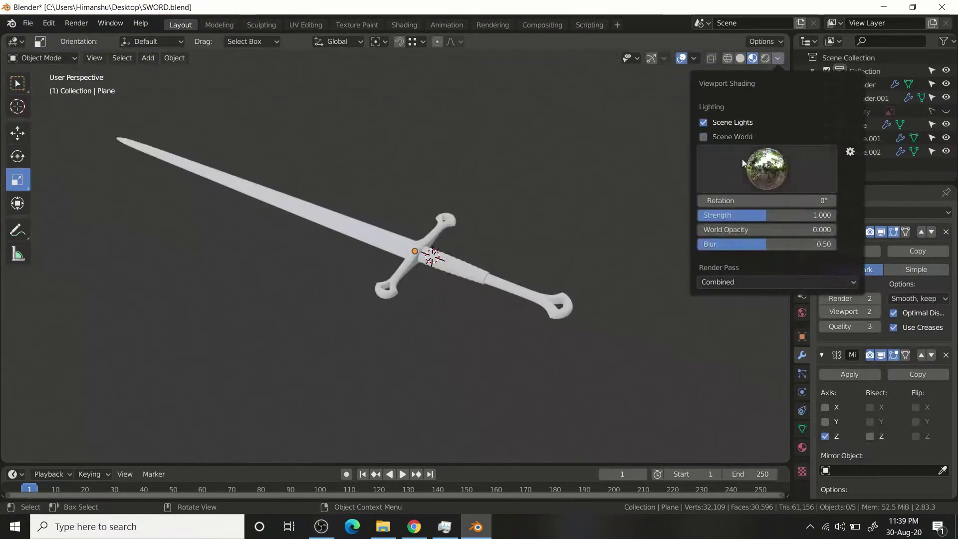
drag(747, 234, 798, 235)
click(767, 168)
click(760, 218)
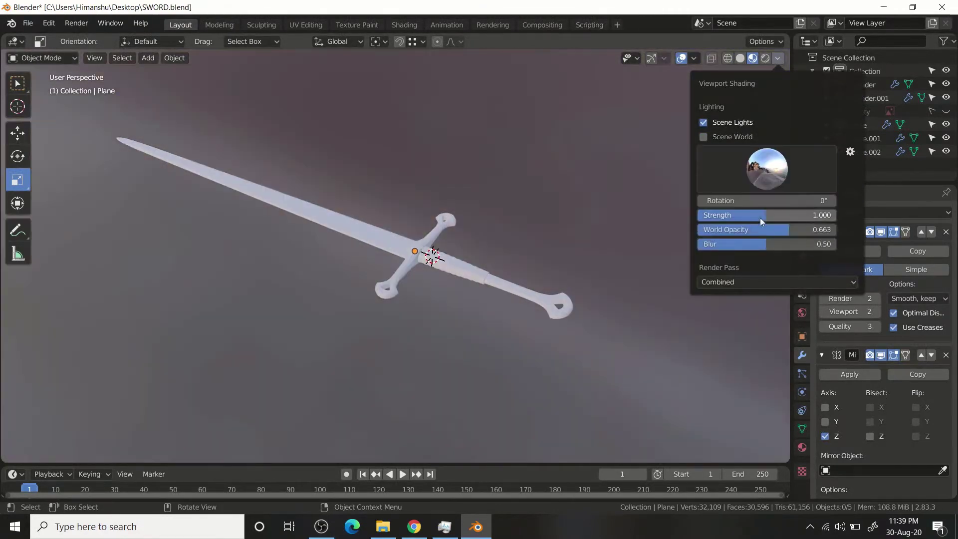
middle_drag(599, 249, 499, 200)
scroll(576, 290, up, 5)
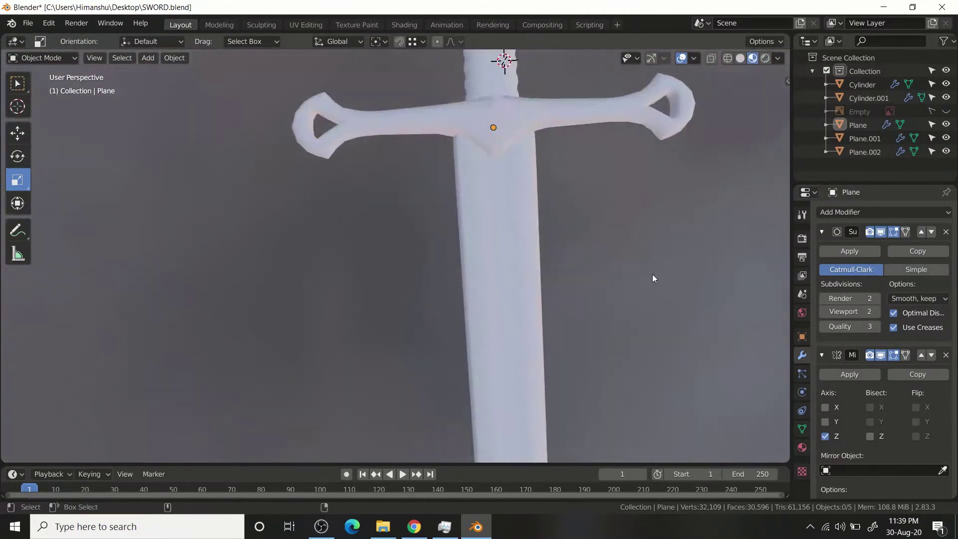
Raise the HDRI lighting strength to 1.333 and orbit around the sword
click(777, 59)
drag(771, 215, 794, 215)
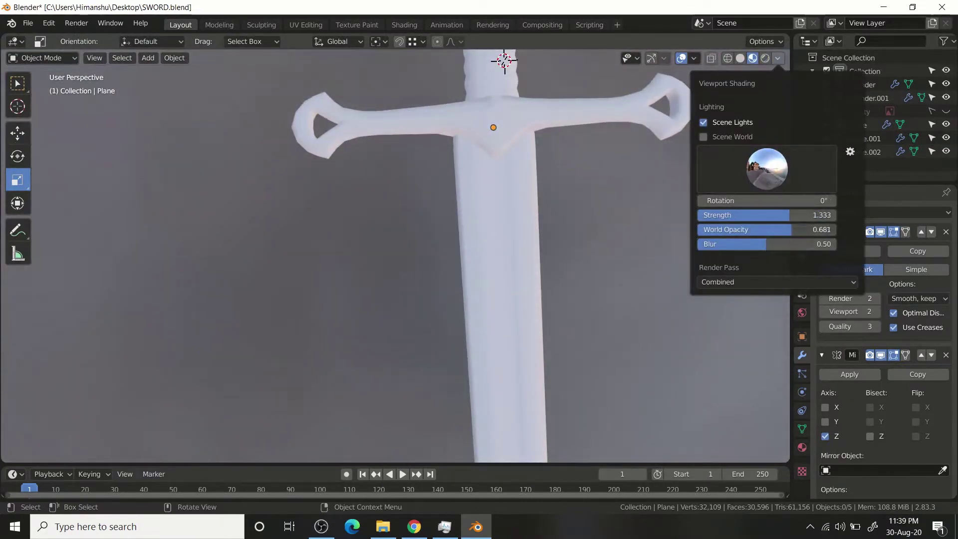
scroll(574, 210, down, 8)
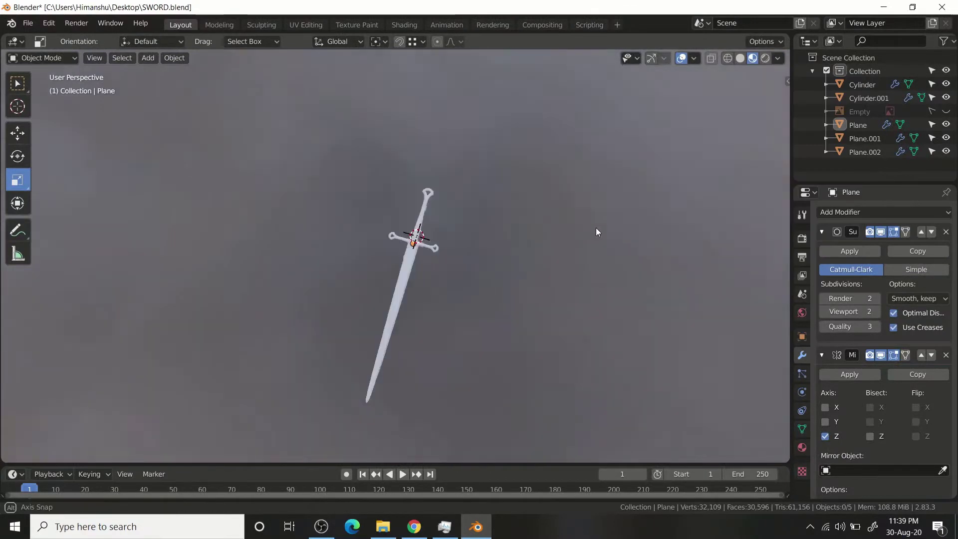
middle_drag(596, 227, 642, 55)
scroll(572, 212, up, 8)
mouse_move(572, 213)
middle_down()
mouse_move(600, 295)
mouse_move(495, 280)
middle_up()
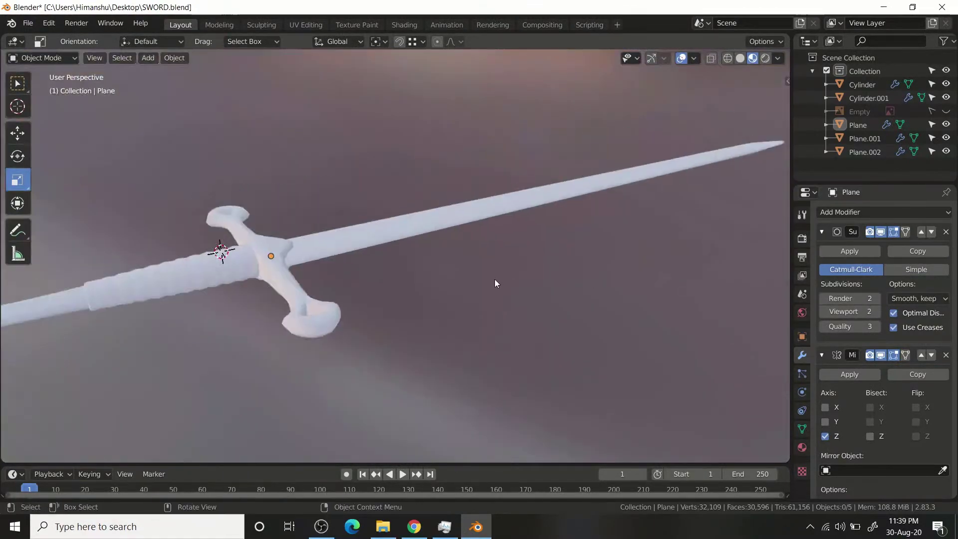
Enable Ambient Occlusion in the render settings and return to Solid shading
click(802, 239)
scroll(805, 241, down, 3)
click(836, 253)
middle_drag(508, 339, 471, 436)
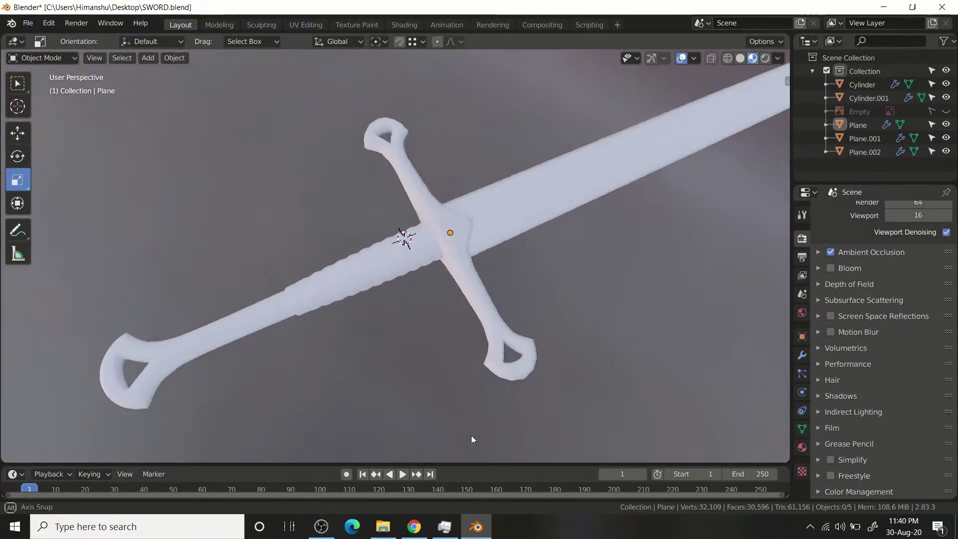
click(859, 256)
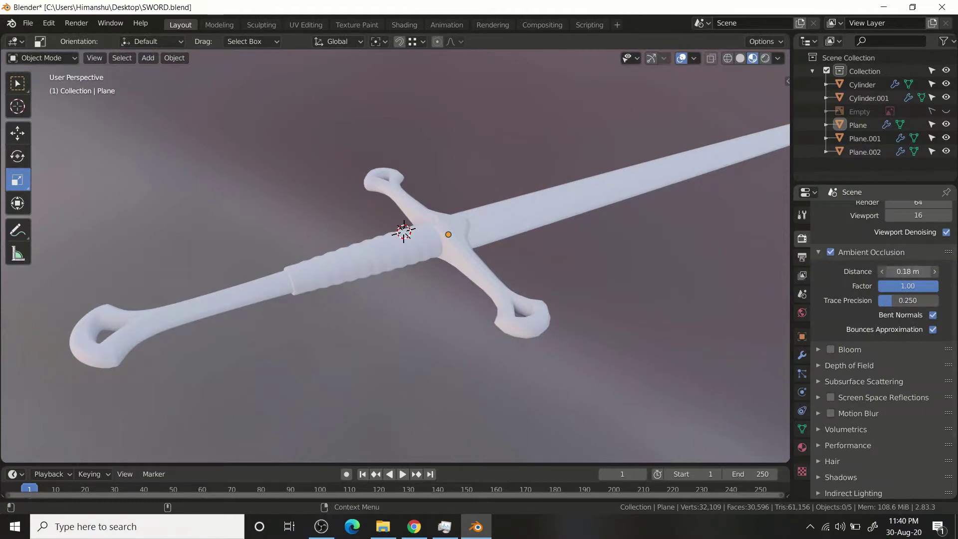
click(839, 349)
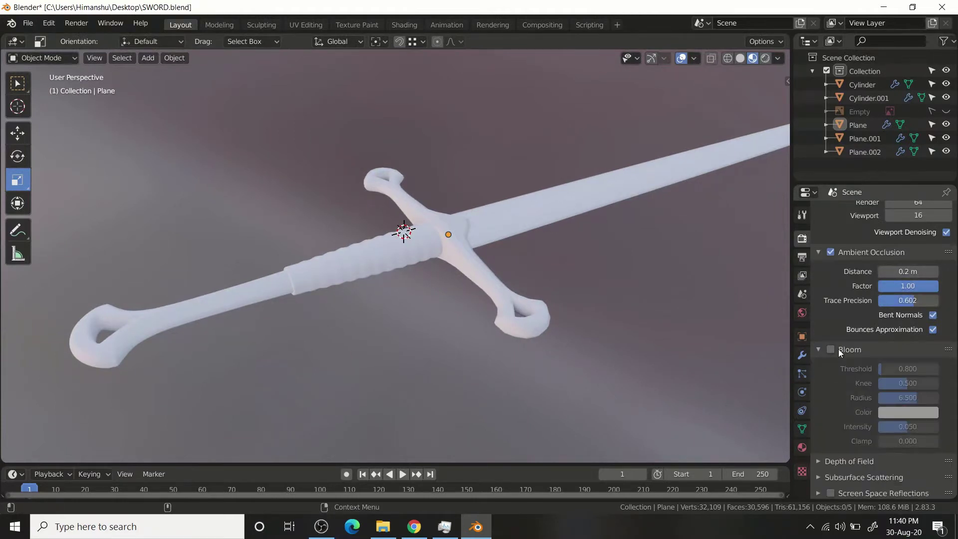
mouse_move(779, 372)
middle_down()
mouse_move(733, 403)
mouse_move(837, 242)
middle_up()
click(740, 58)
click(778, 58)
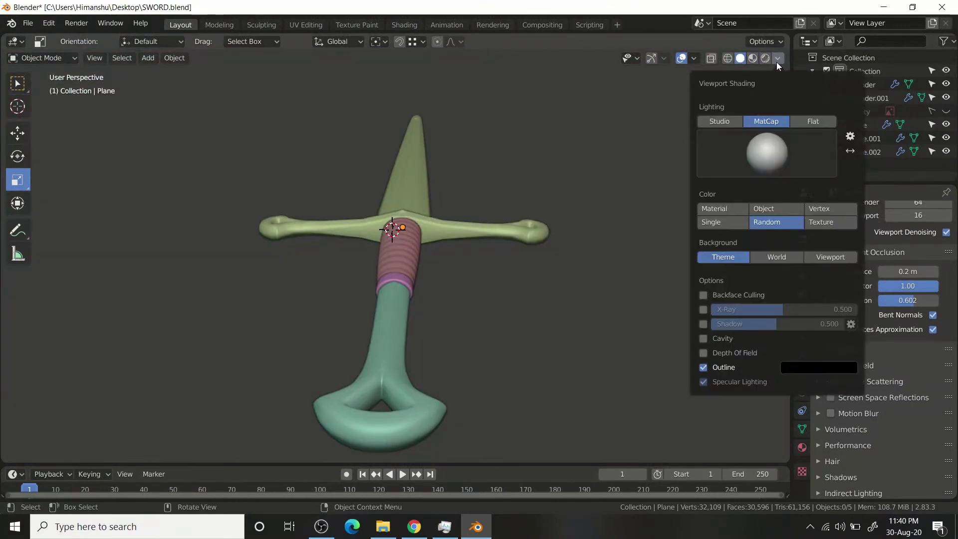
Orbit in close on the grip and select the crossguard
mouse_move(577, 425)
middle_down()
mouse_move(657, 328)
mouse_move(697, 242)
mouse_move(436, 316)
middle_up()
scroll(436, 315, up, 2)
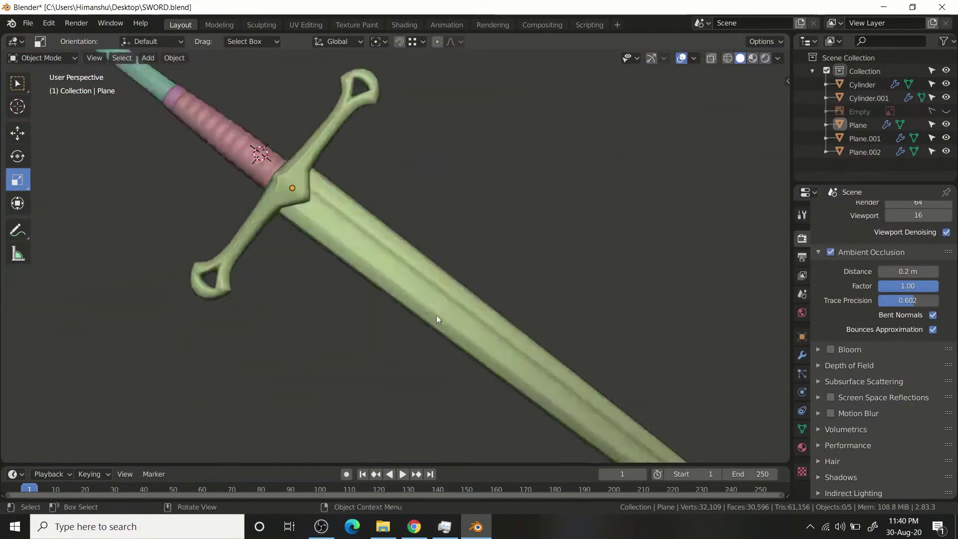
scroll(498, 305, up, 4)
mouse_move(498, 305)
middle_down()
mouse_move(562, 197)
mouse_move(475, 258)
mouse_move(529, 355)
mouse_move(602, 300)
middle_up()
click(475, 258)
scroll(489, 315, up, 3)
Toggle the crossguard into and out of Edit Mode, then deselect it
key(ctrl+Tab)
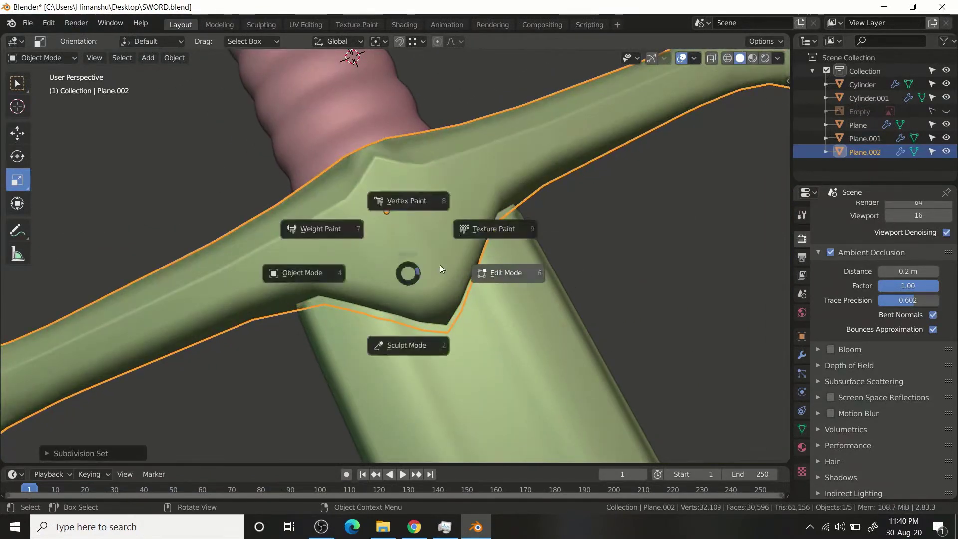
click(449, 269)
scroll(449, 300, up, 4)
key(Tab)
key(Tab)
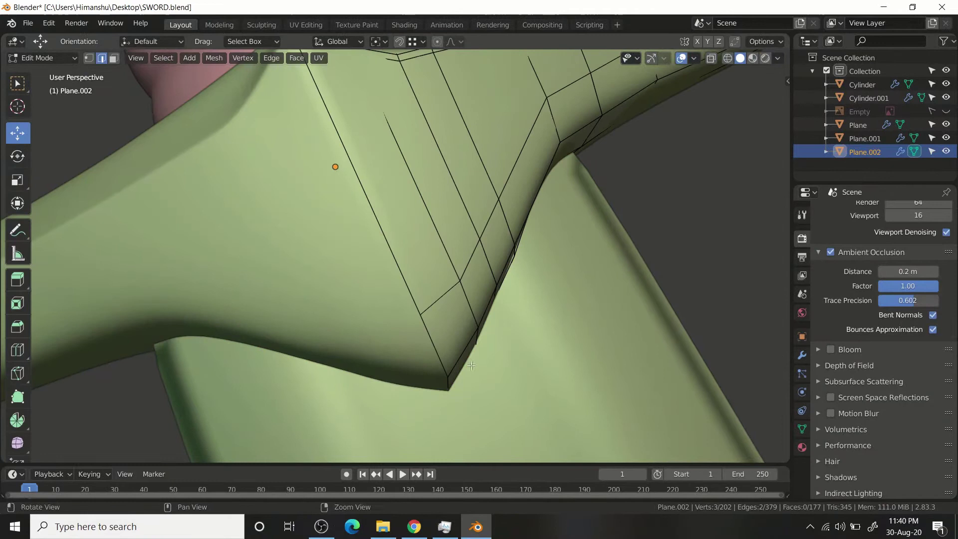
key(Tab)
scroll(424, 223, down, 5)
scroll(572, 306, down, 2)
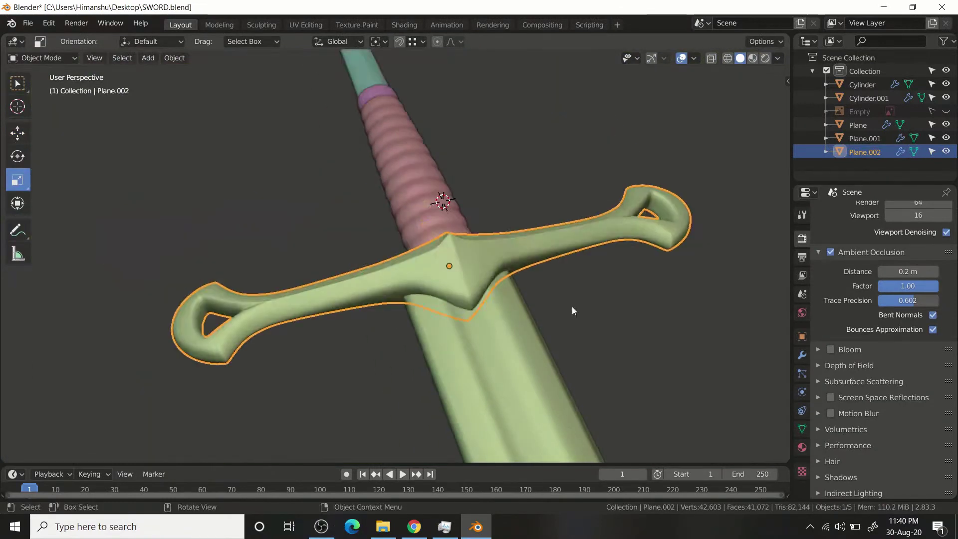
click(572, 306)
scroll(649, 300, down, 3)
Orbit around the sword to inspect the pommel, grip, crossguard and blade
mouse_move(724, 292)
middle_down()
mouse_move(717, 215)
mouse_move(556, 273)
mouse_move(381, 250)
mouse_move(487, 132)
middle_up()
scroll(549, 180, up, 3)
mouse_move(605, 159)
middle_down()
mouse_move(475, 285)
mouse_move(588, 319)
middle_up()
scroll(534, 364, up, 4)
scroll(485, 412, down, 4)
mouse_move(485, 411)
middle_down()
mouse_move(522, 188)
mouse_move(438, 181)
mouse_move(604, 129)
middle_up()
mouse_move(566, 194)
middle_down()
mouse_move(487, 213)
mouse_move(401, 386)
middle_up()
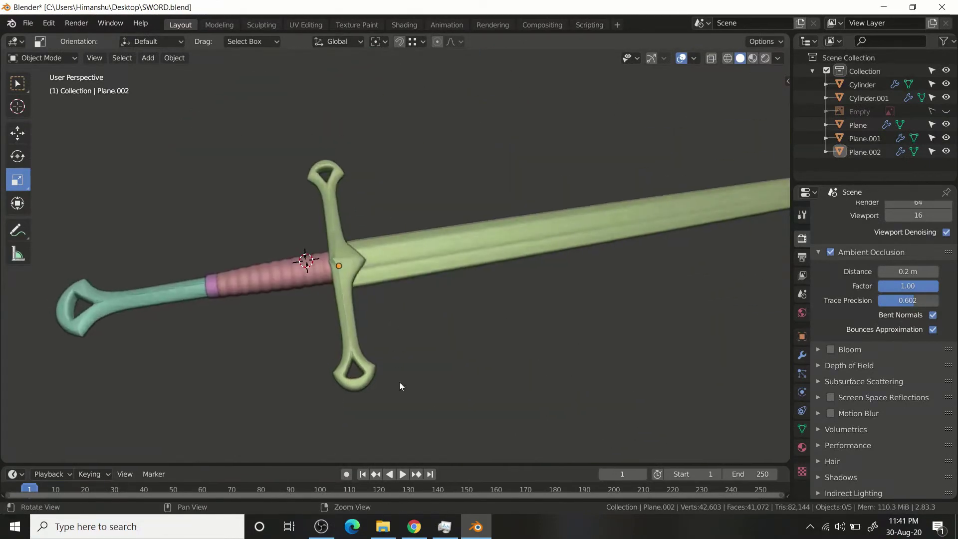
click(778, 59)
click(778, 59)
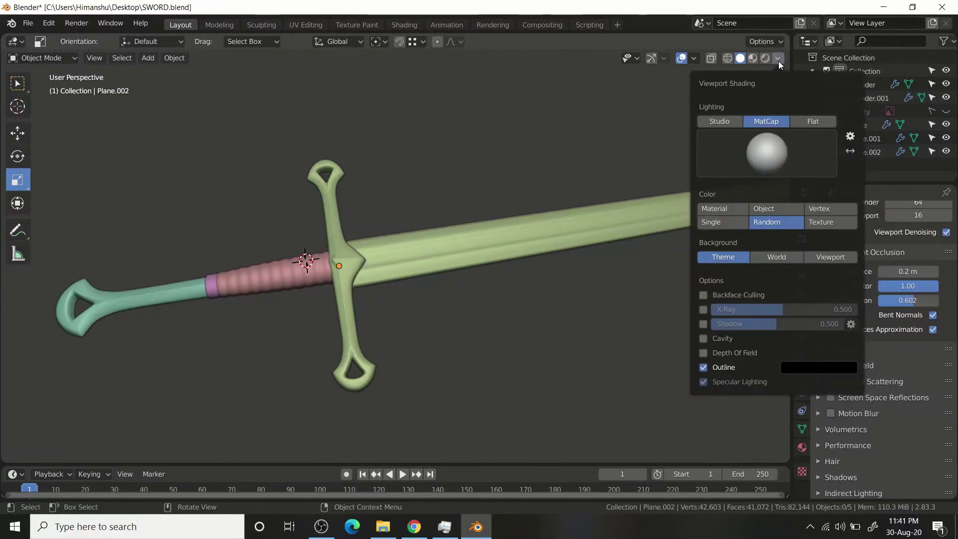
scroll(366, 296, up, 4)
Select the crossguard, grip and lower hilt piece and set subdivision level 2
click(366, 296)
middle_drag(453, 292, 259, 300)
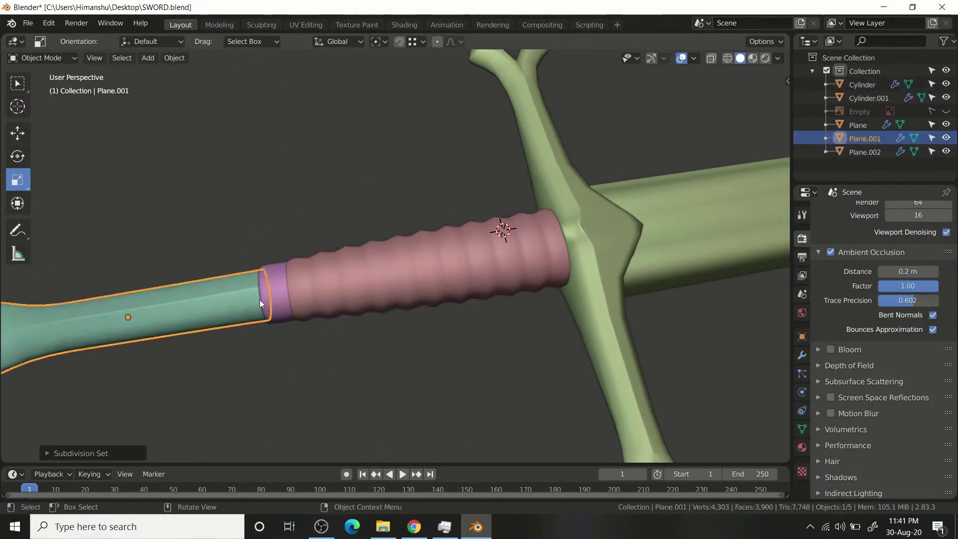
click(336, 275)
click(348, 345)
click(429, 278)
click(495, 267)
key(ctrl+2)
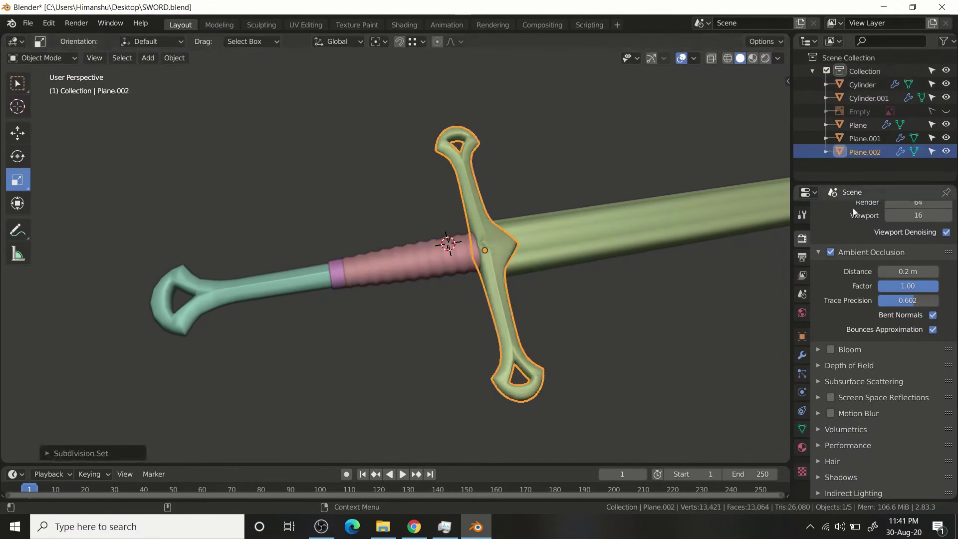